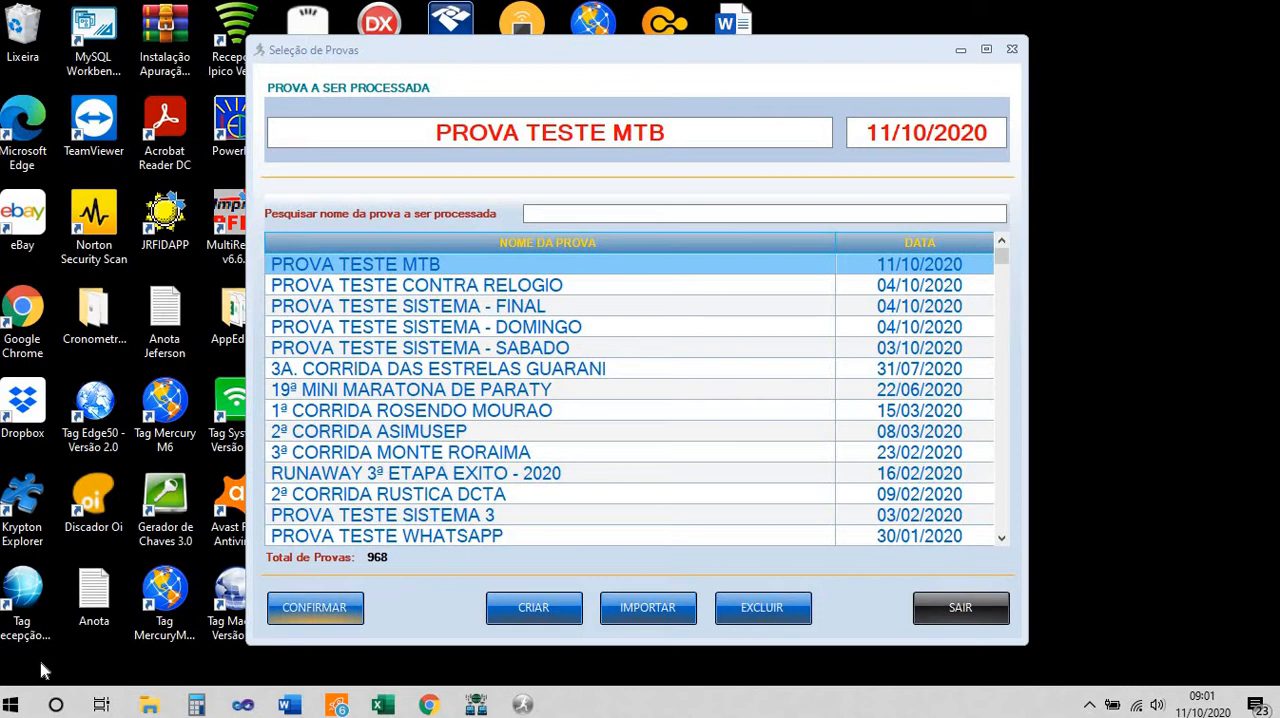
Load the PROVA TESTE MTB event dated 11/10/2020 and open its list of registered athletes
left_click(293, 617)
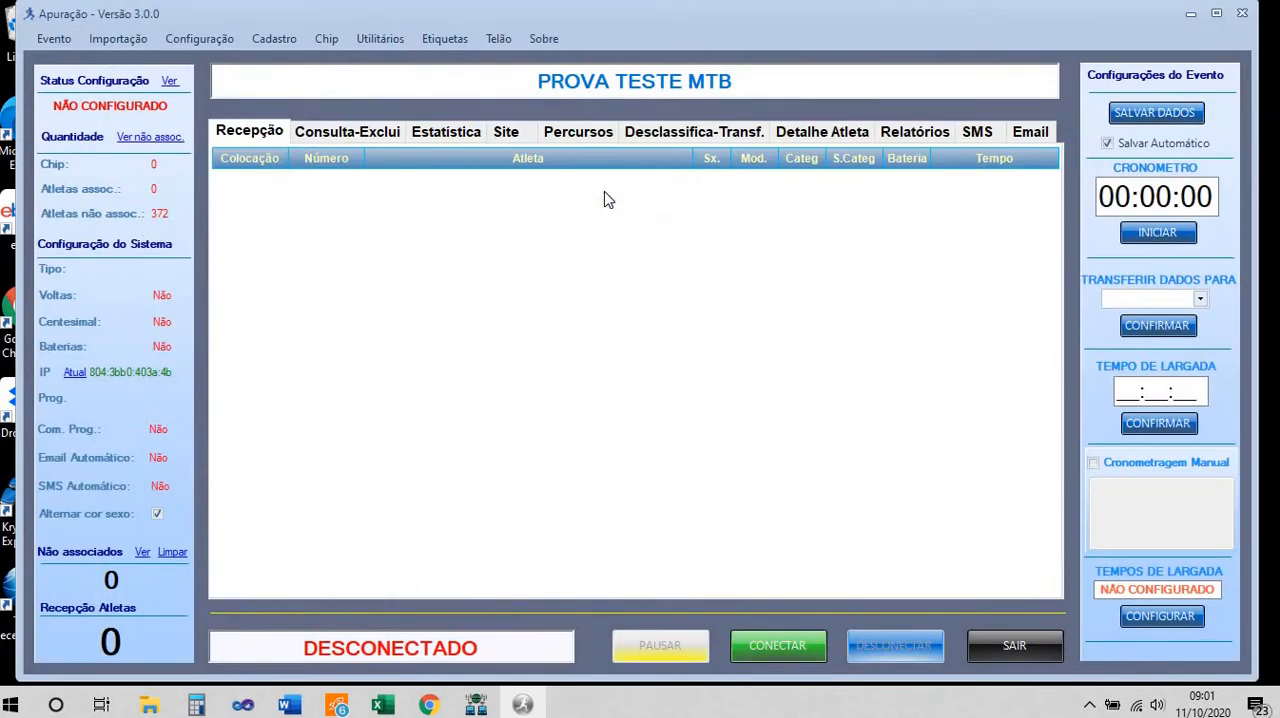
left_click(285, 42)
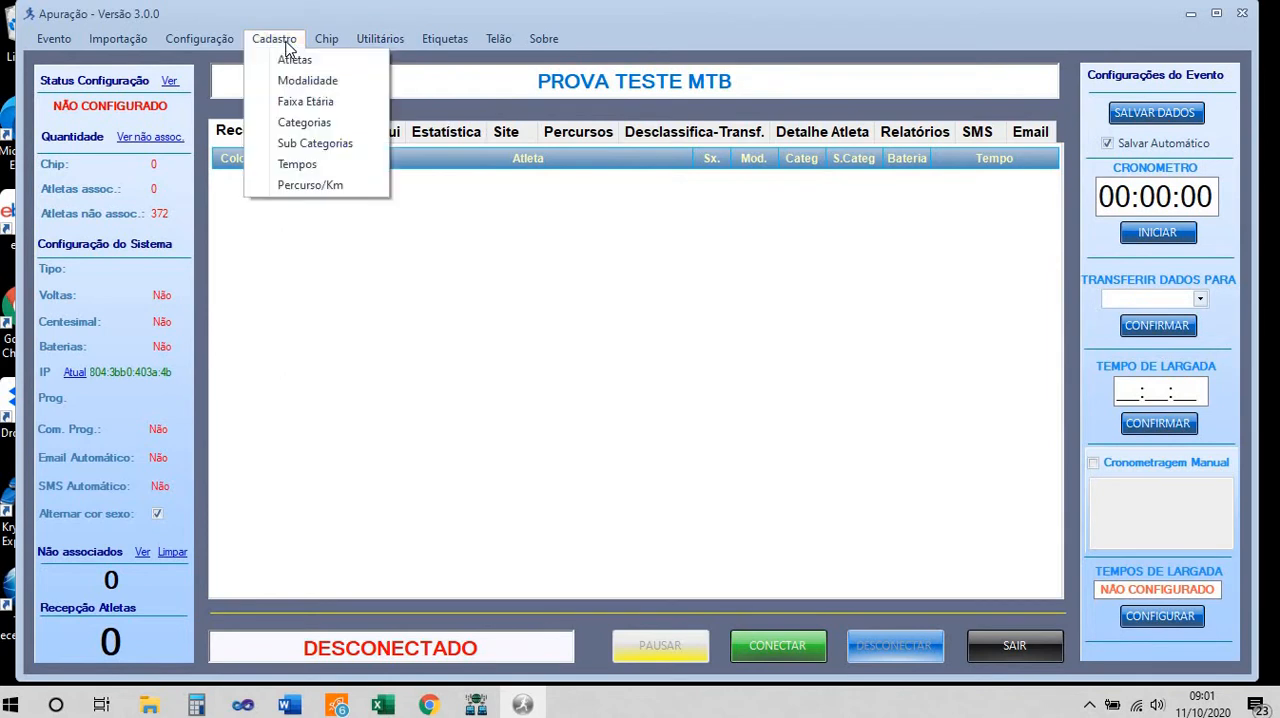
left_click(292, 60)
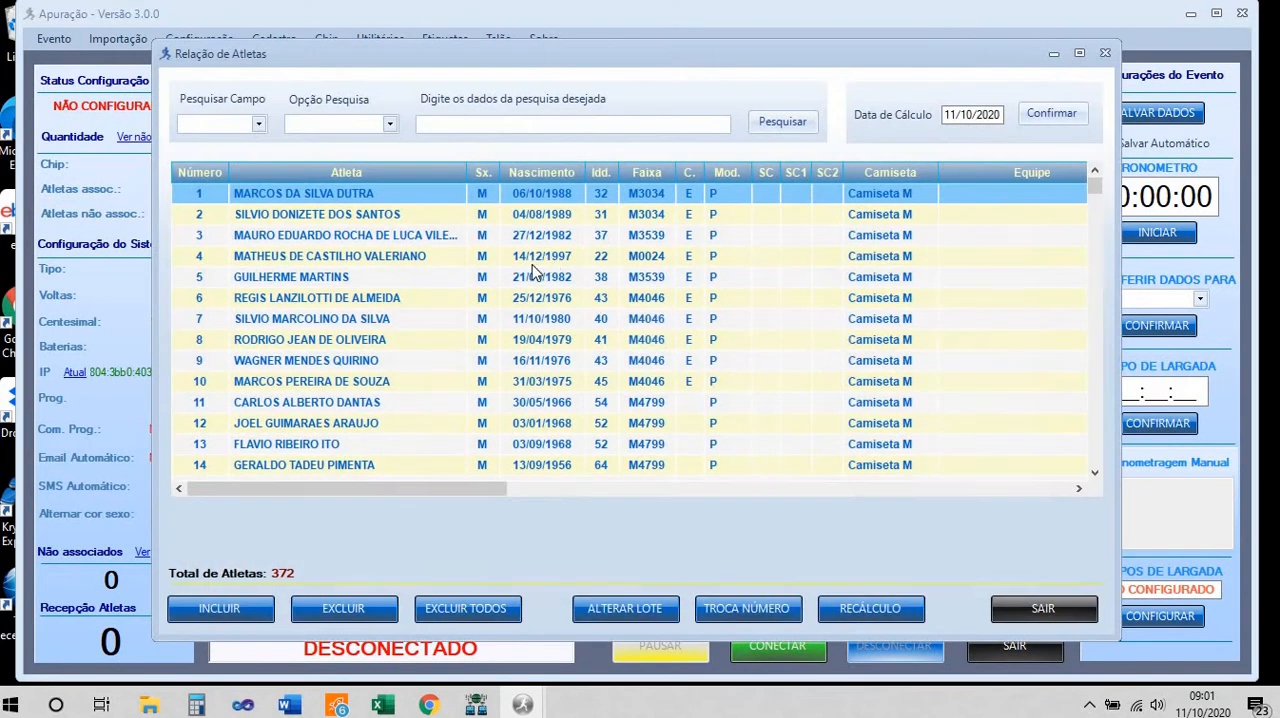
scroll(535, 272, "down", 18)
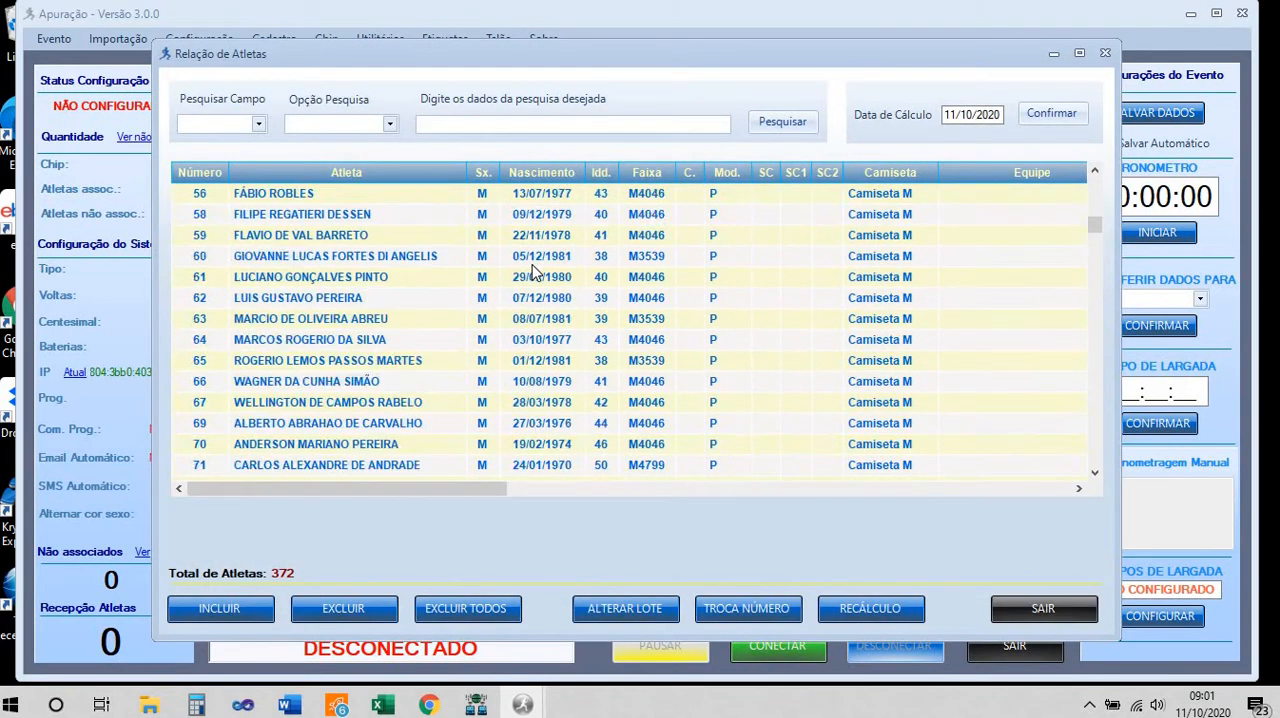
scroll(537, 437, "up", 7)
Check the athletes' modality and category columns in the ArquivoCronometragem_MTB spreadsheet in Excel, and return to the athlete list in Apuração
left_click(383, 705)
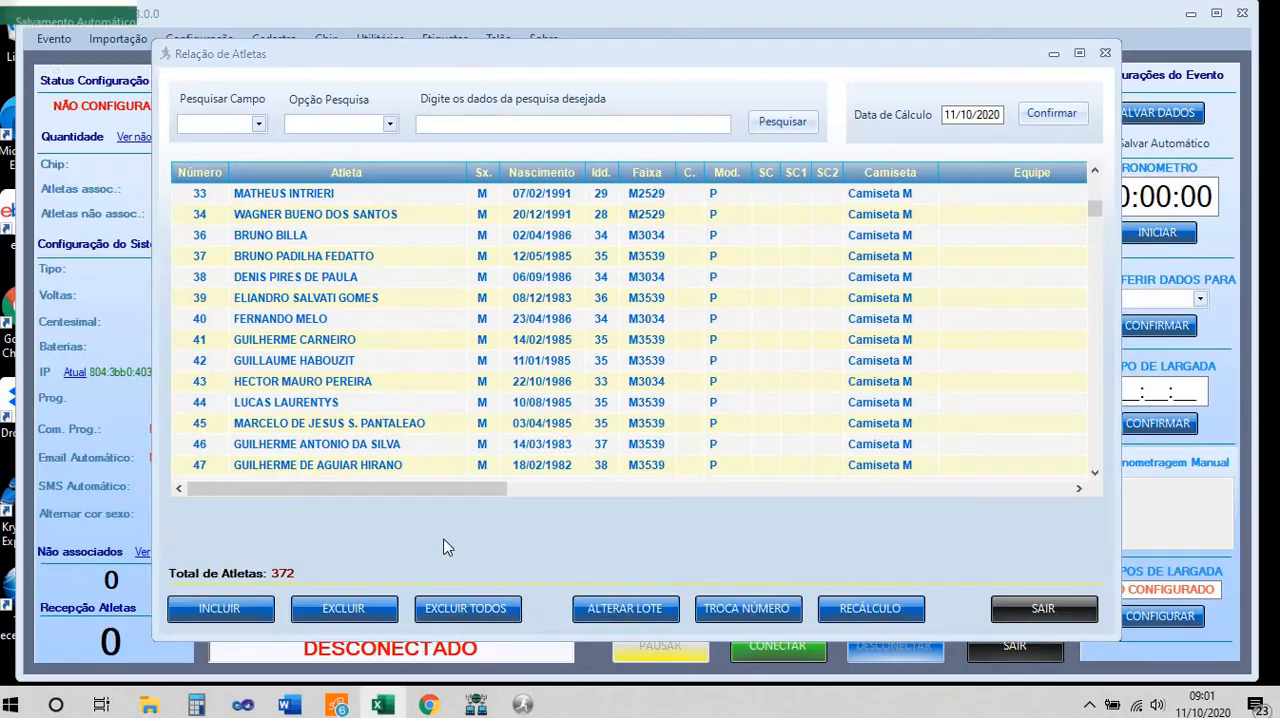
scroll(383, 439, "up", 8)
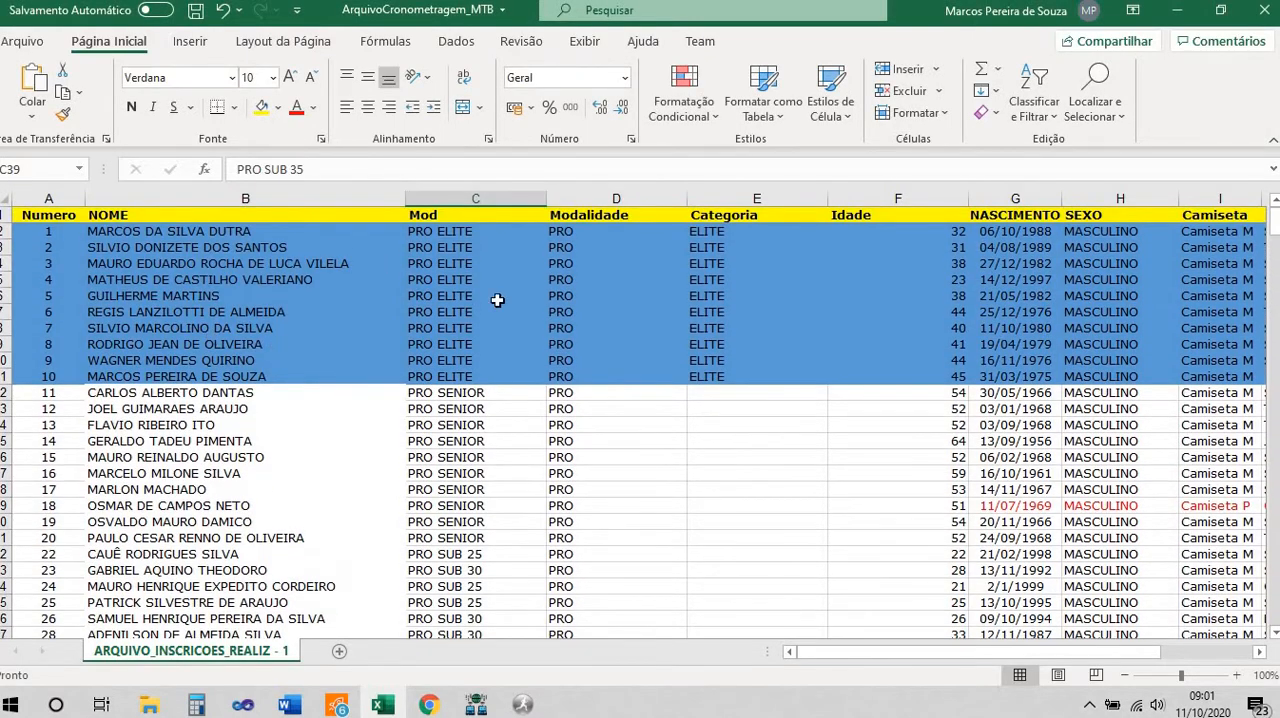
mouse_move(522, 703)
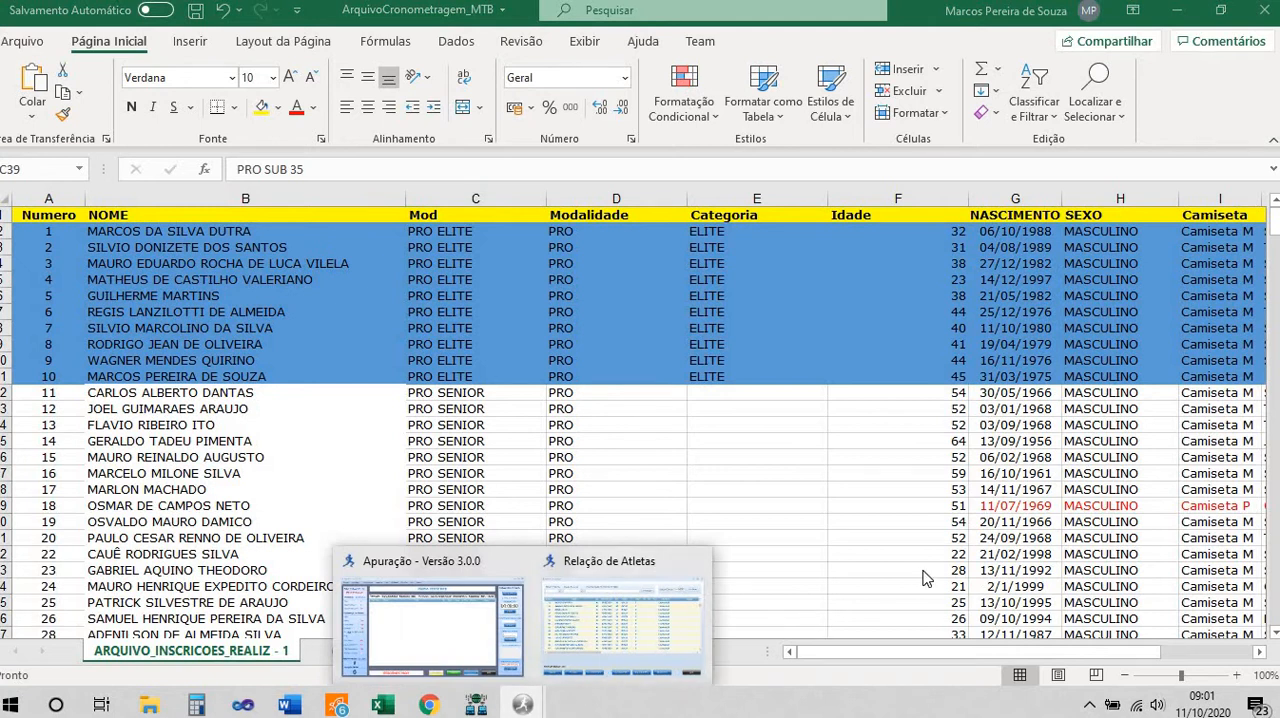
left_click(648, 611)
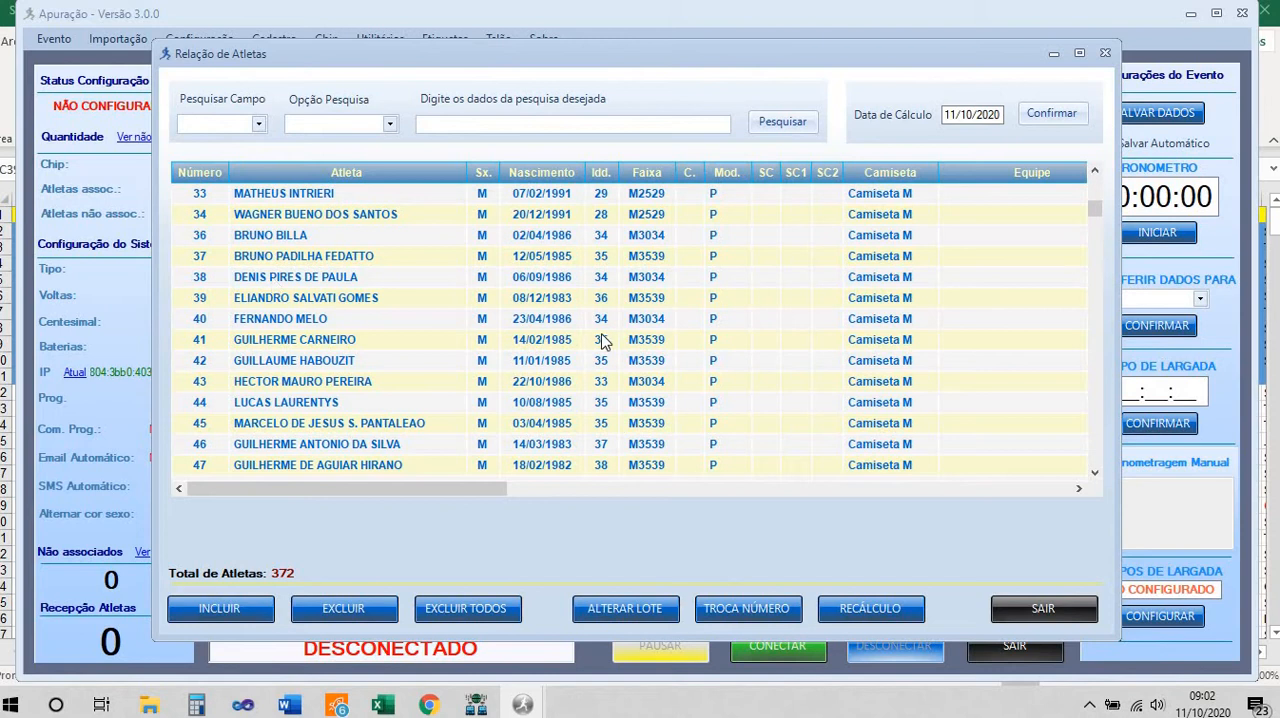
Inspect the registration record of athlete number 47, and close both the record and the athlete list
scroll(600, 340, "down", 3)
left_click(657, 281)
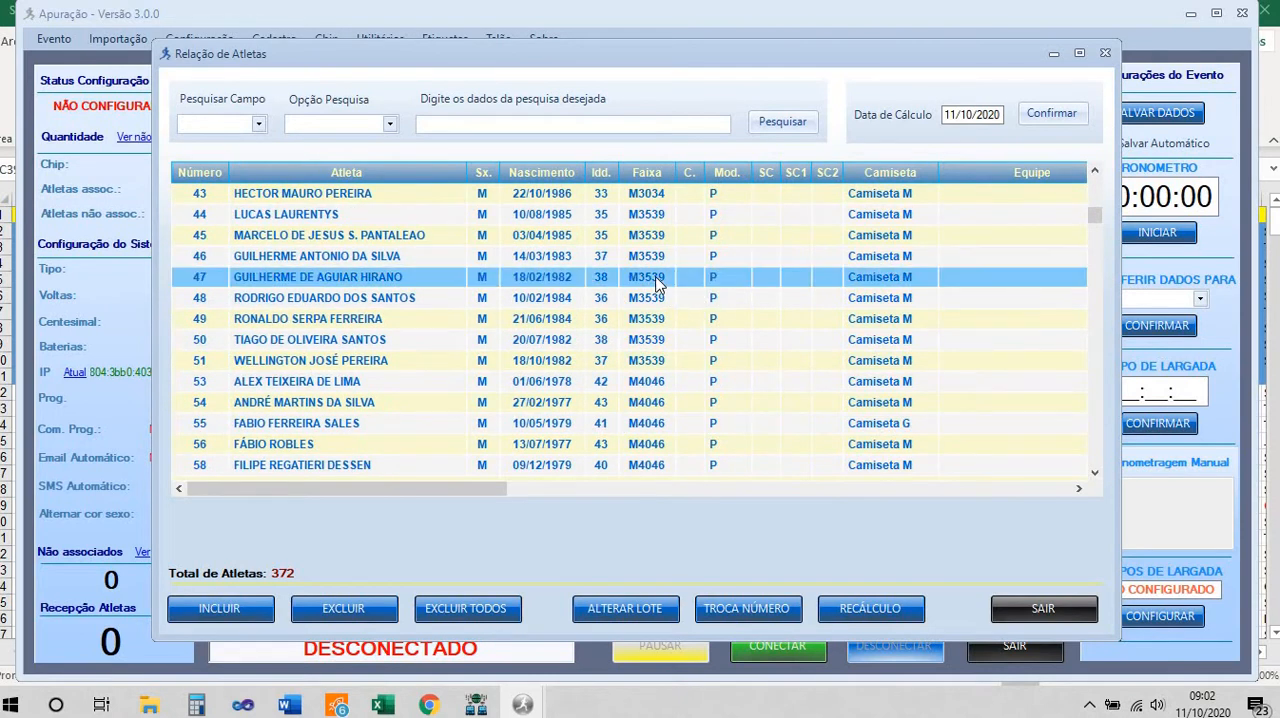
double_click(657, 284)
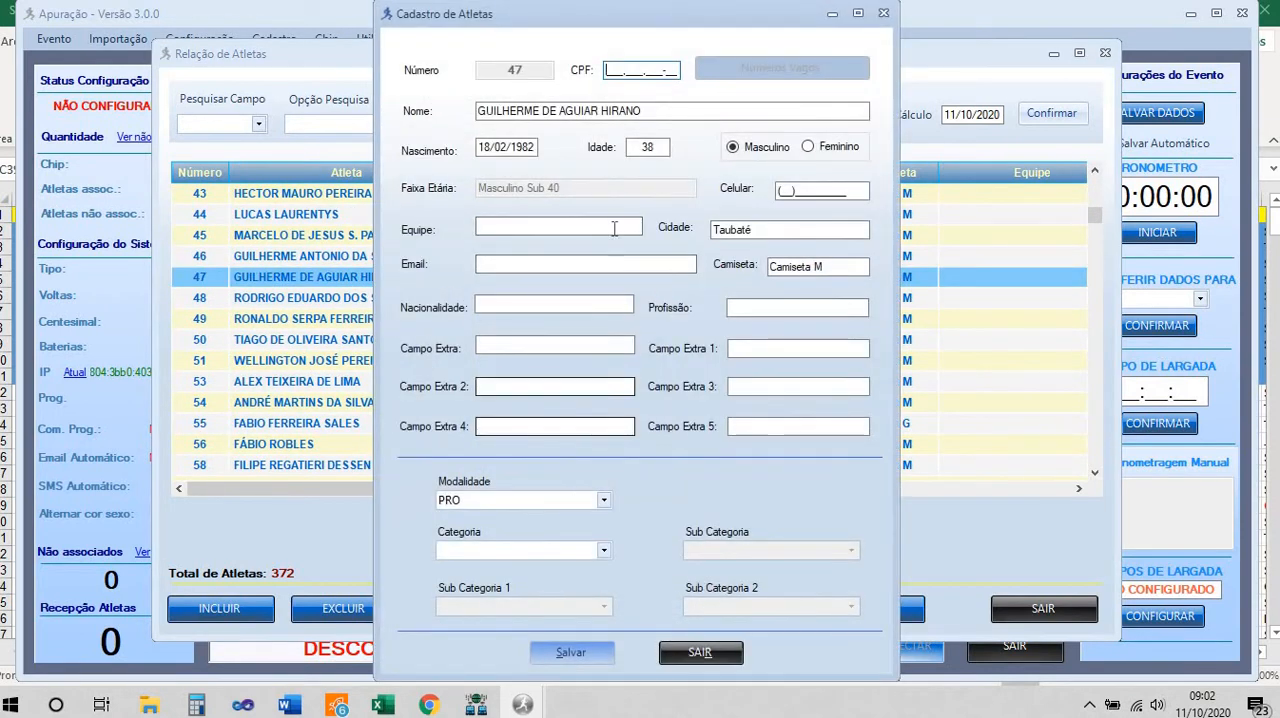
left_click(700, 652)
left_click(1022, 605)
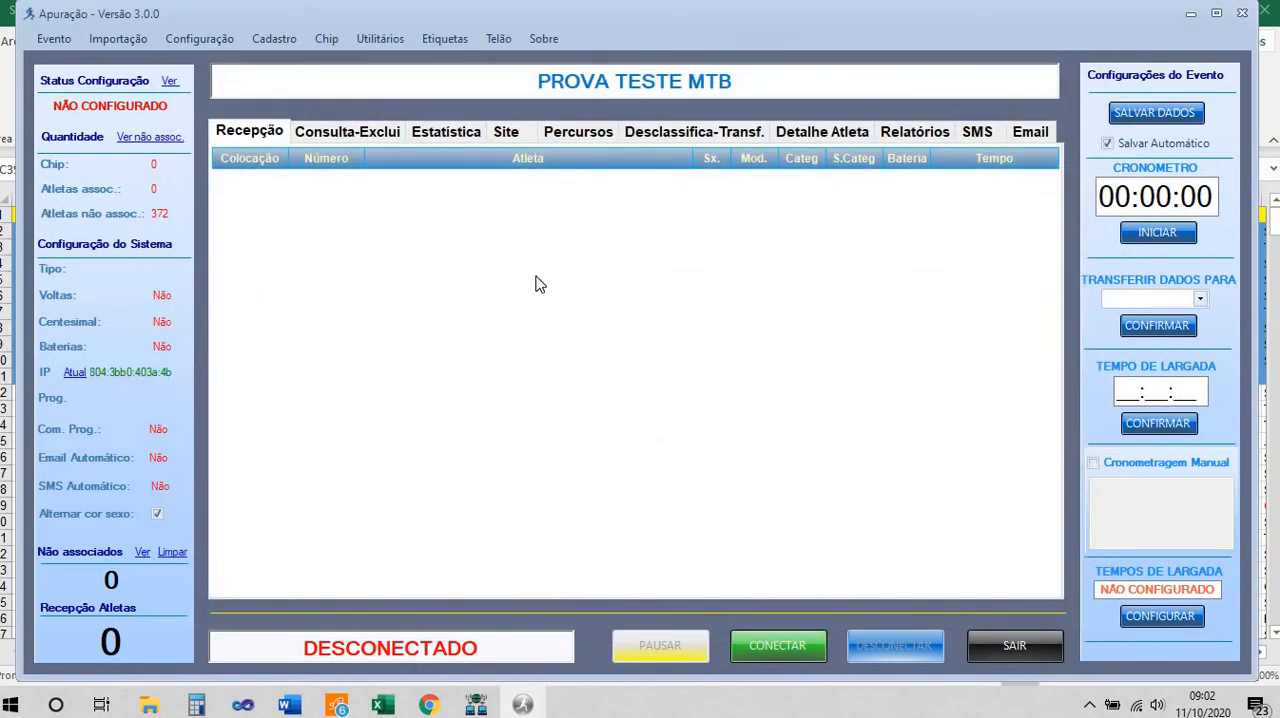
Review the pending chip, athlete and system items in the event's configuration status, and close the overview
left_click(169, 82)
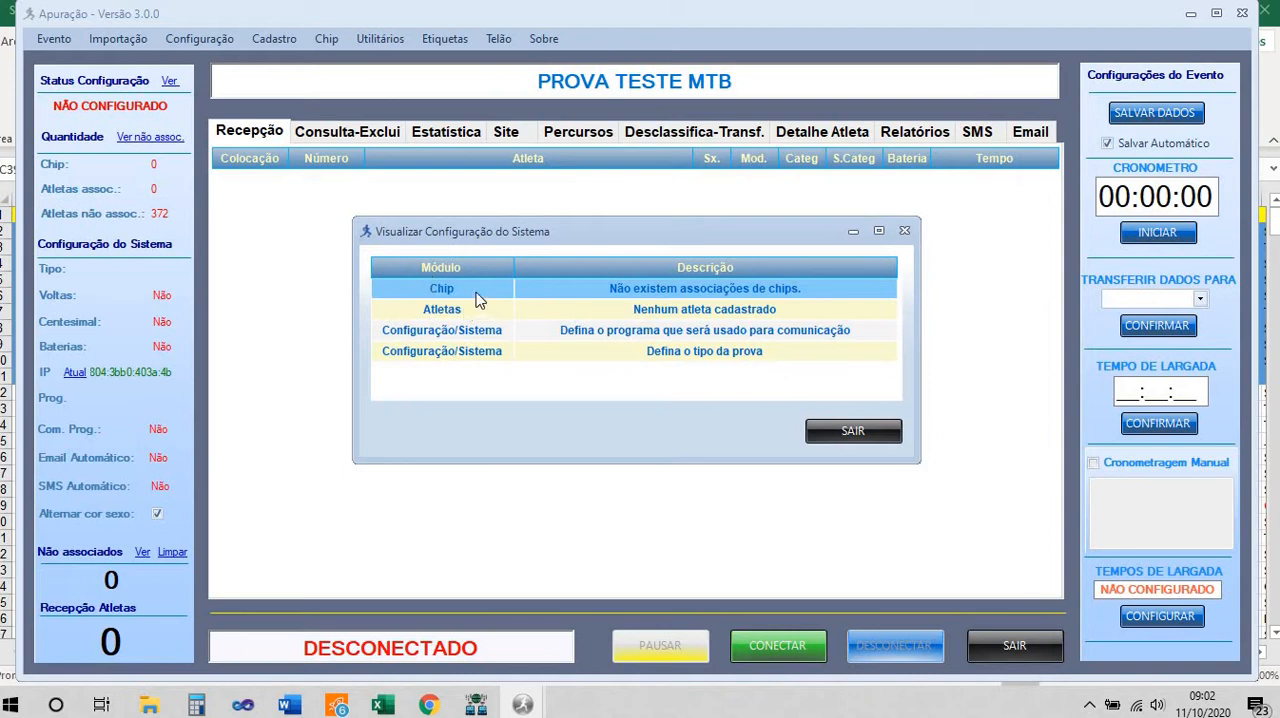
left_click(469, 312)
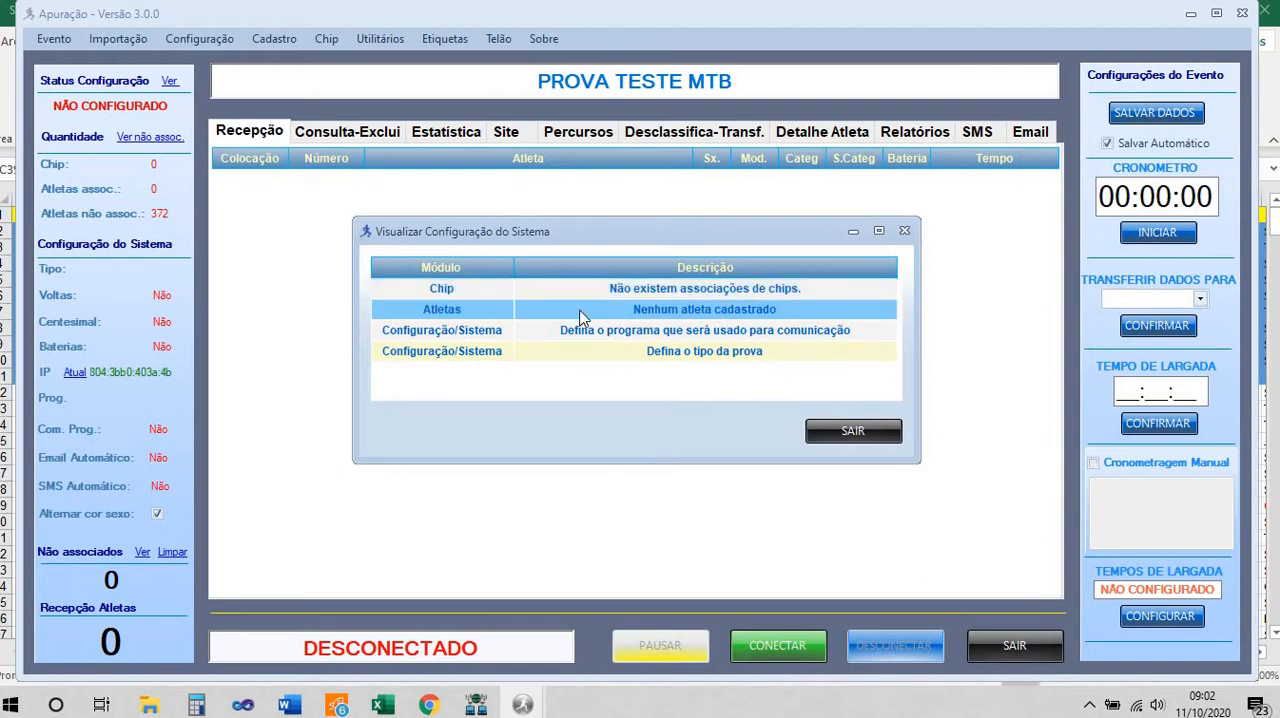
left_click(646, 290)
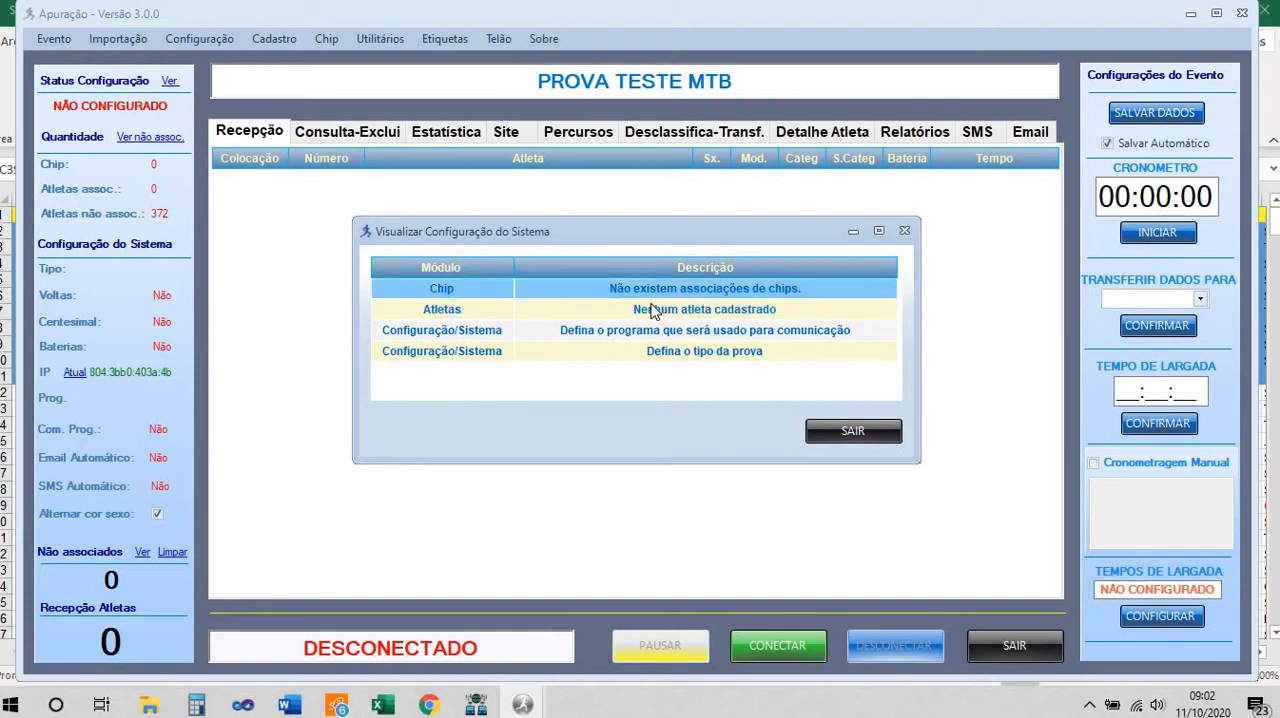
left_click(678, 311)
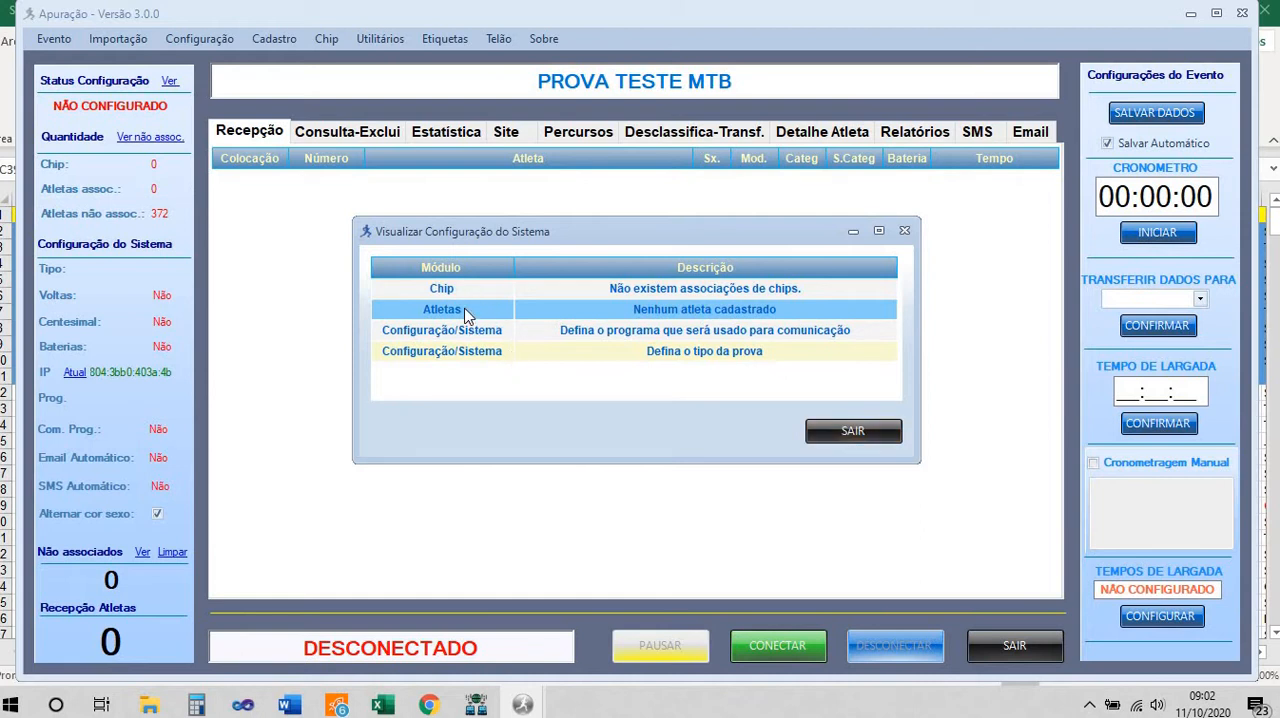
left_click(822, 432)
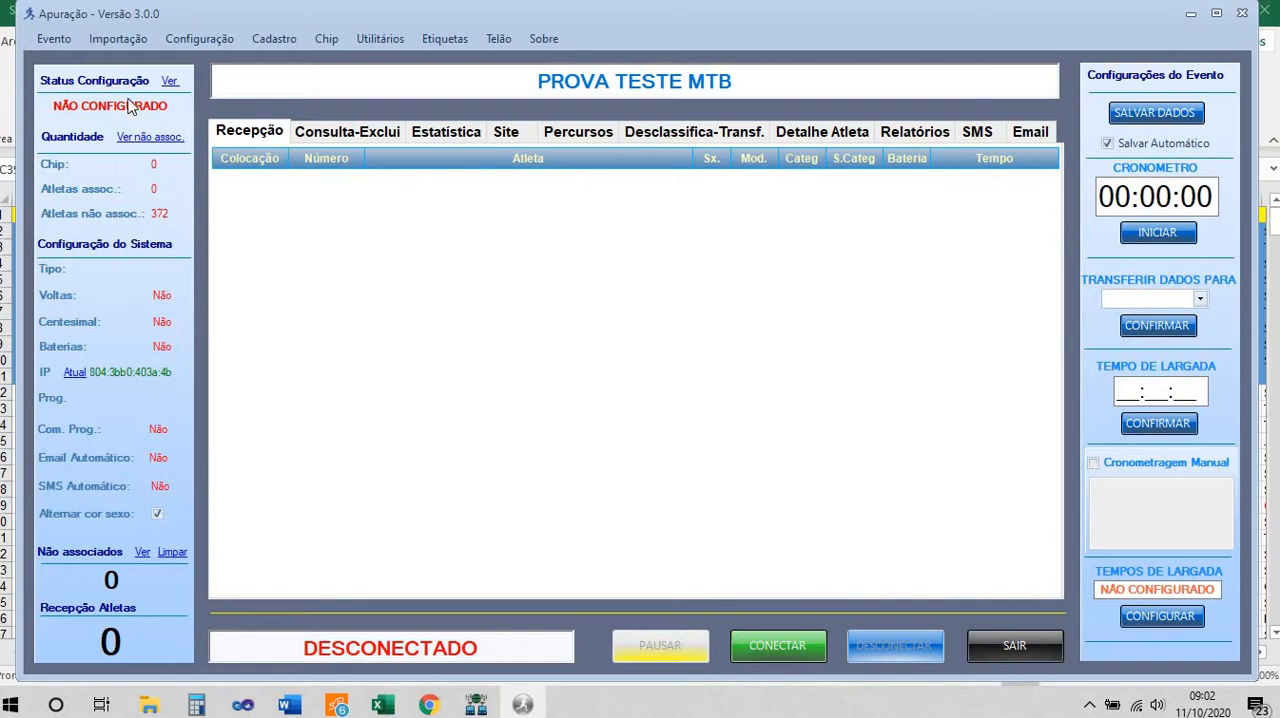
left_click(170, 84)
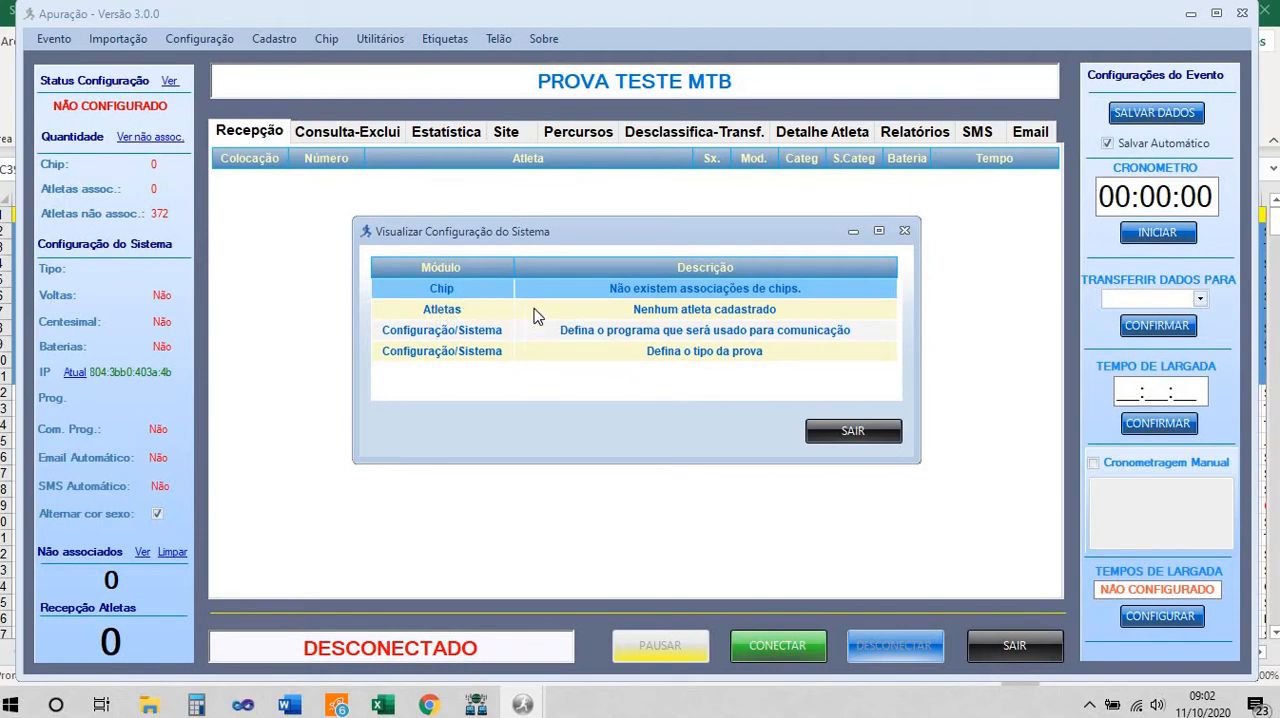
left_click(835, 434)
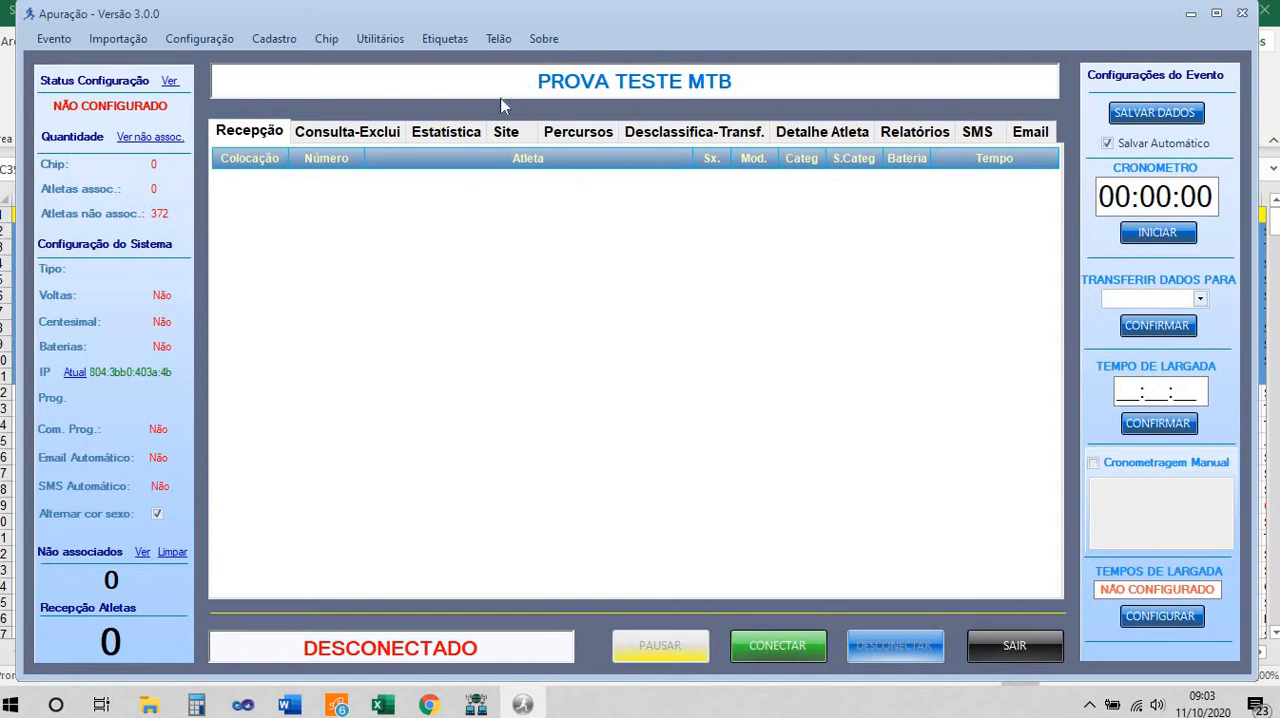
Enable automatic chip association for disposable chips and set the event ID to 123
left_click(333, 38)
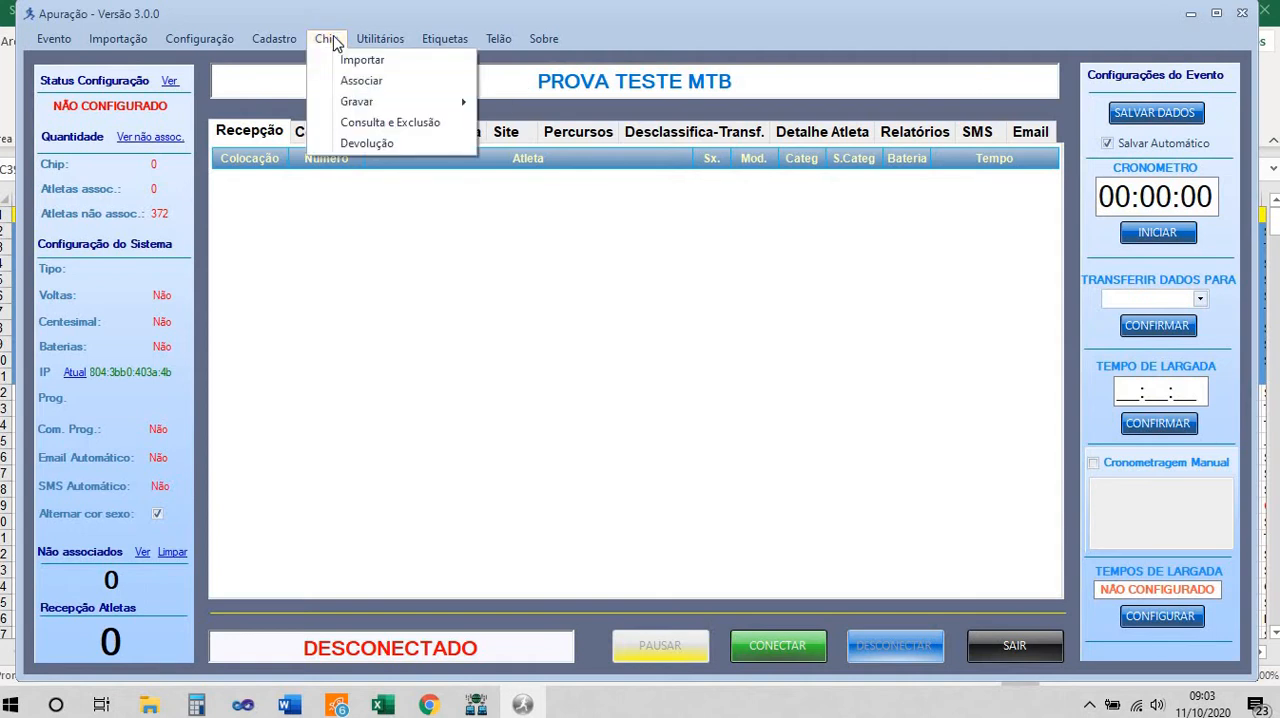
left_click(370, 86)
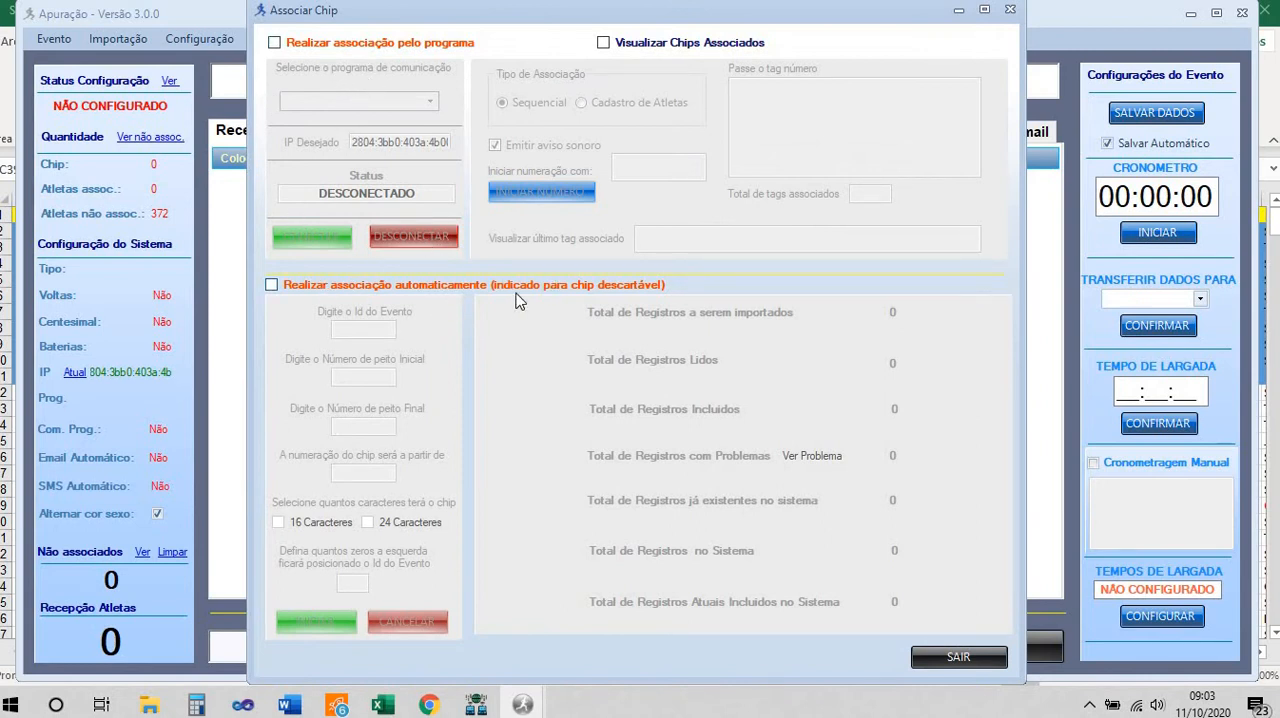
left_click(271, 285)
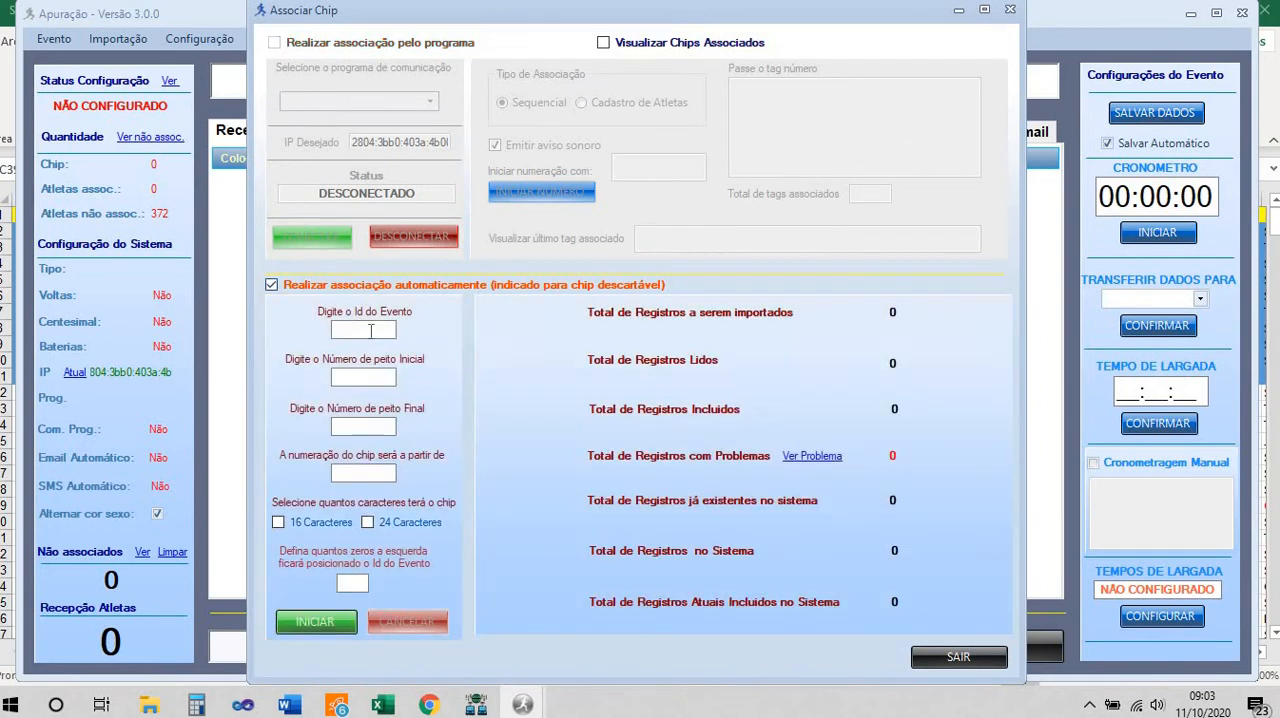
left_click(370, 331)
type("3")
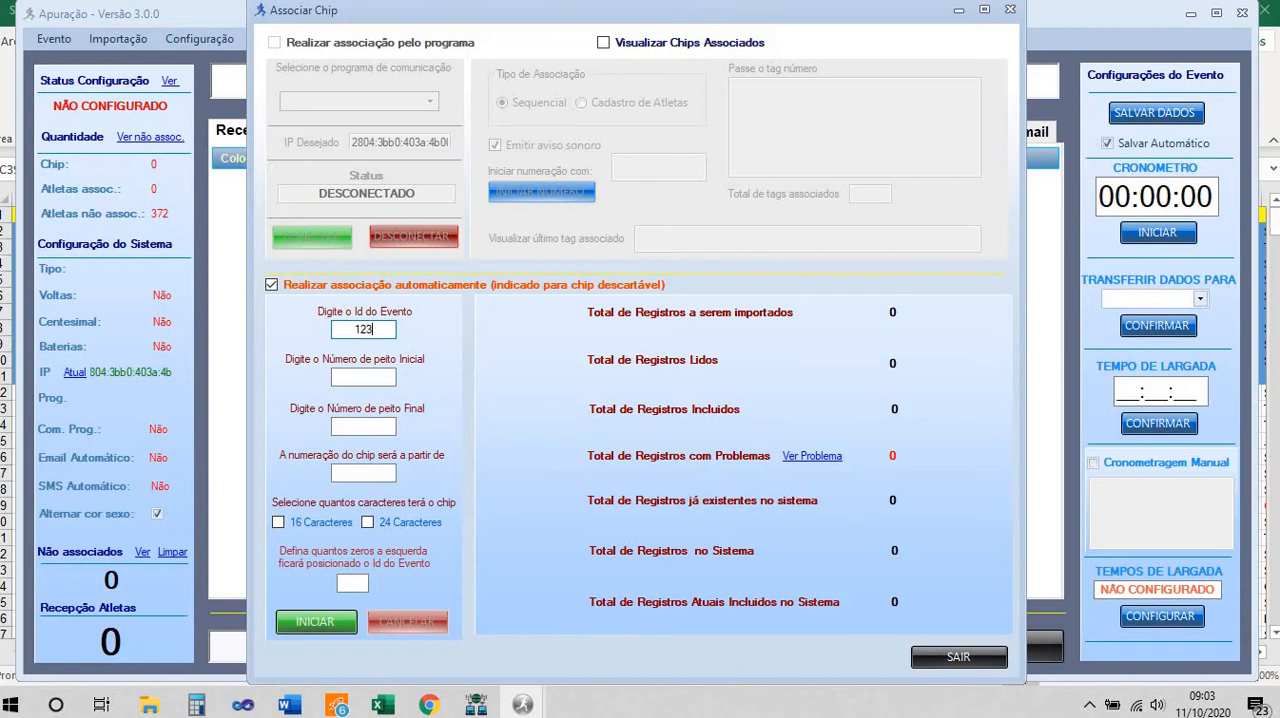
Set the bib number range for the chip association from 1 to 1000
left_click(380, 378)
left_click(379, 427)
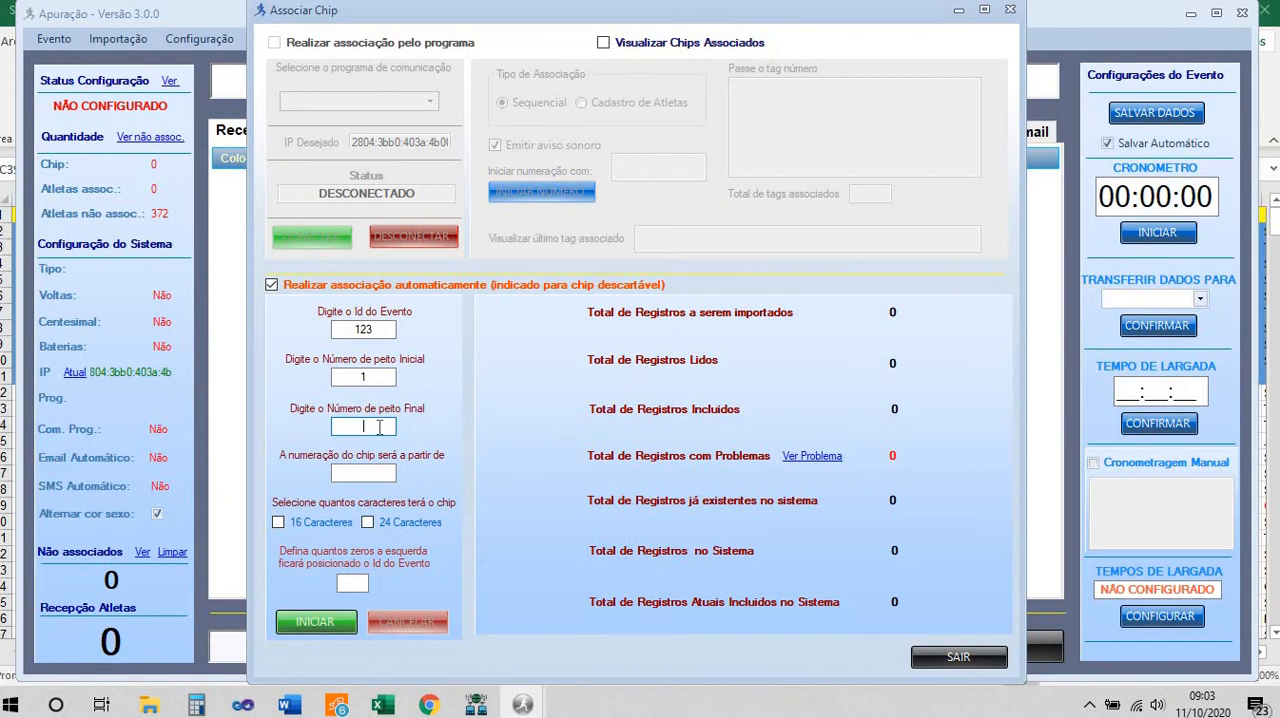
type("600")
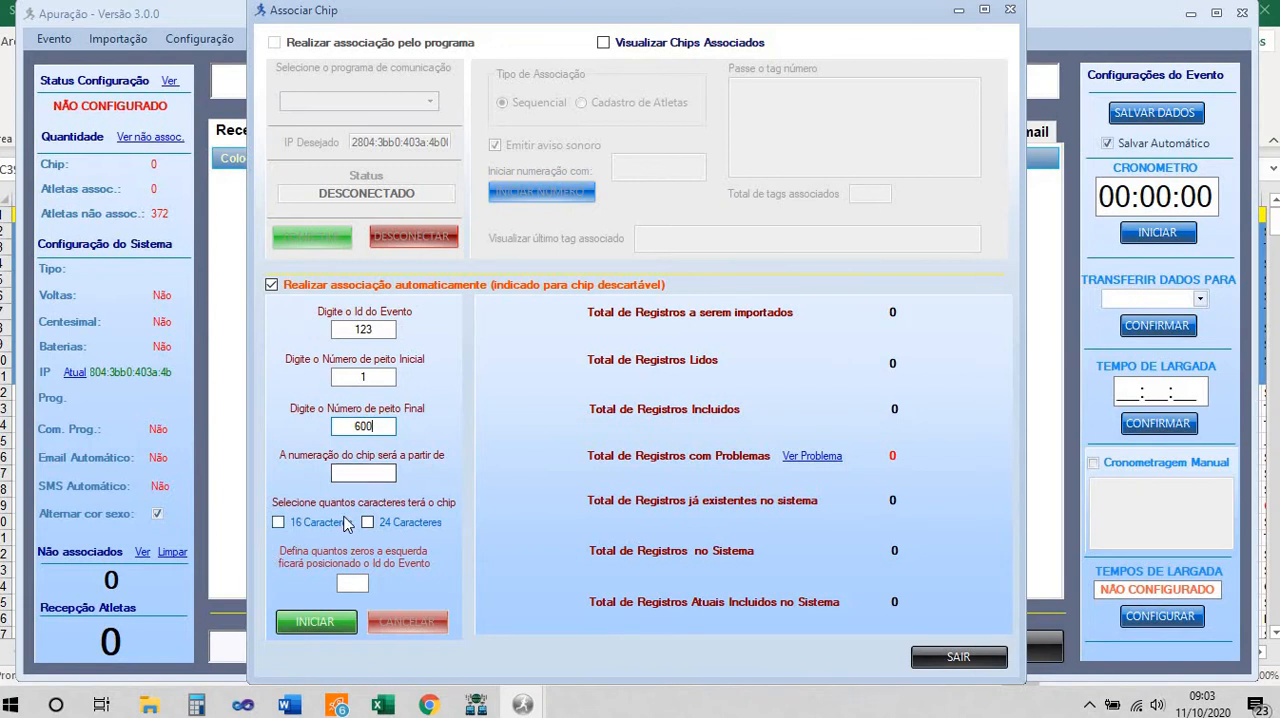
key("BackSpace")
key("BackSpace")
key("BackSpace")
type("1000")
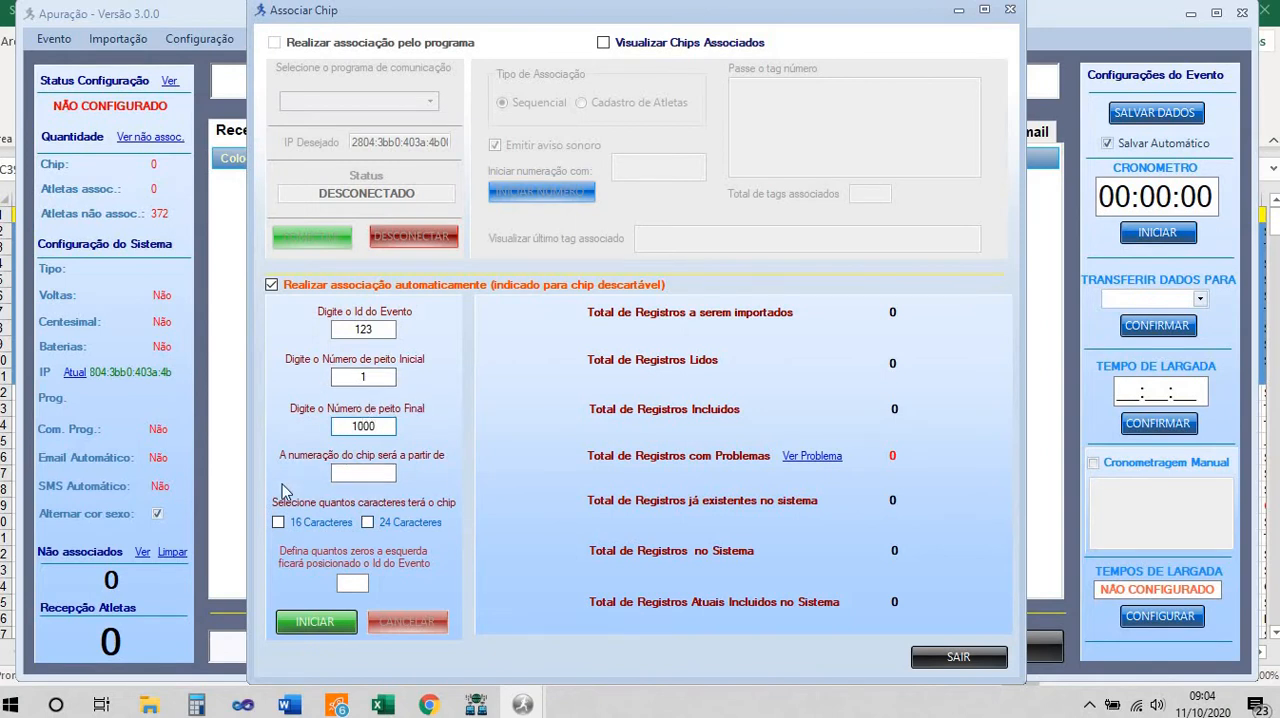
Choose 24-character chips with 2 zeros before the event ID, and run the automatic association
left_click(368, 522)
left_click(350, 585)
type("2")
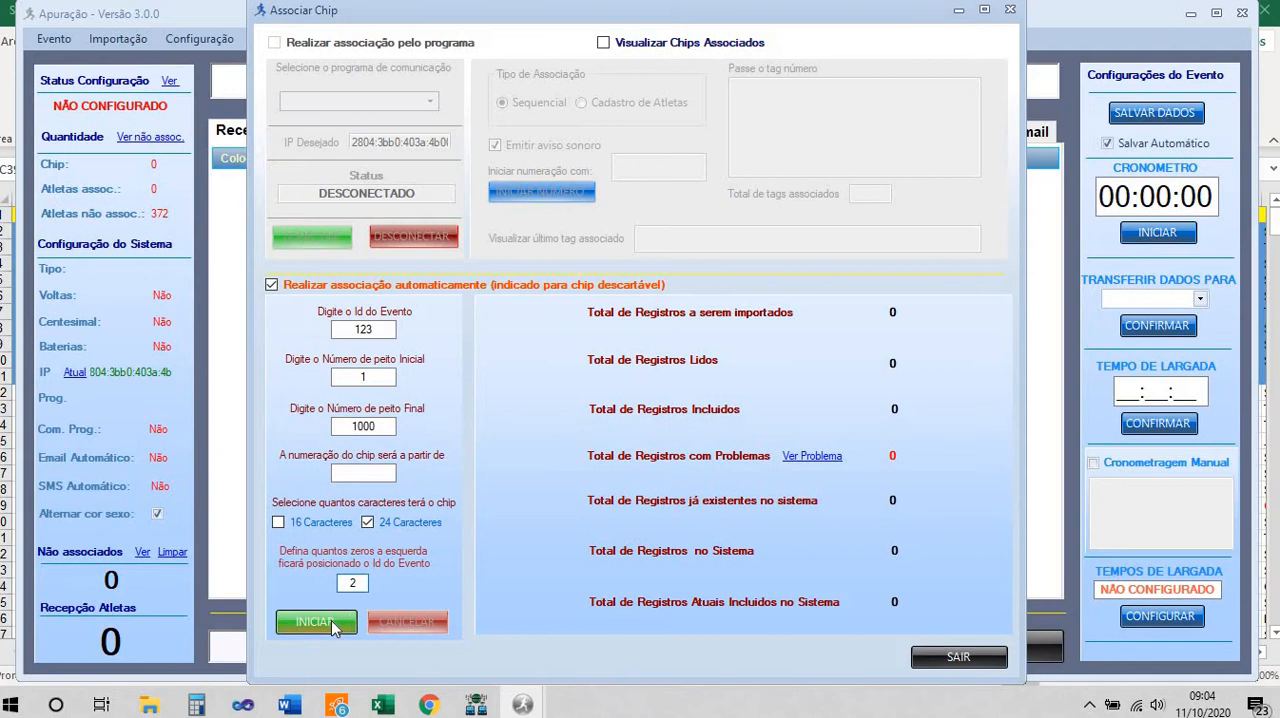
left_click(337, 625)
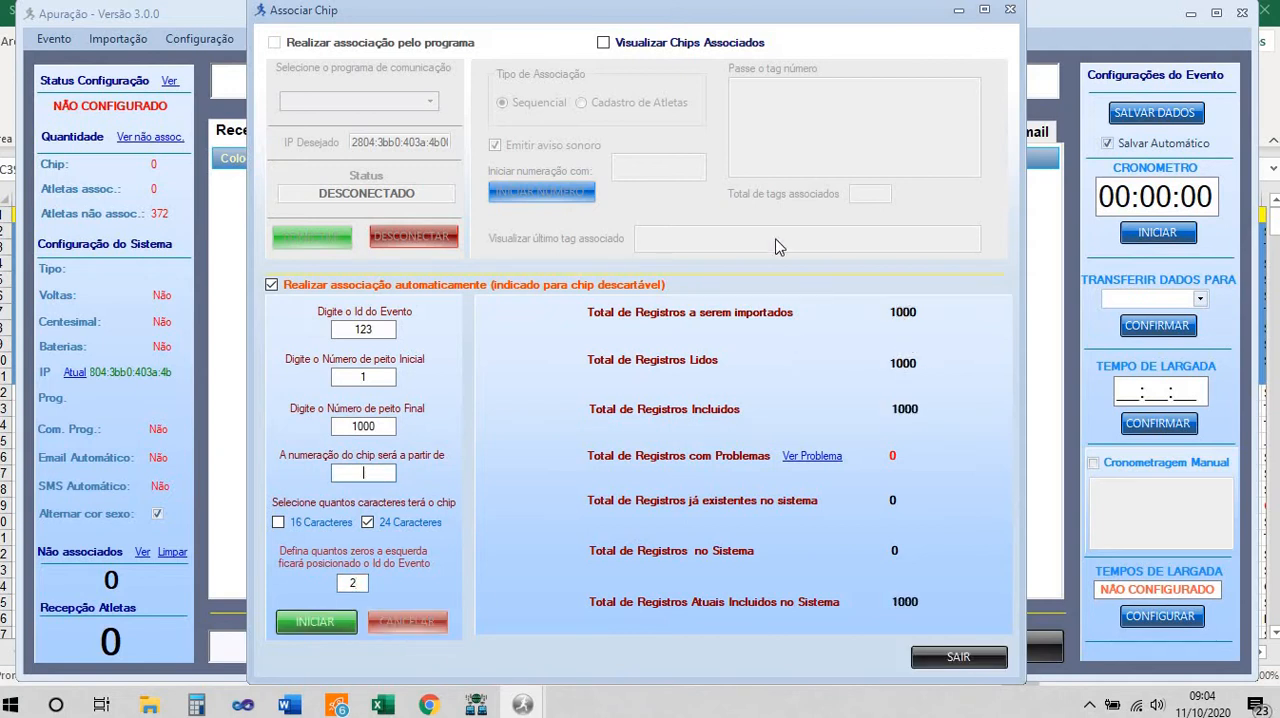
Display the associated chips to check their bib numbers and codes, and close the chip association window
left_click(620, 46)
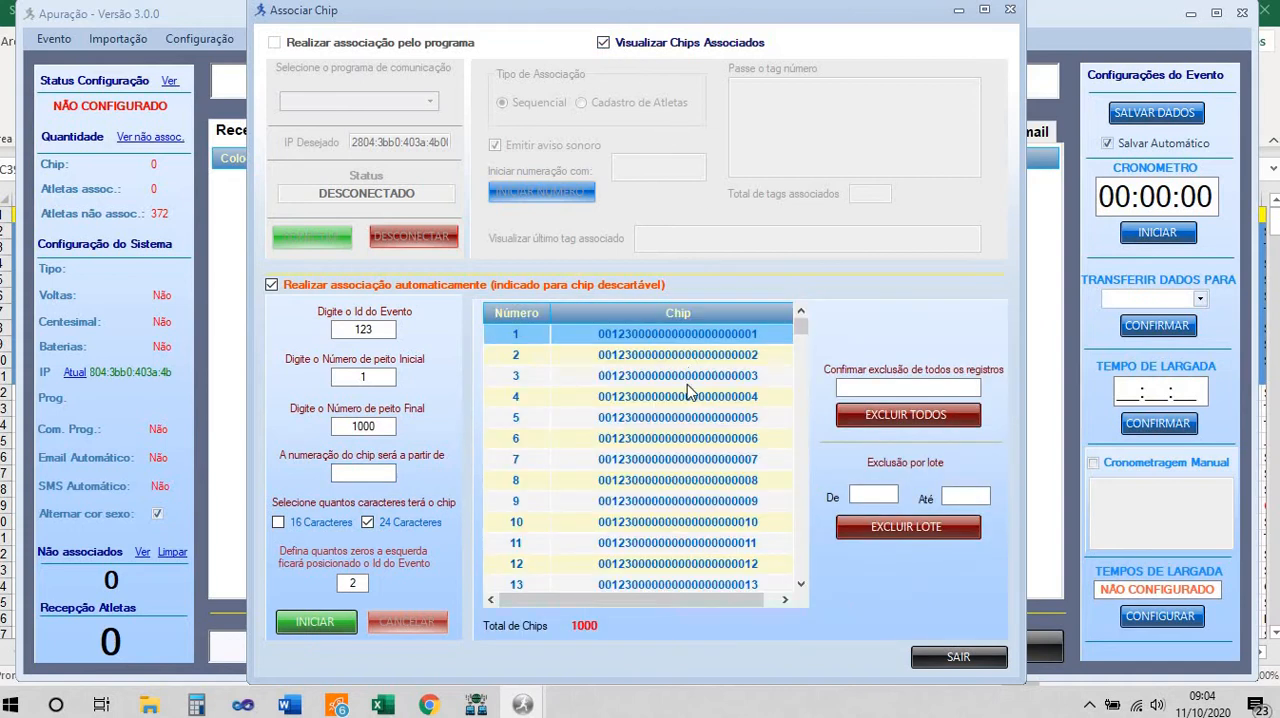
scroll(688, 405, "up", 3)
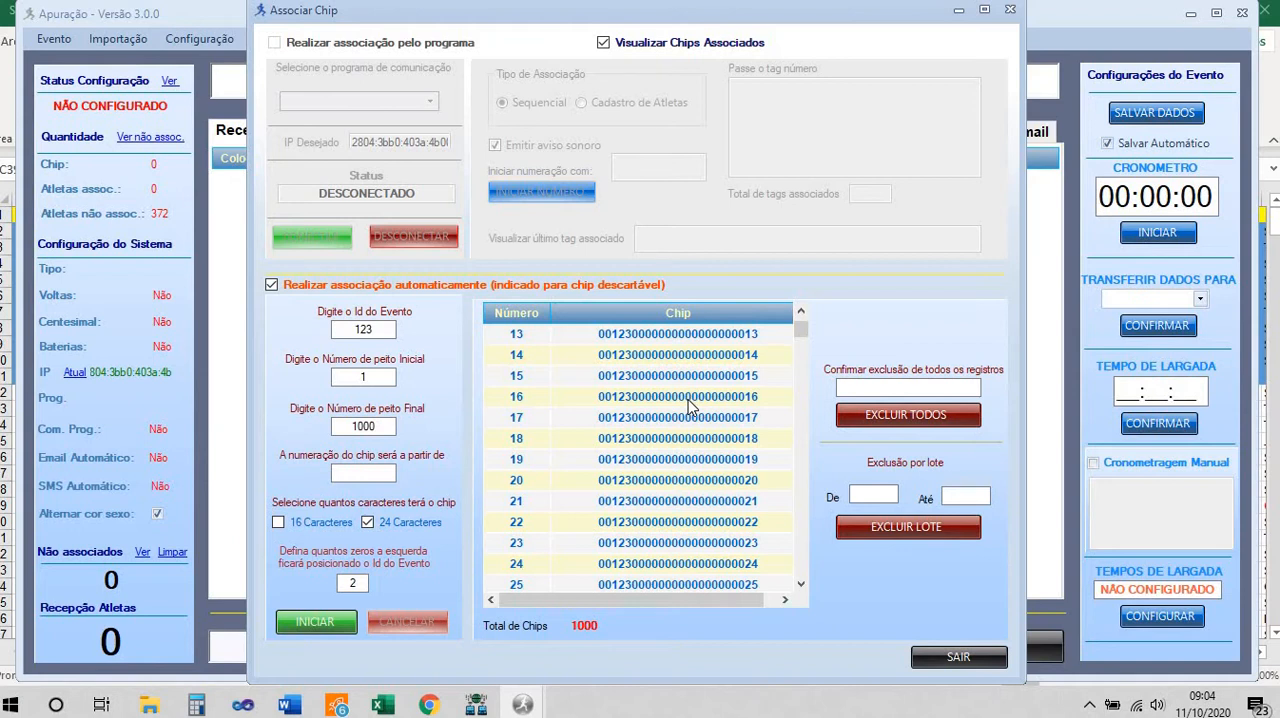
left_click(957, 658)
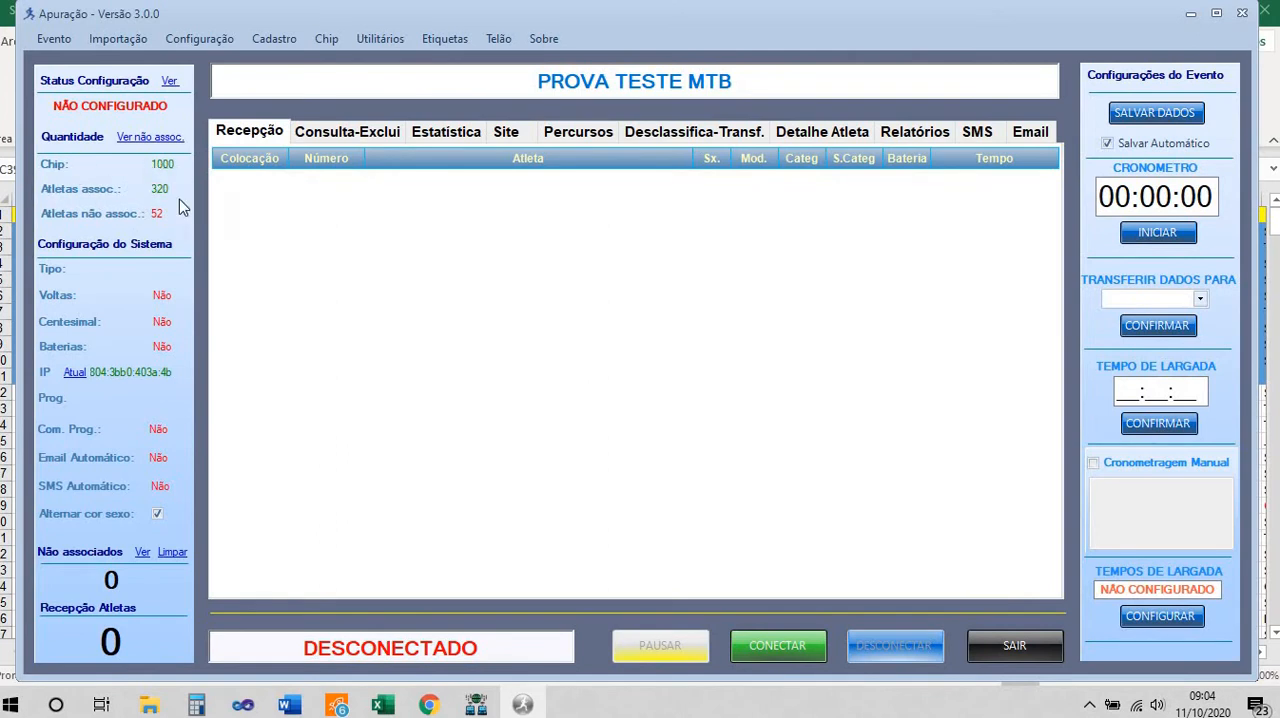
Examine the list of athletes without an associated chip, checking their bib numbers, and close it
left_click(152, 137)
scroll(523, 290, "down", 10)
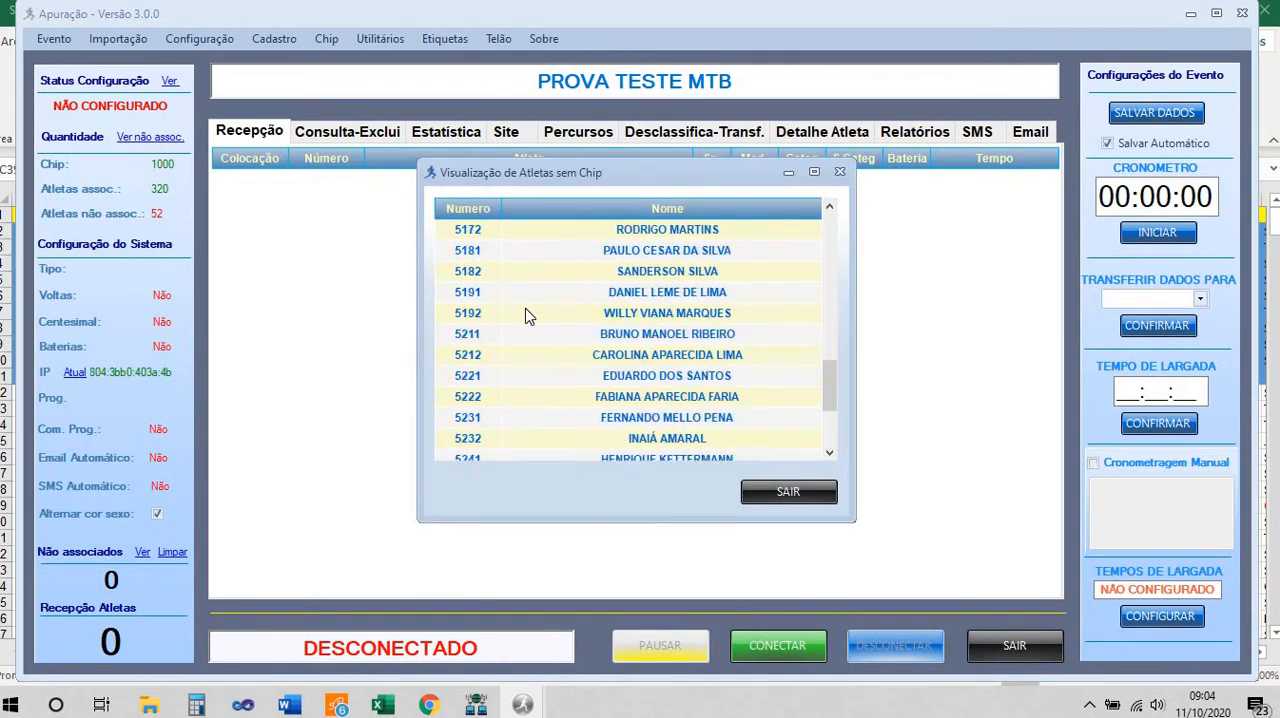
scroll(527, 315, "up", 10)
scroll(527, 347, "down", 3)
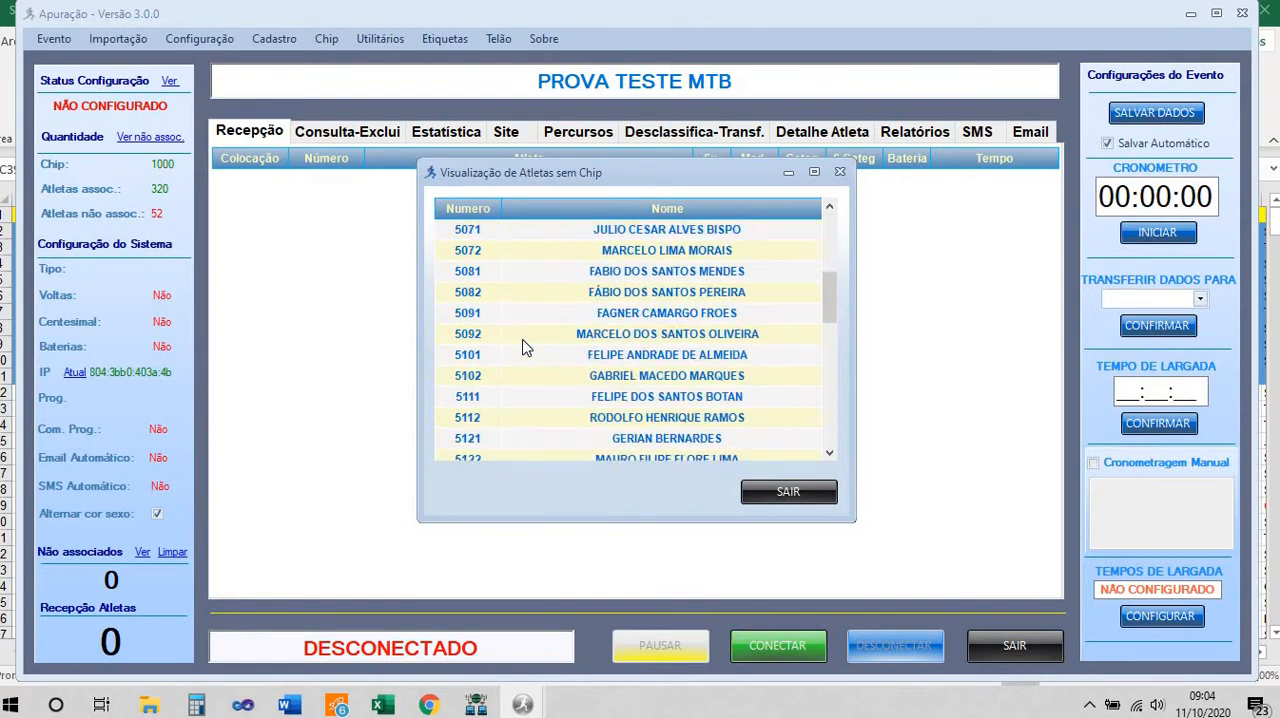
scroll(525, 346, "down", 10)
scroll(525, 346, "up", 15)
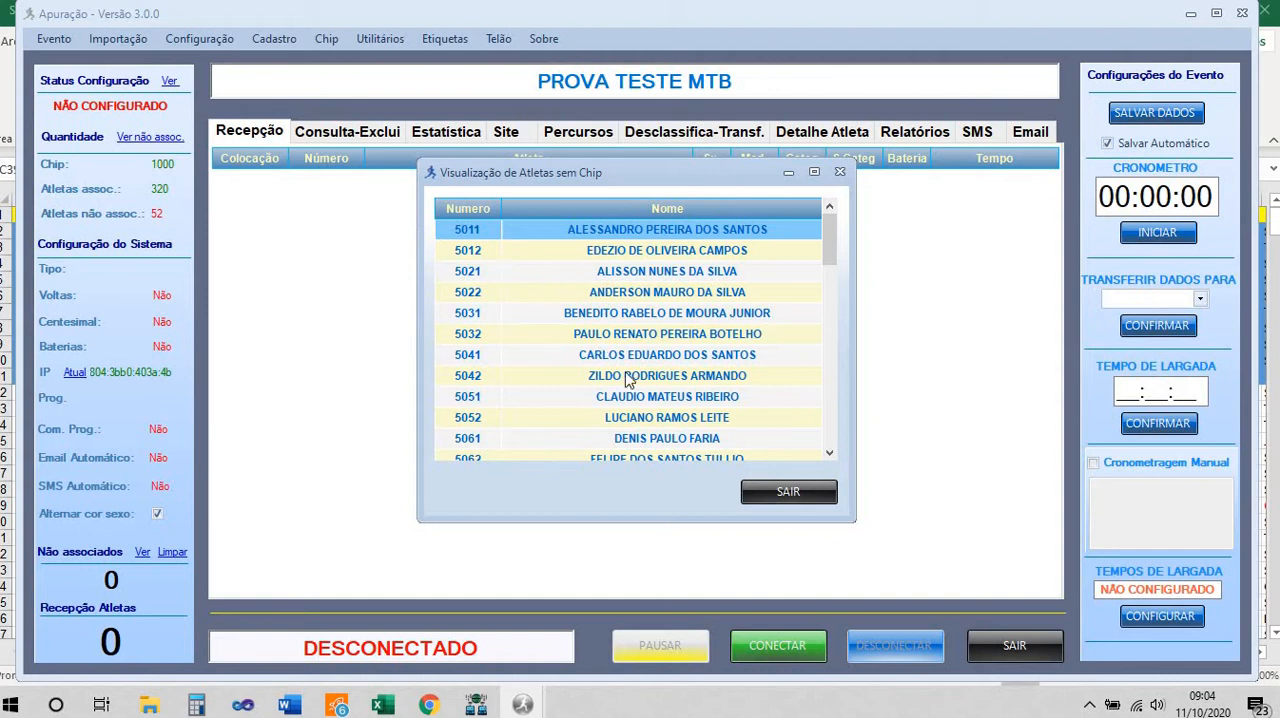
scroll(590, 393, "down", 12)
scroll(590, 393, "up", 12)
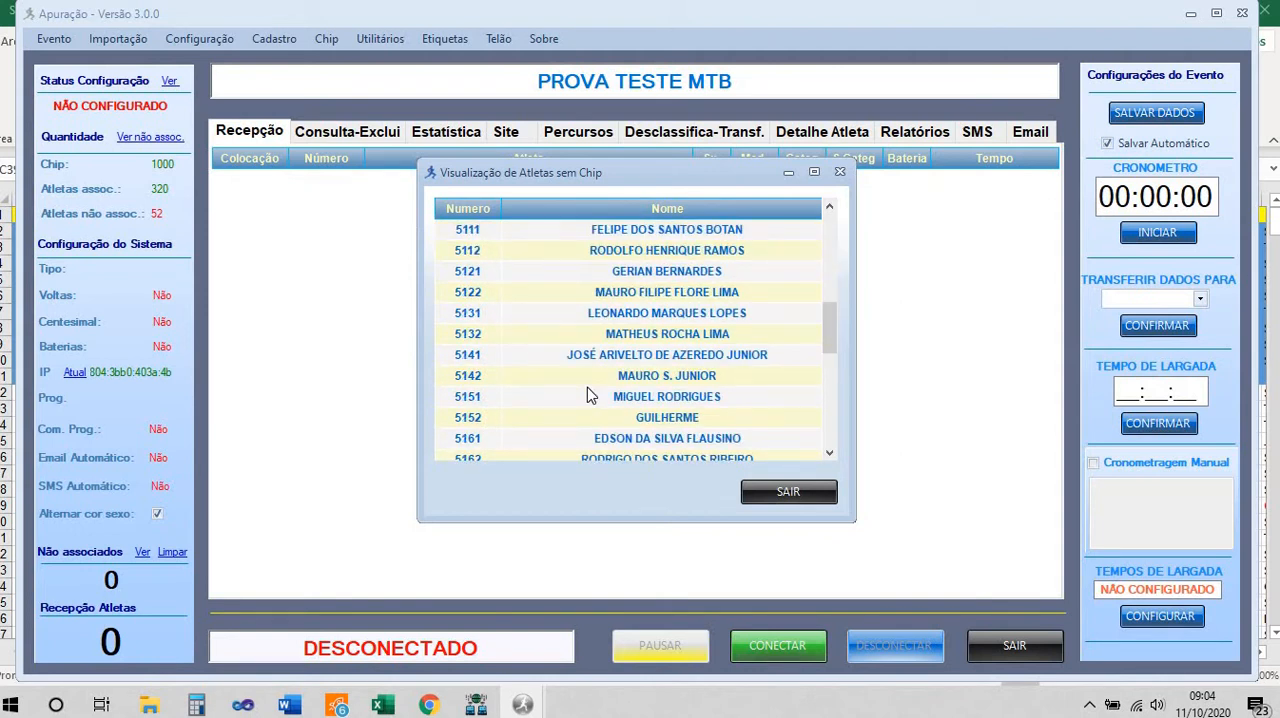
left_click(787, 492)
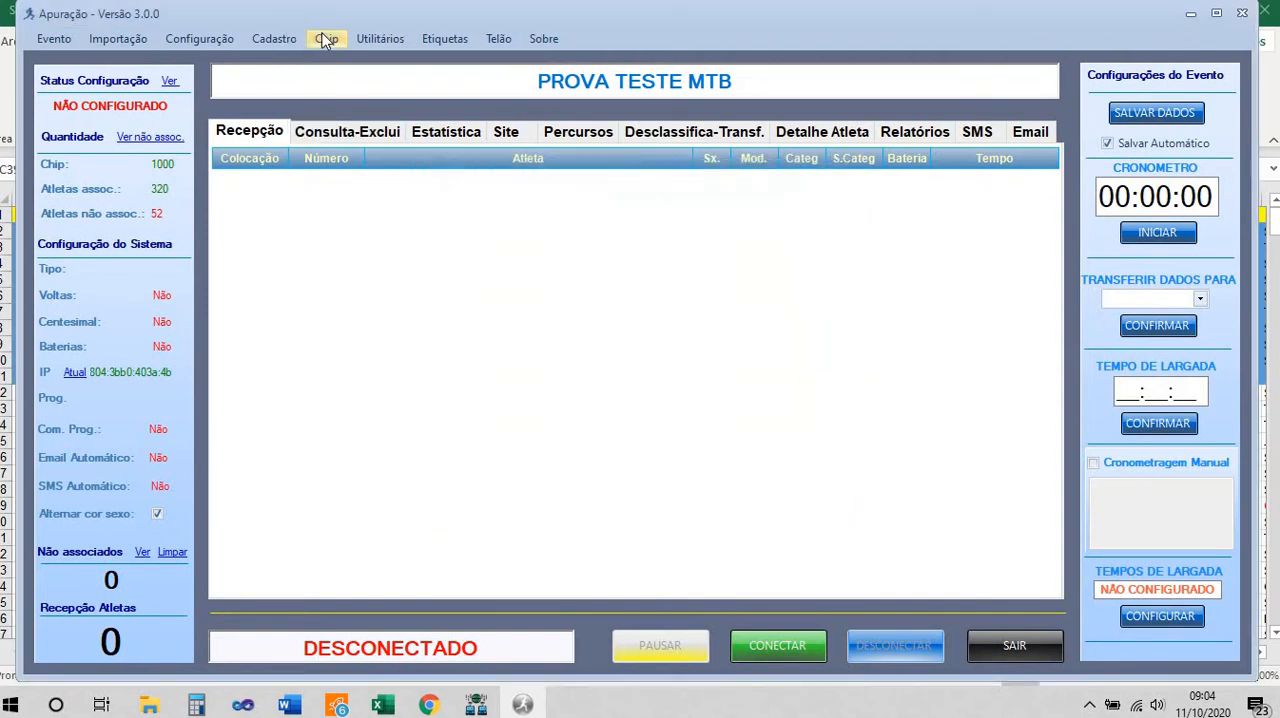
Start another automatic chip association with event ID 123 and a bib number range from 5000 to 5500
left_click(326, 38)
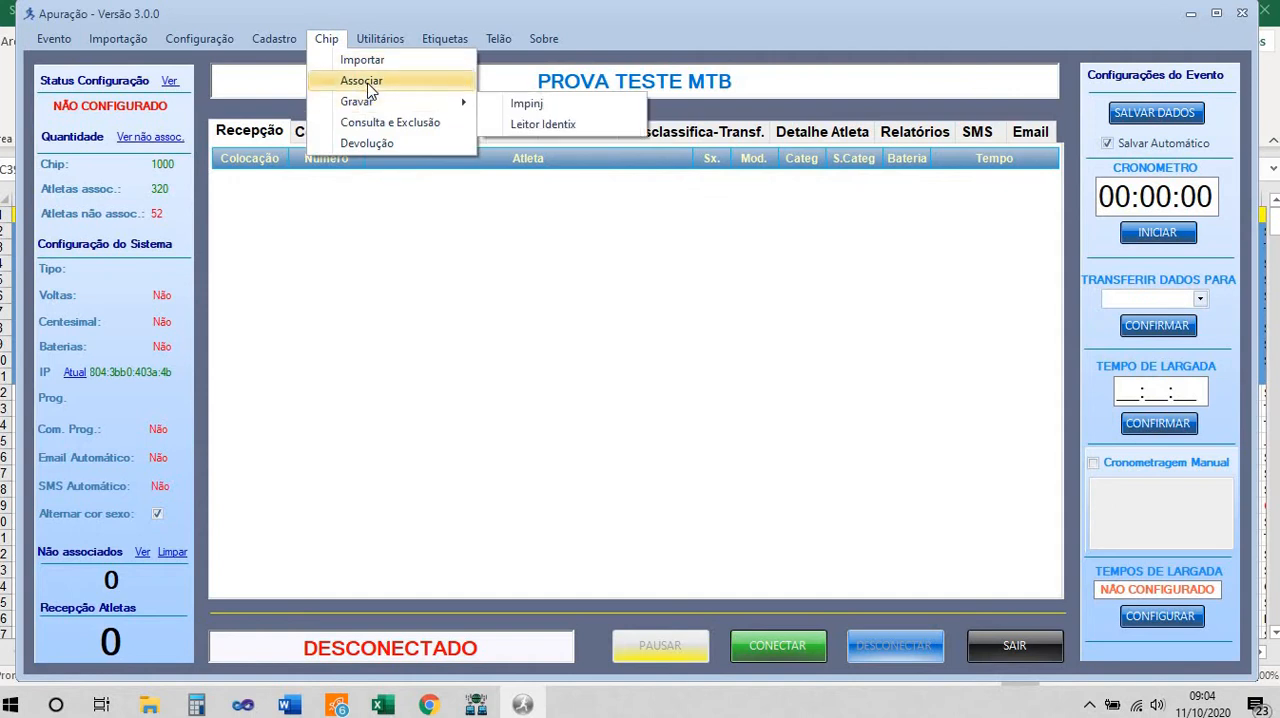
left_click(362, 81)
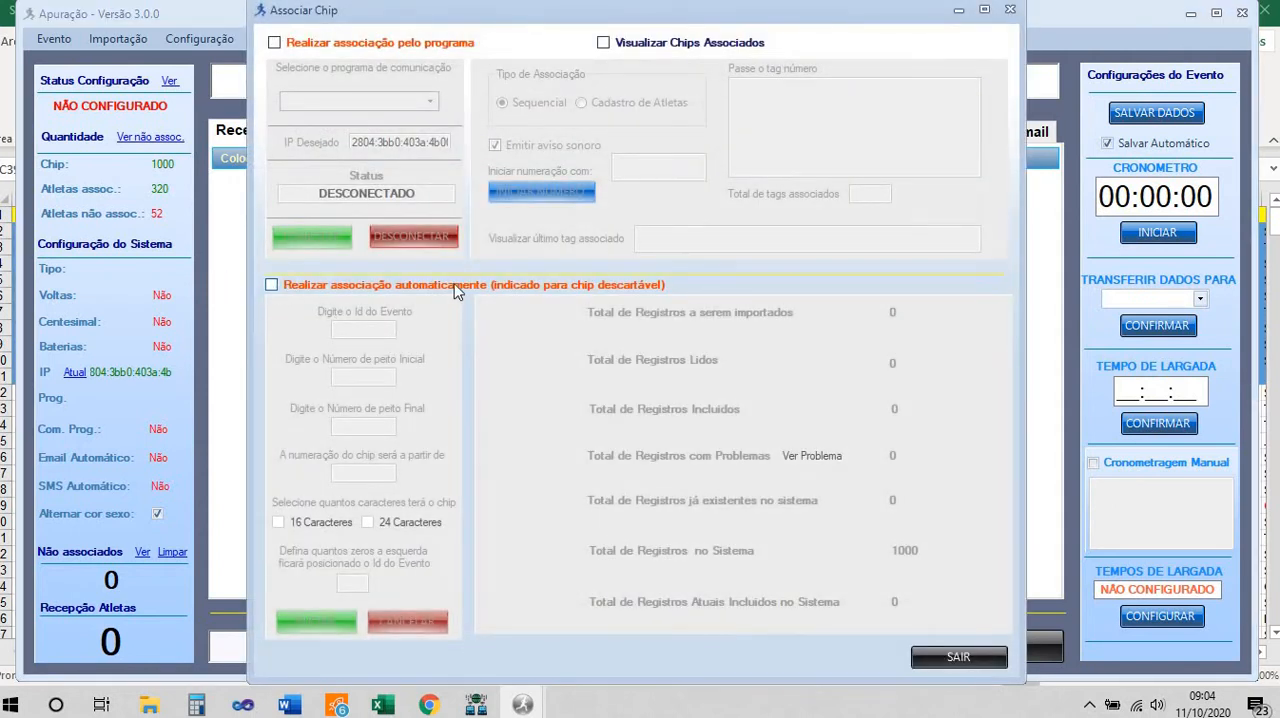
left_click(272, 285)
left_click(360, 328)
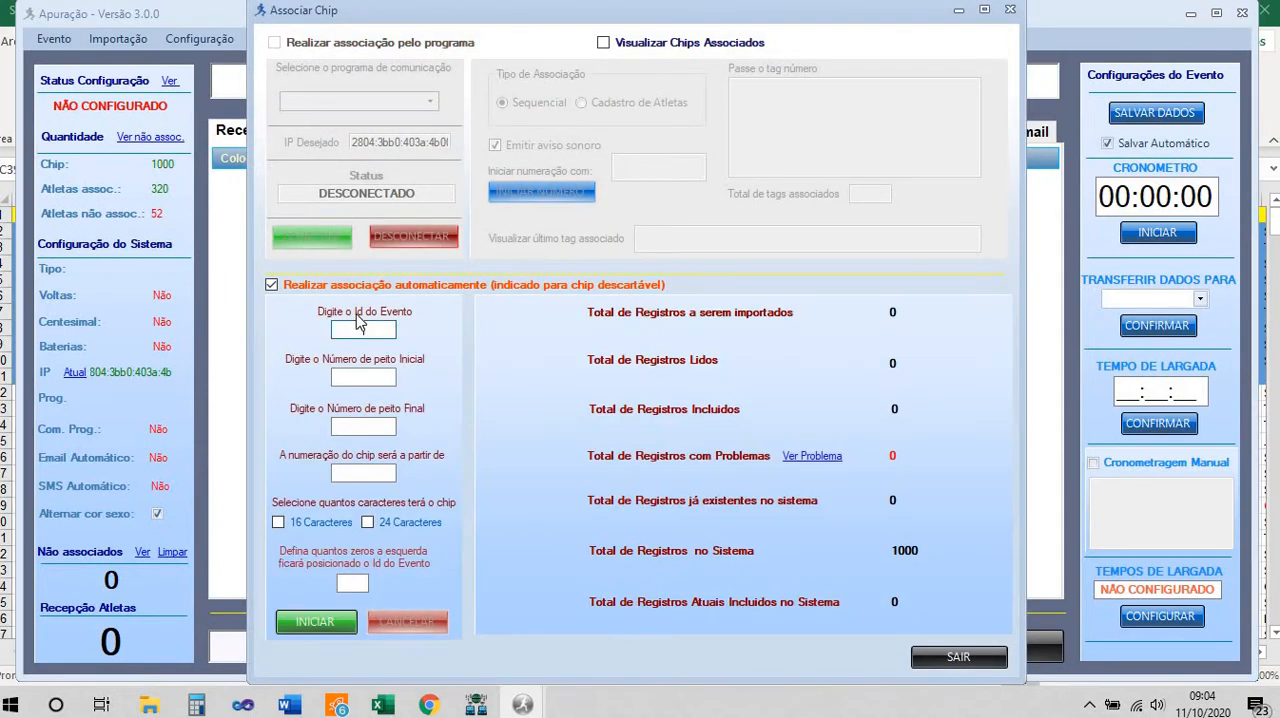
type("123")
left_click(376, 377)
type("500")
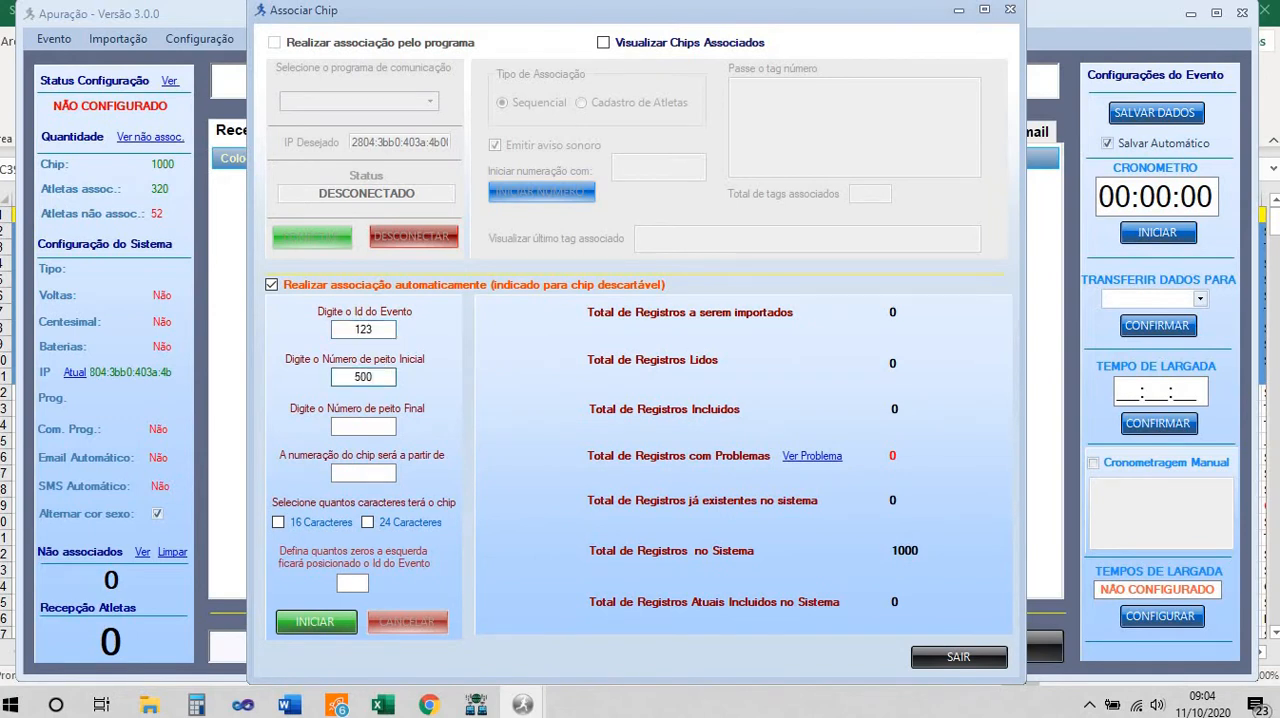
type("0")
left_click(372, 426)
type("5500")
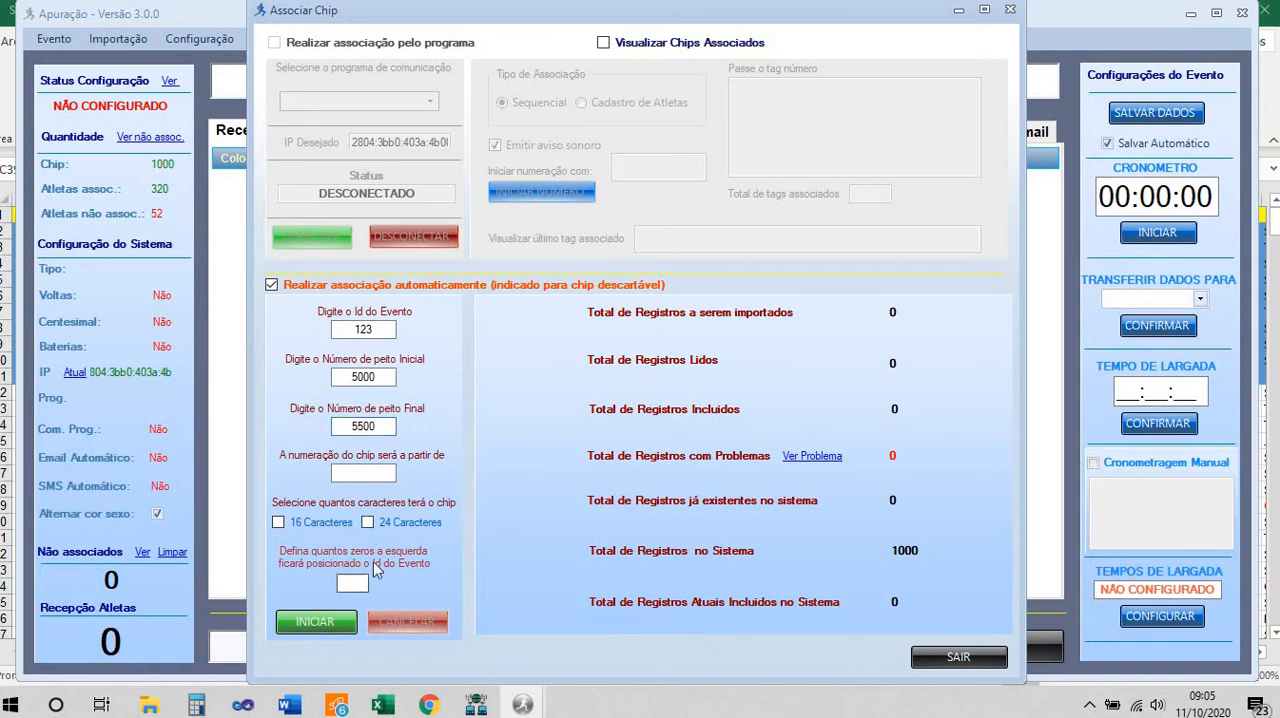
Use 24-character chips with 2 zeros before the event ID, run the automatic association, and close the chip association window
left_click(367, 522)
type("2")
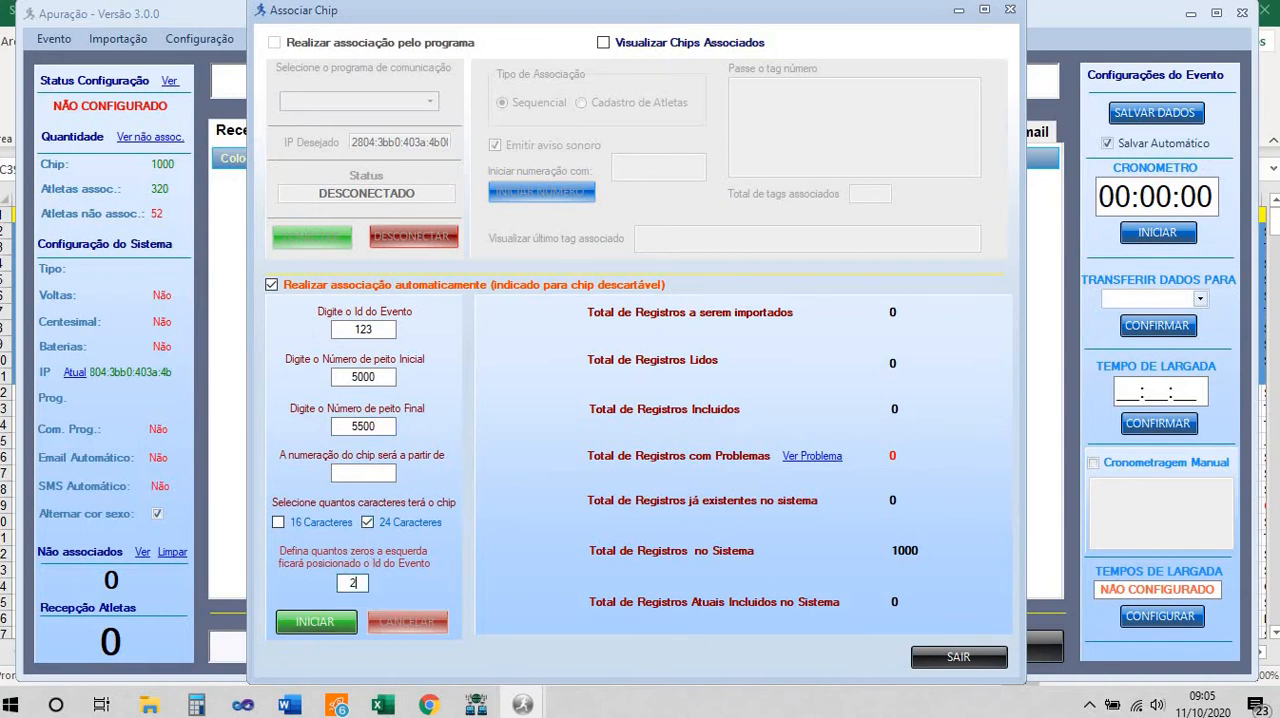
left_click(317, 621)
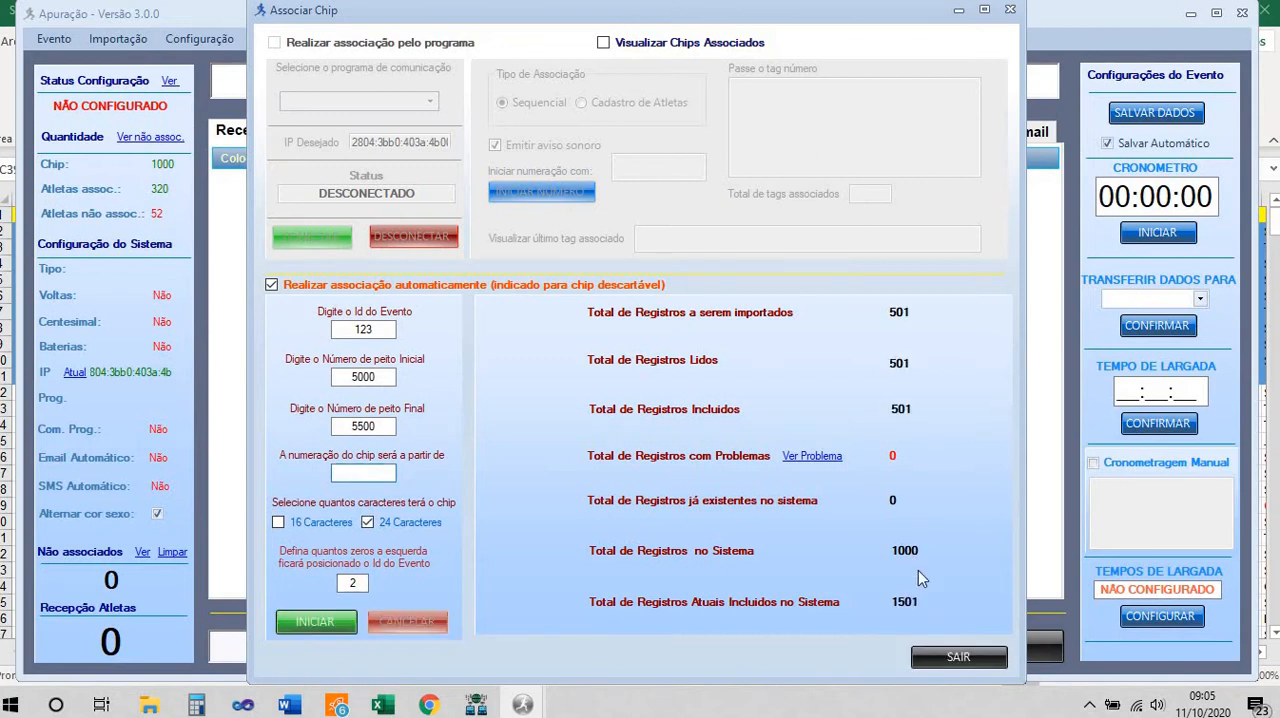
left_click(945, 660)
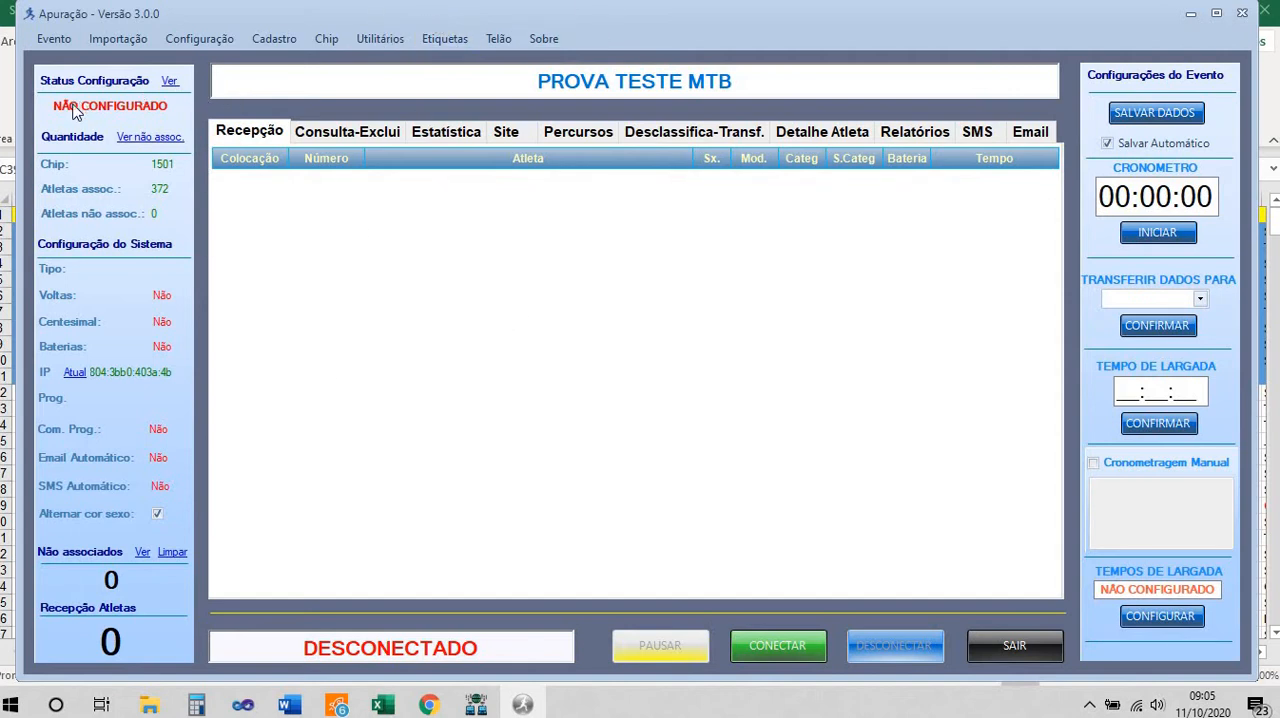
Check which system configuration items are still pending, and open the system configuration
left_click(168, 81)
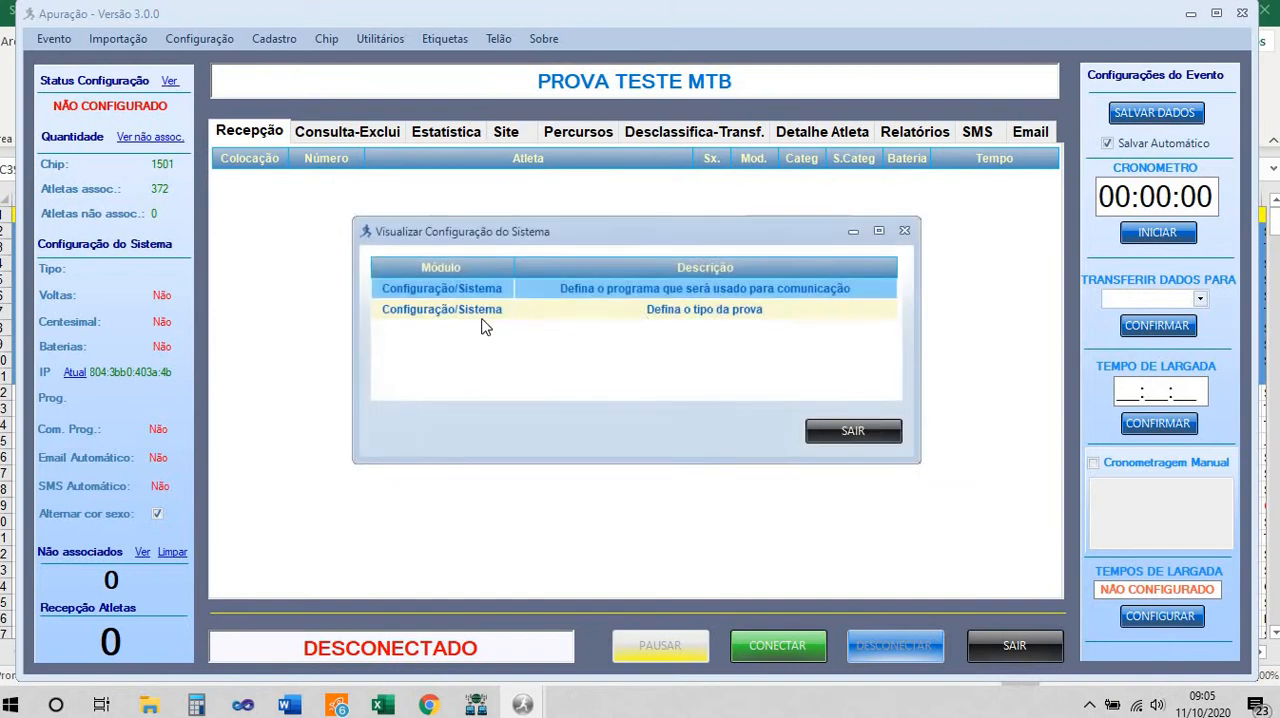
left_click(855, 433)
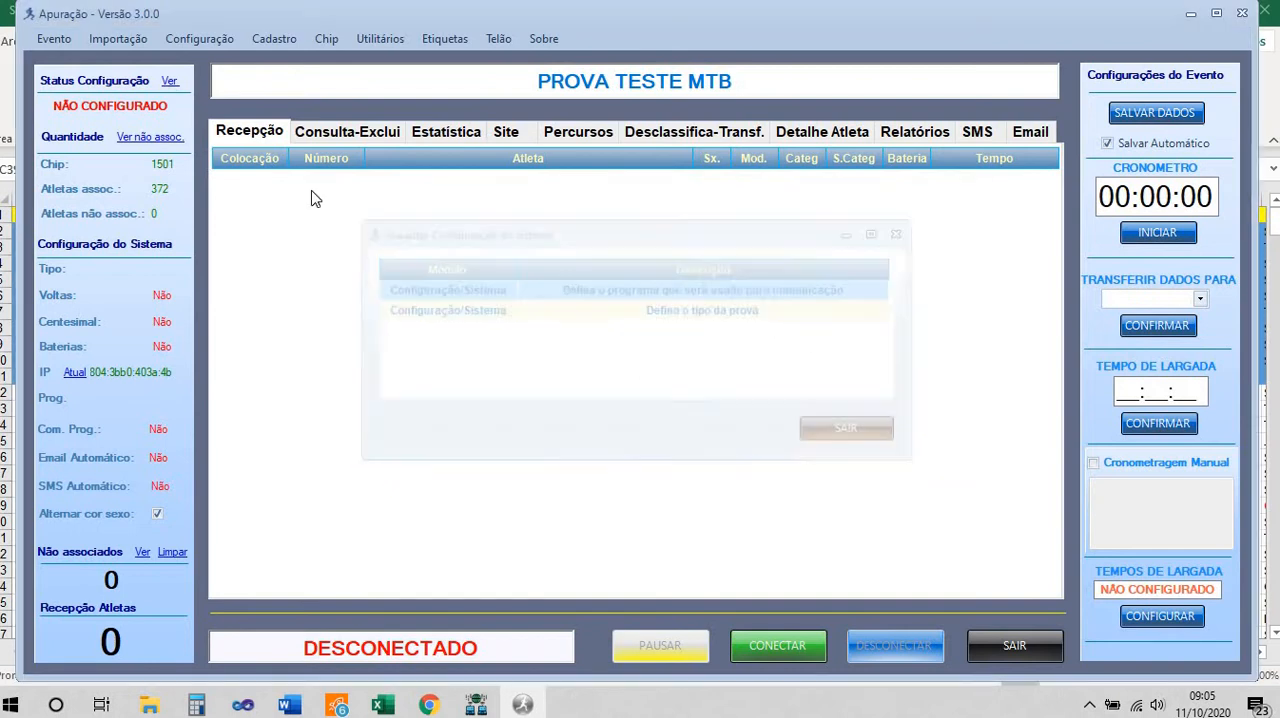
left_click(213, 43)
left_click(213, 59)
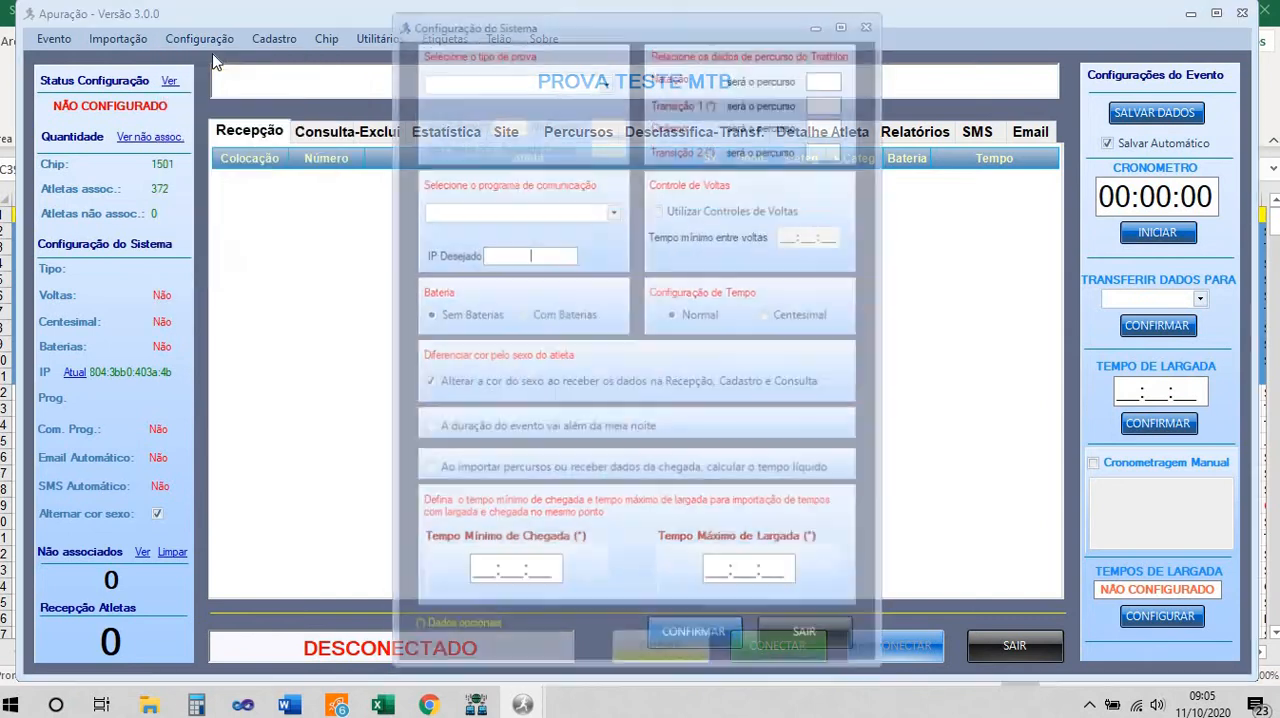
Set the race type to Mountain Bike
left_click(607, 79)
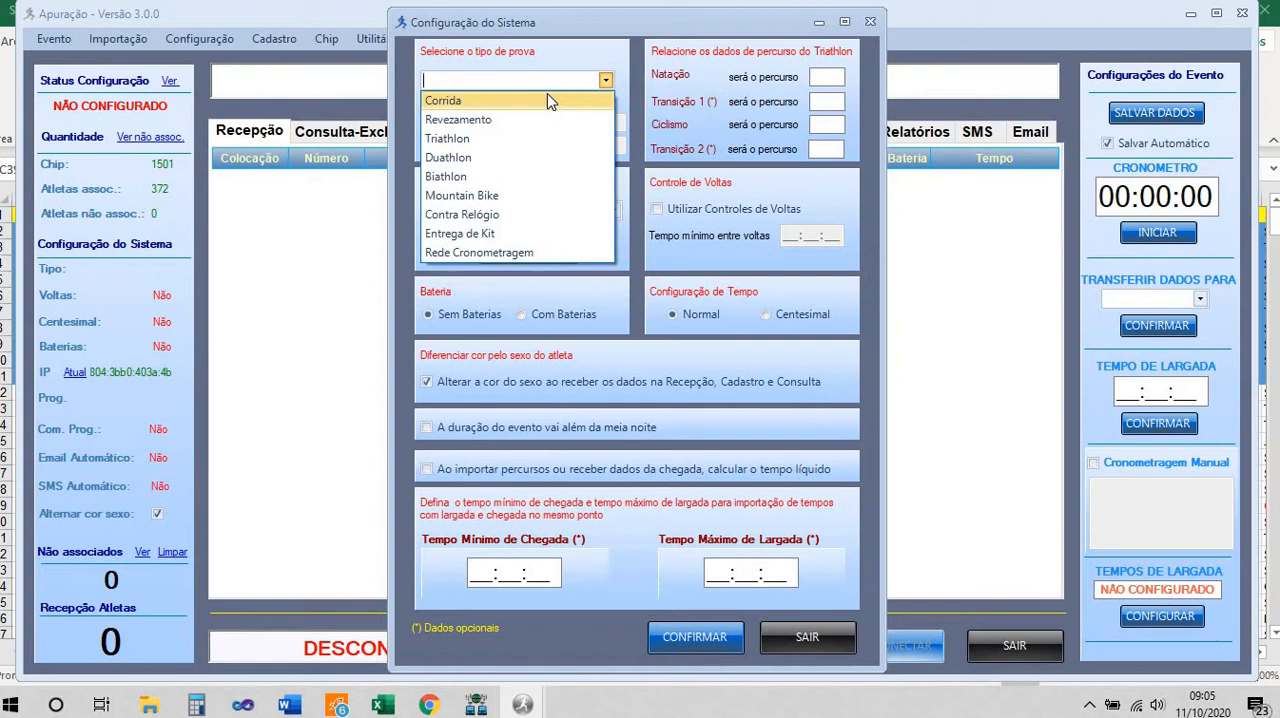
left_click(491, 200)
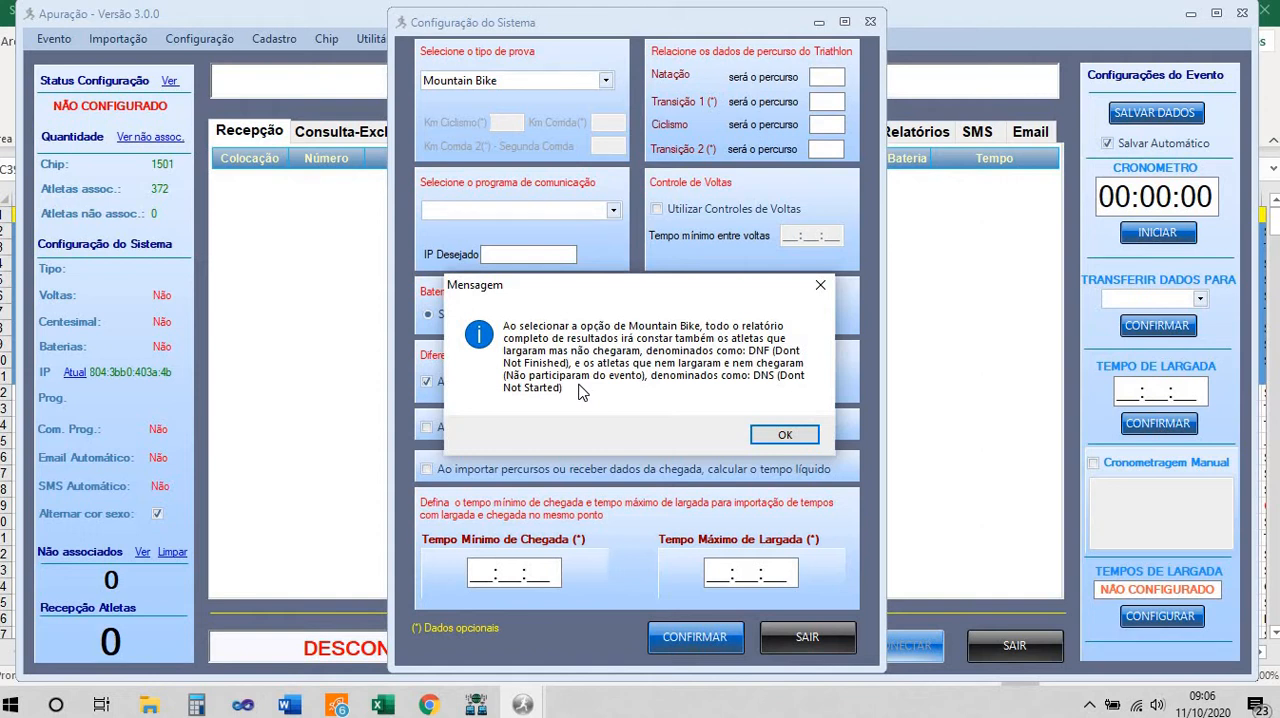
left_click(790, 436)
Set the race type to Corrida and the communication program to Tag Recepção, and confirm the system configuration
left_click(607, 80)
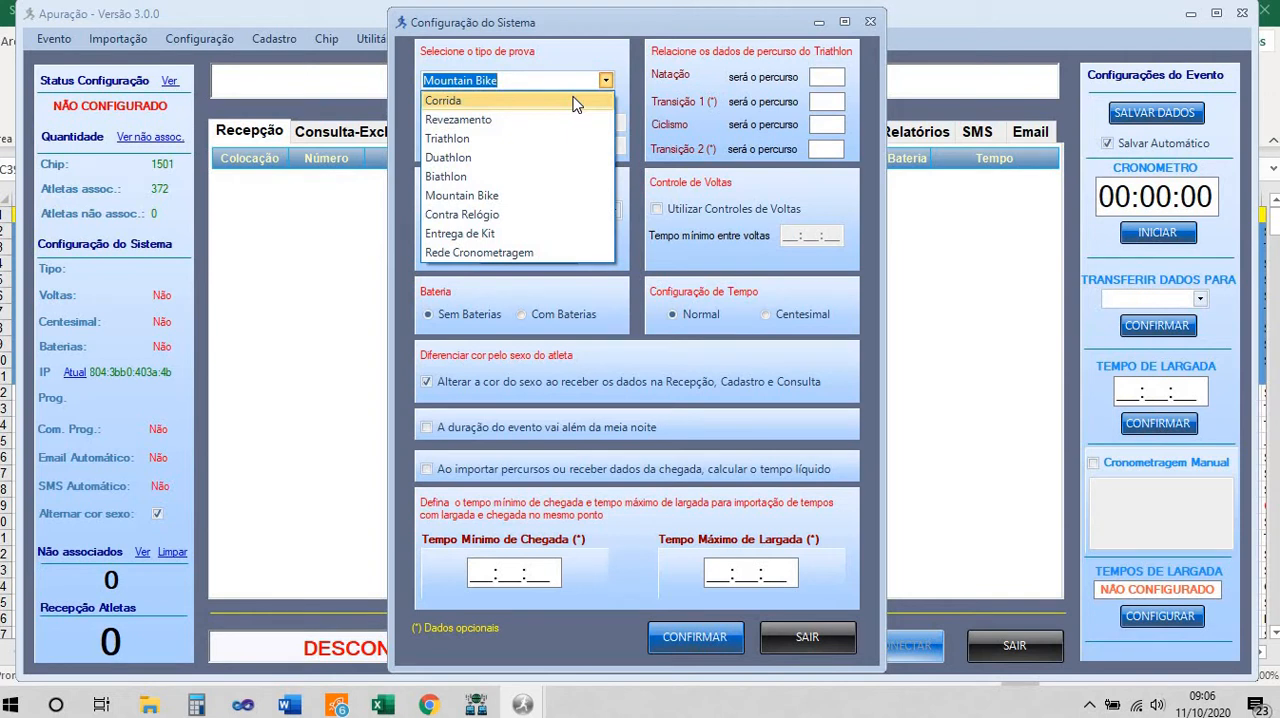
left_click(576, 101)
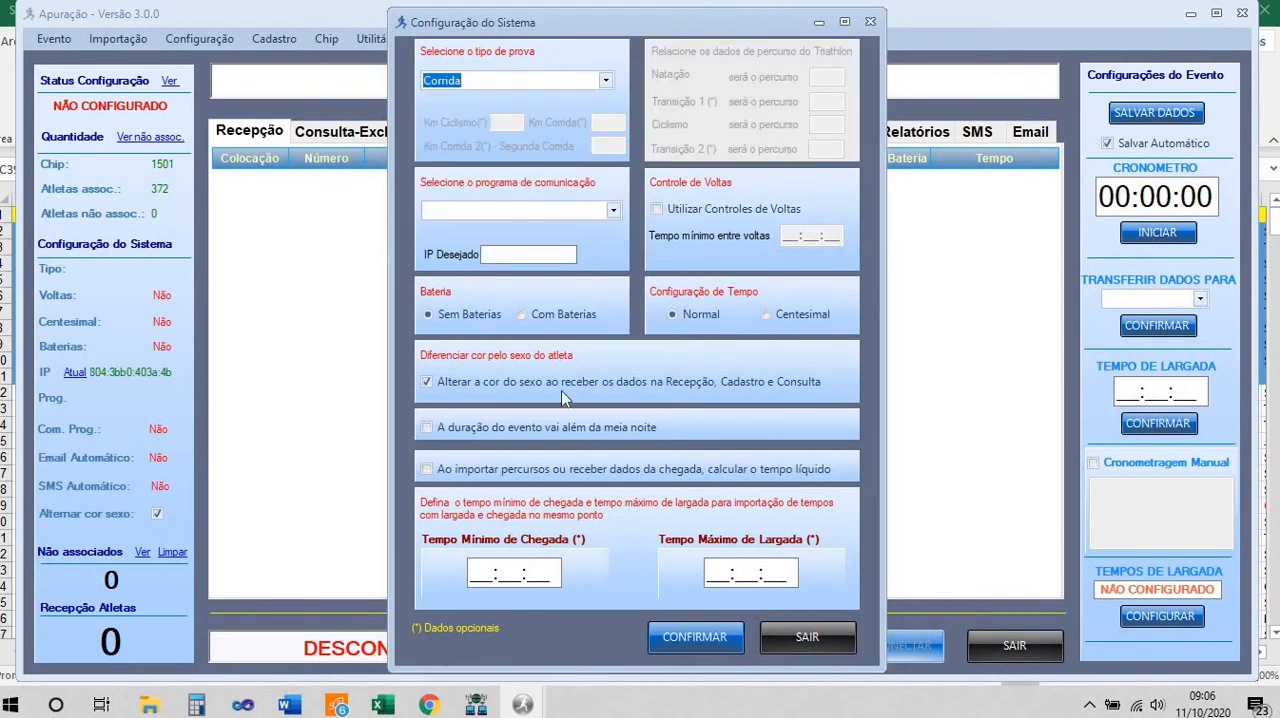
left_click(614, 213)
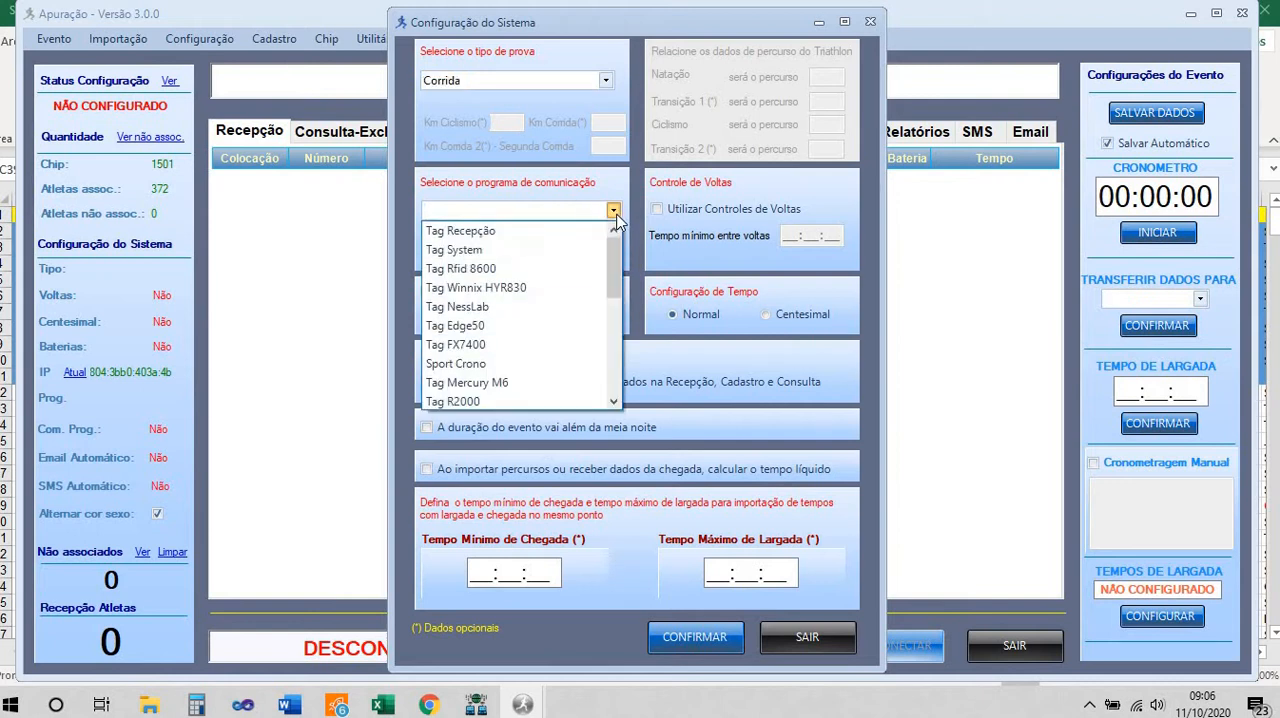
scroll(600, 340, "down", 2)
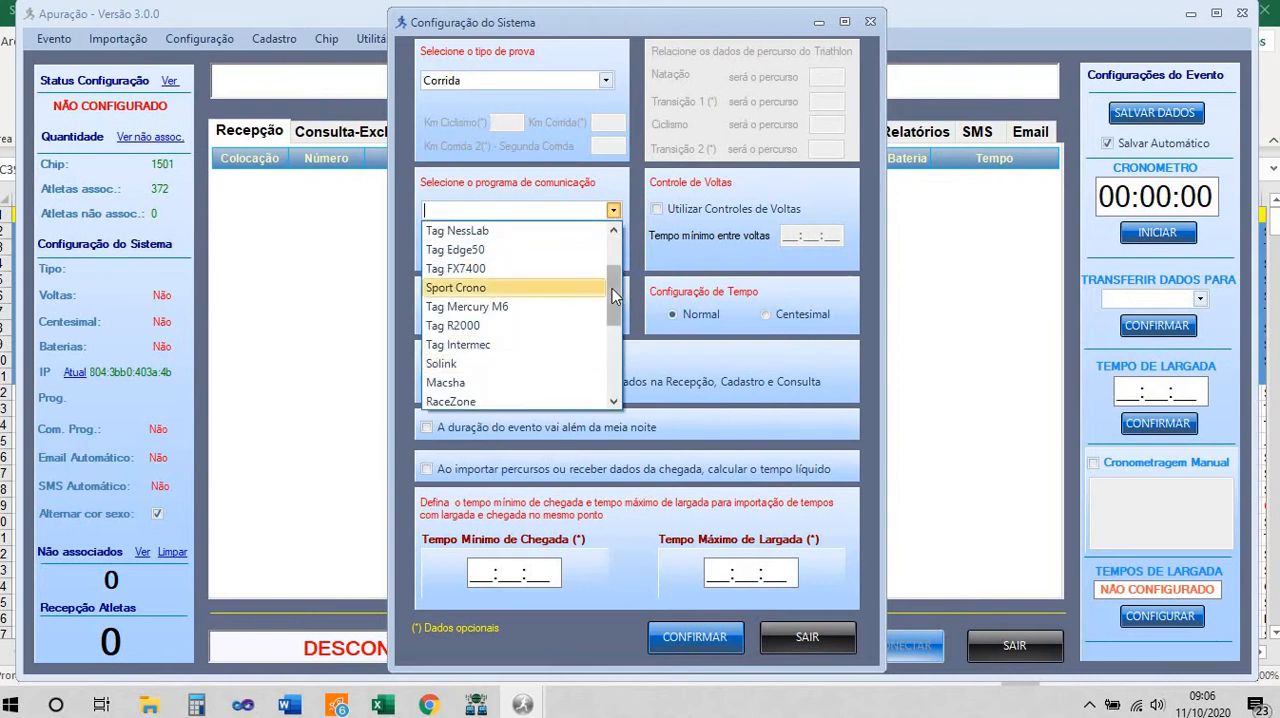
left_click_drag(612, 288, 608, 240)
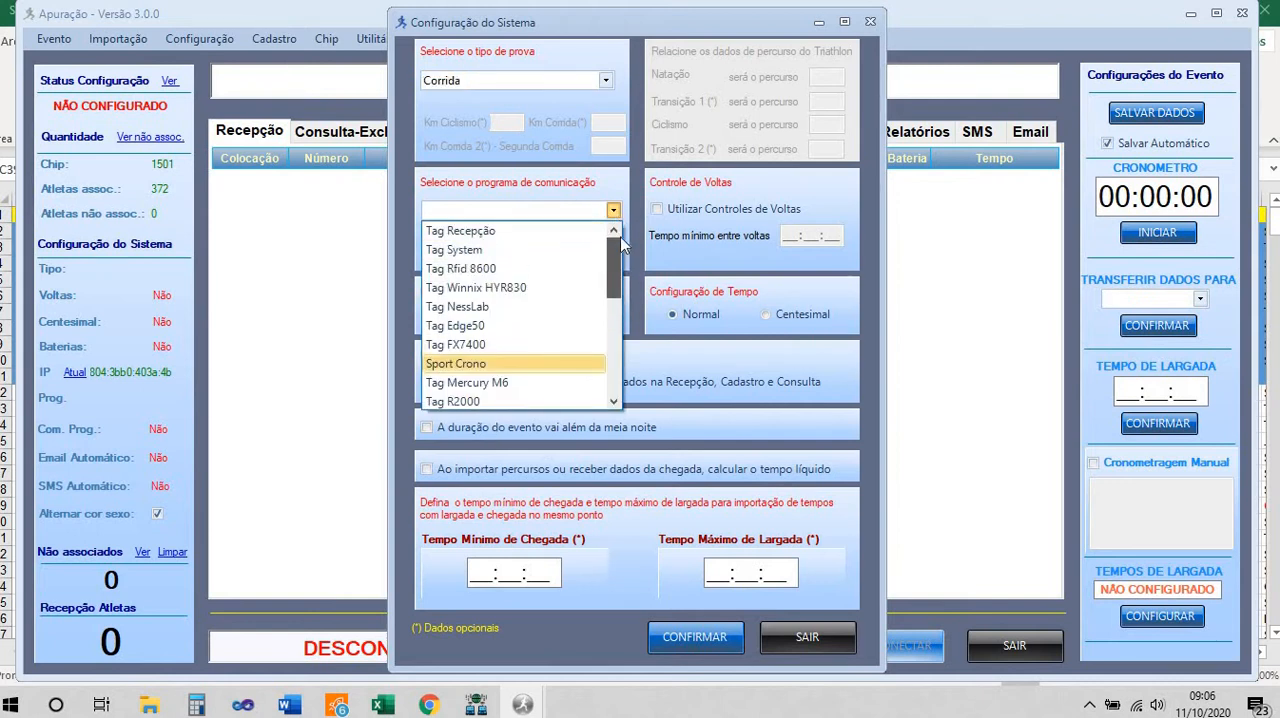
left_click(556, 232)
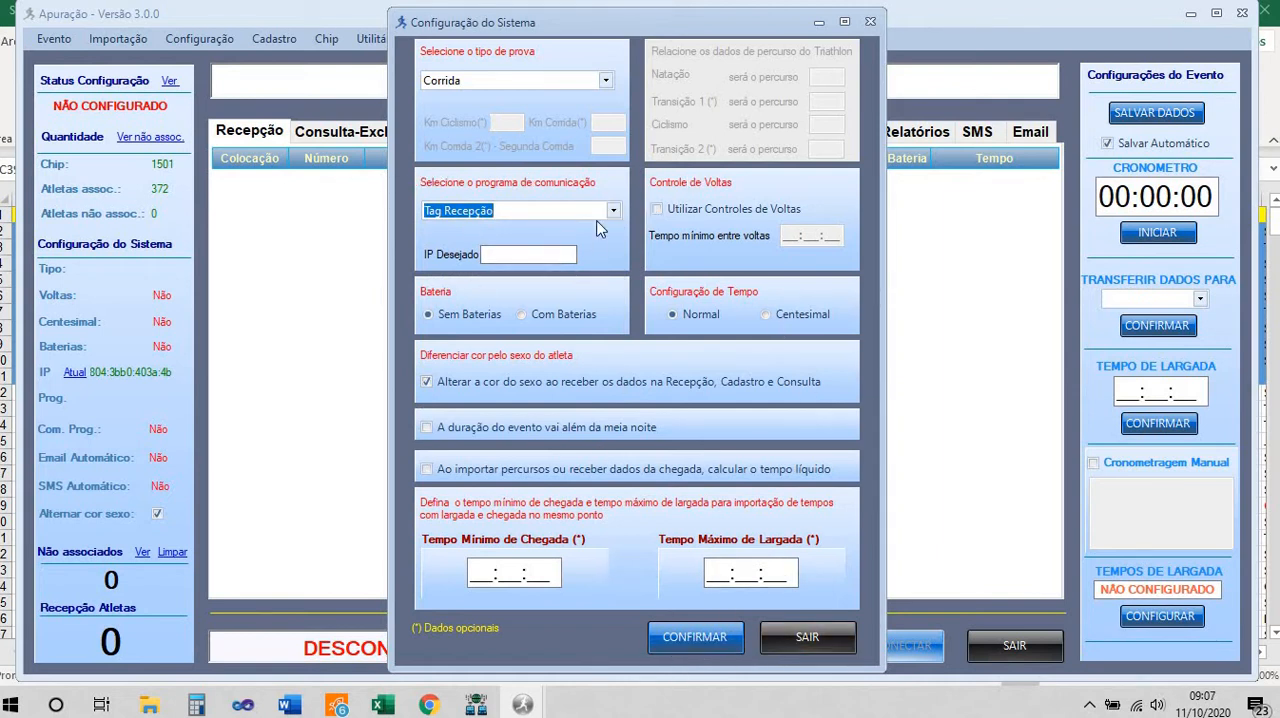
left_click(723, 638)
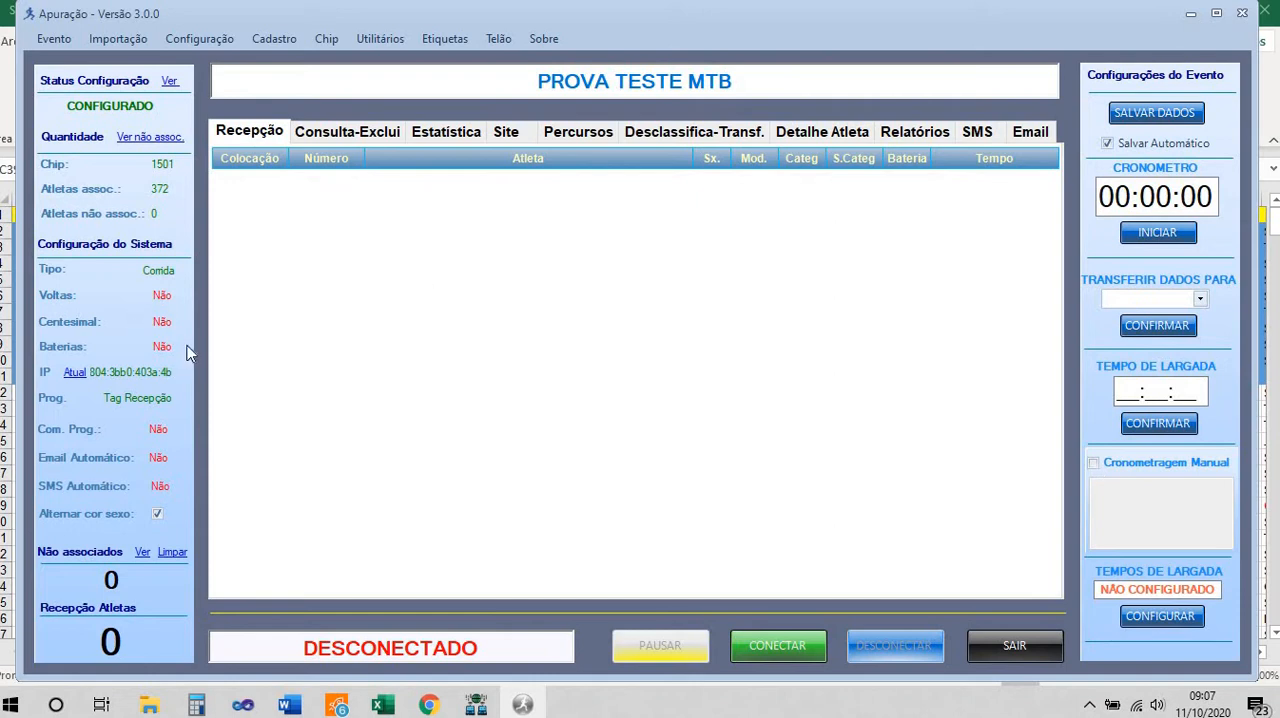
Switch to Tag FX7400 to check the reader connection and transmission IP, and return to the Apuração window
left_click(476, 705)
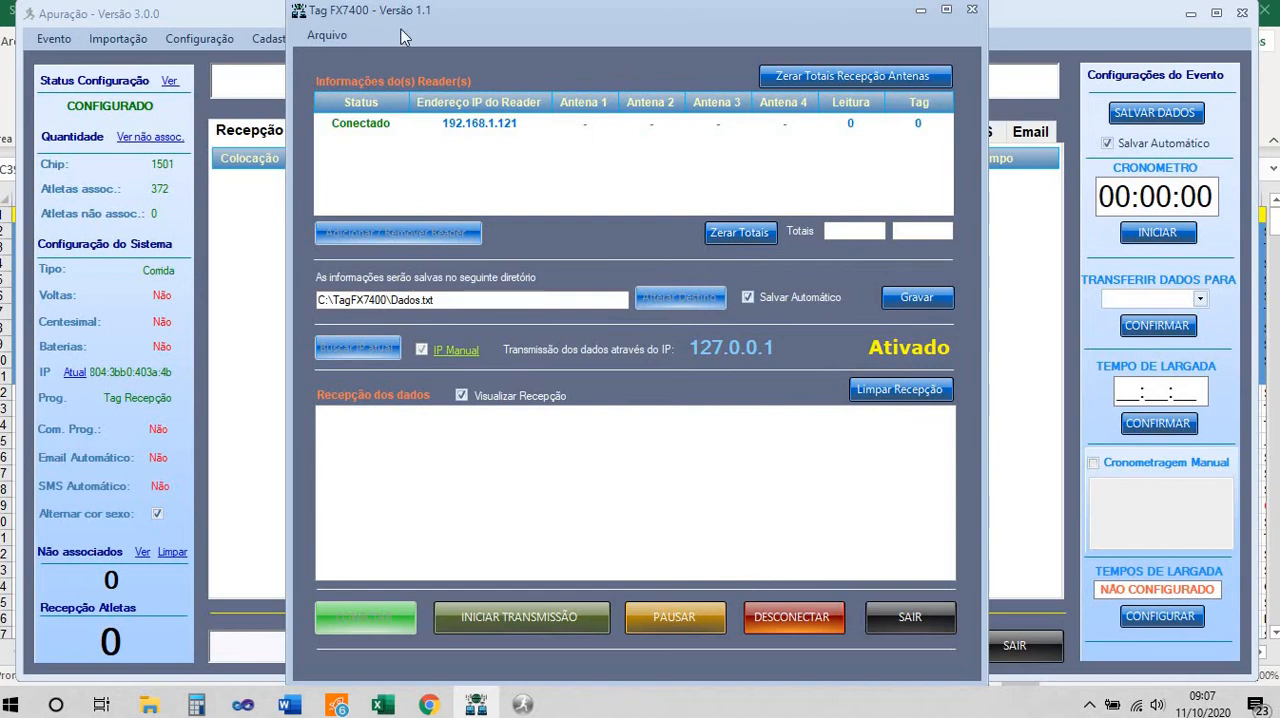
left_click(247, 233)
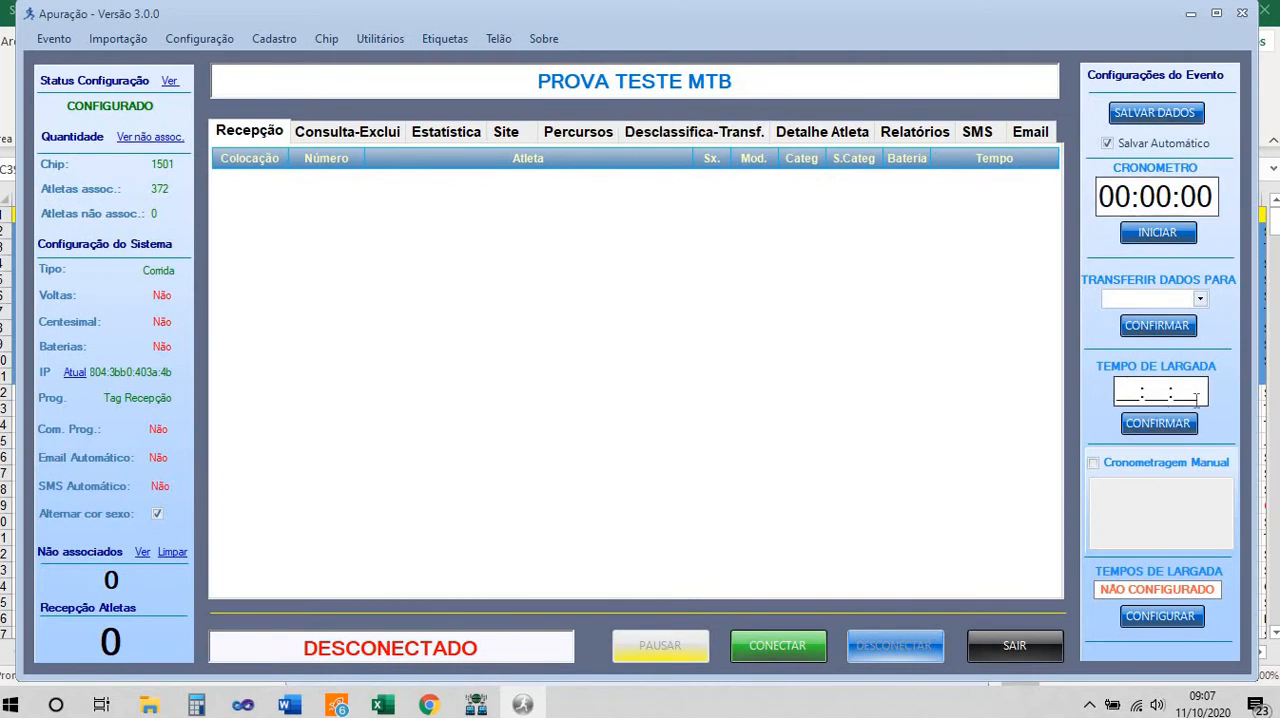
Review the registered race modalities and their distances, and set the event's start time to 08:00:00
left_click(1130, 388)
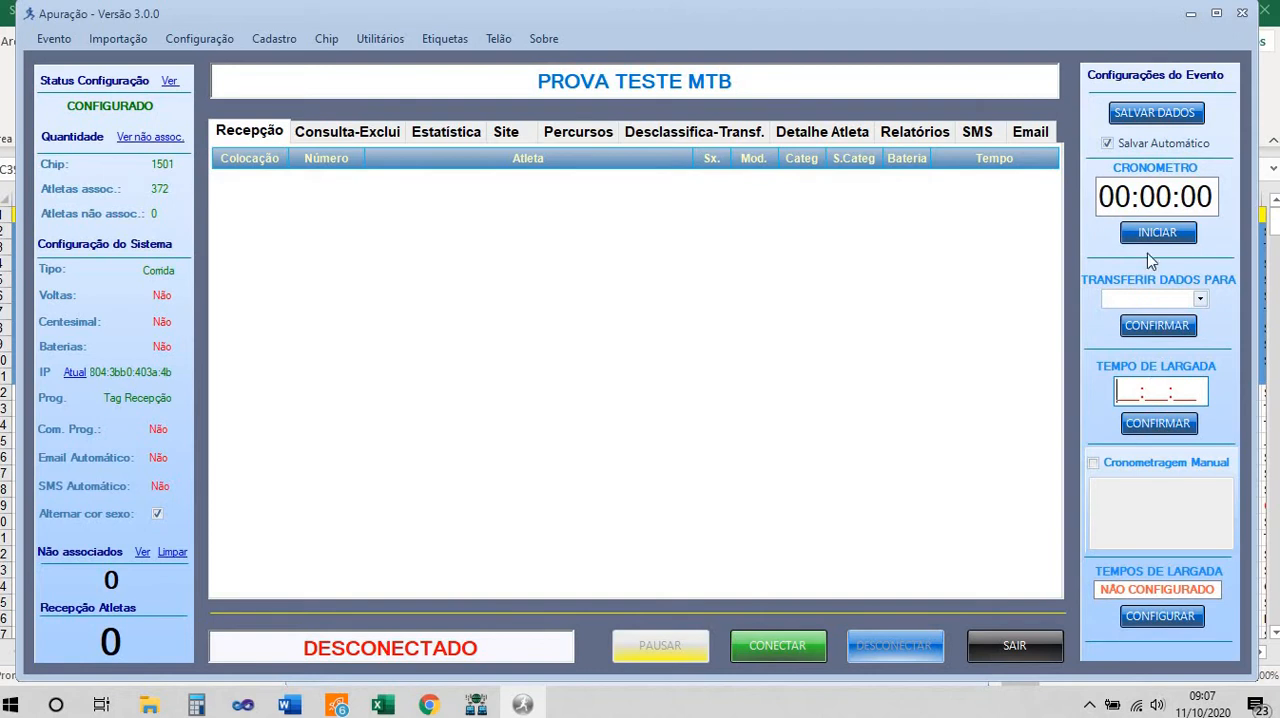
left_click(330, 37)
left_click(700, 310)
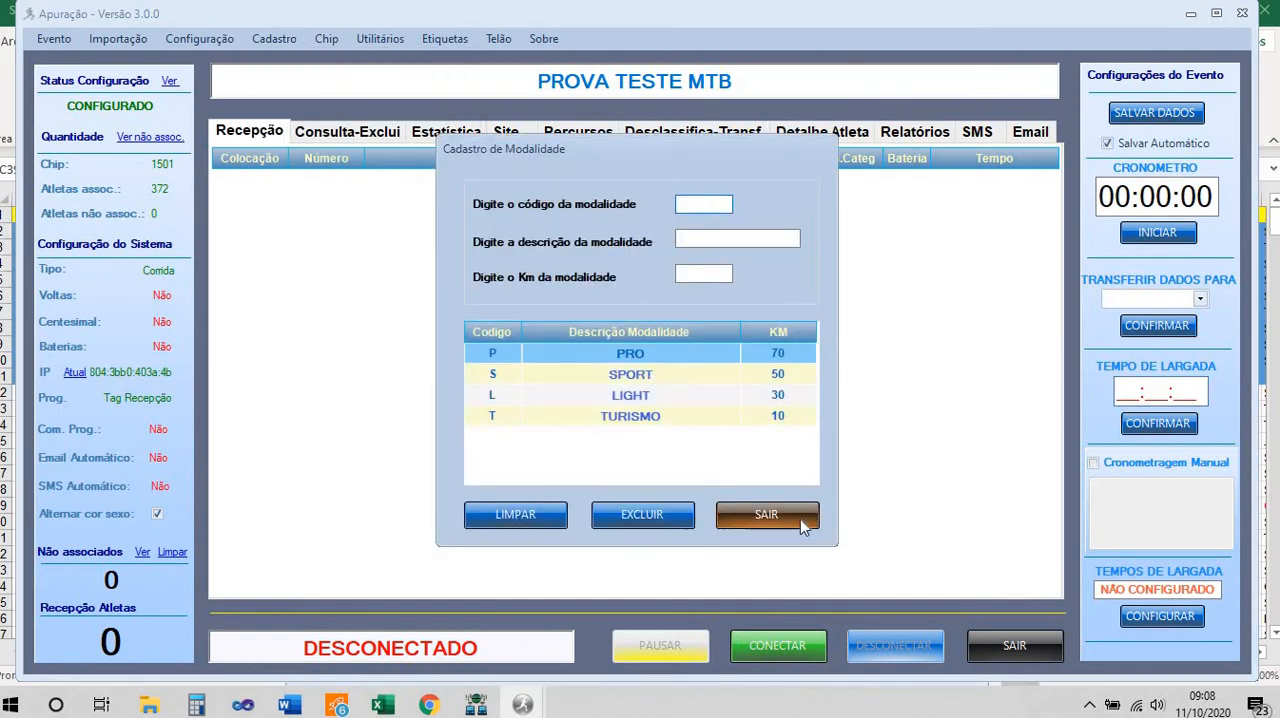
left_click(781, 519)
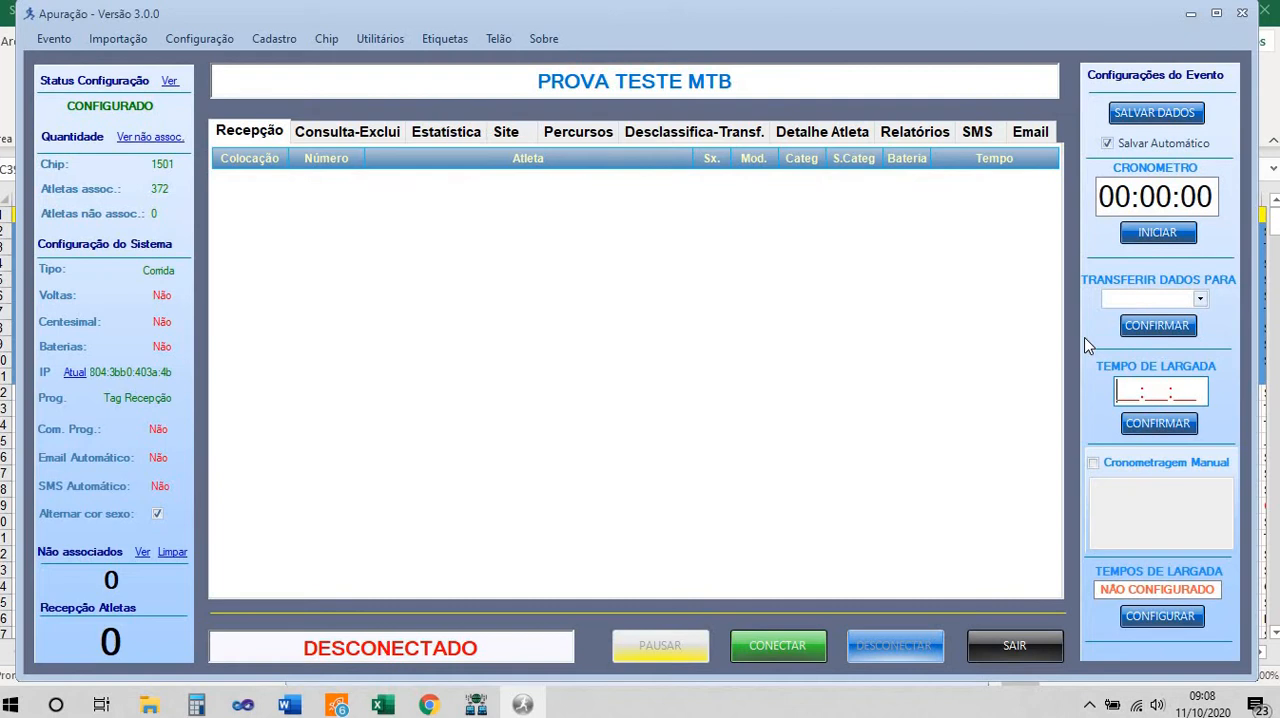
type("080000")
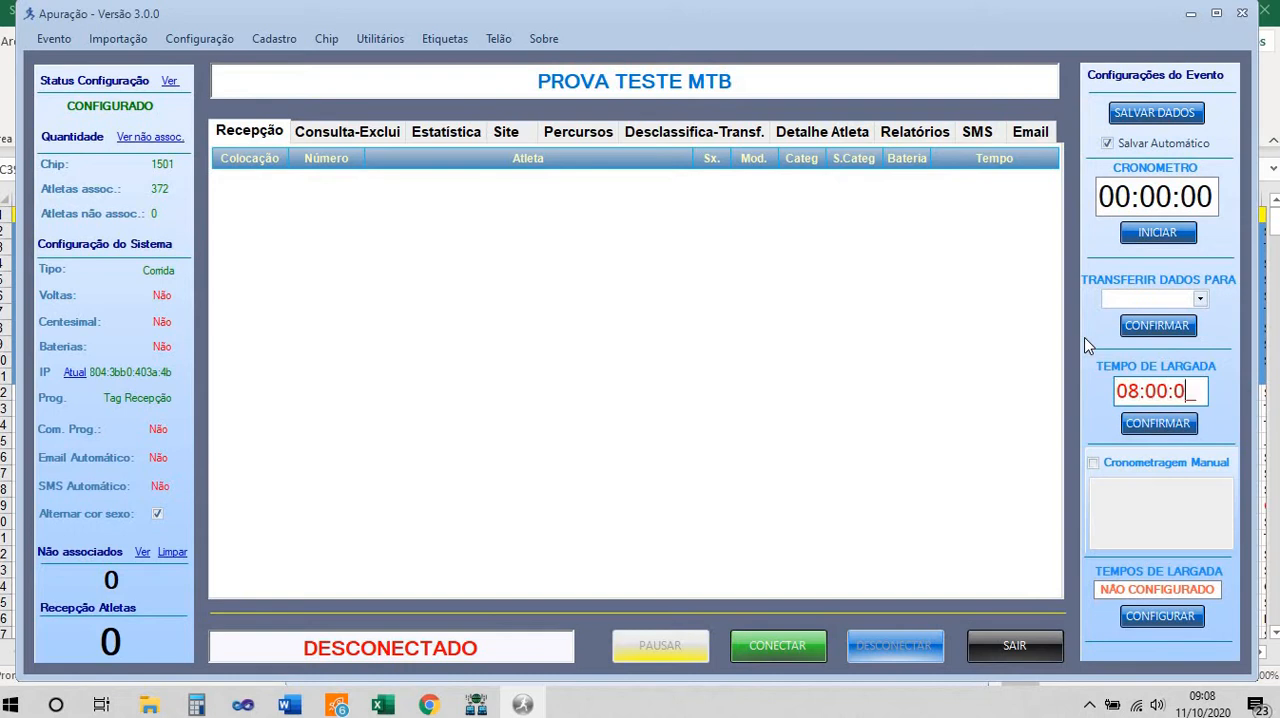
left_click(1153, 426)
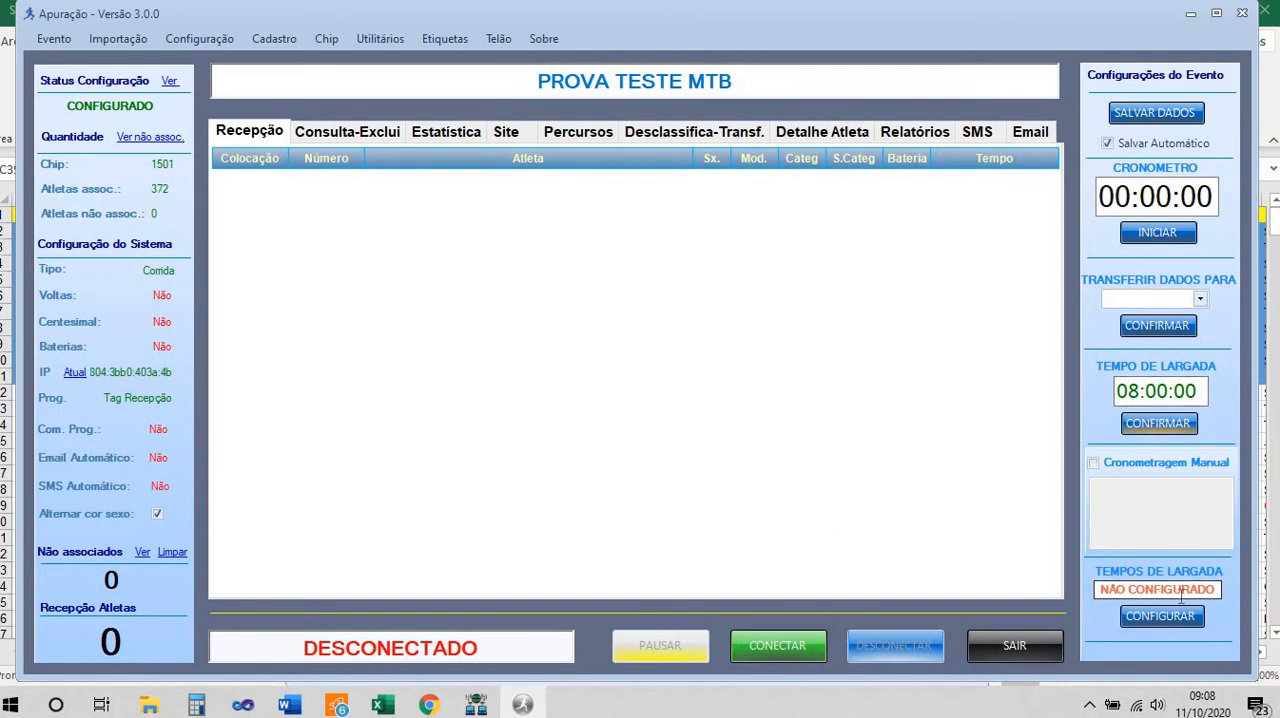
Configure a start time deduction of 00:30:00 for male and female athletes of the SPORT modality
left_click(1160, 616)
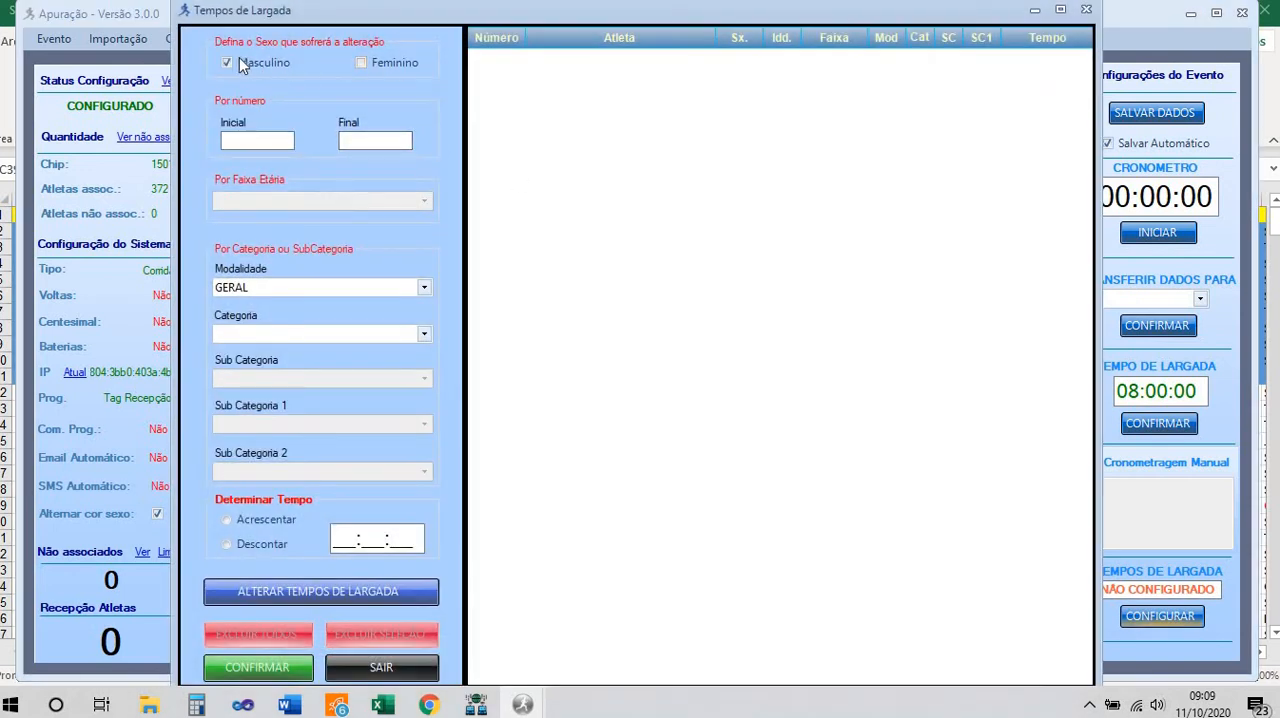
left_click(387, 66)
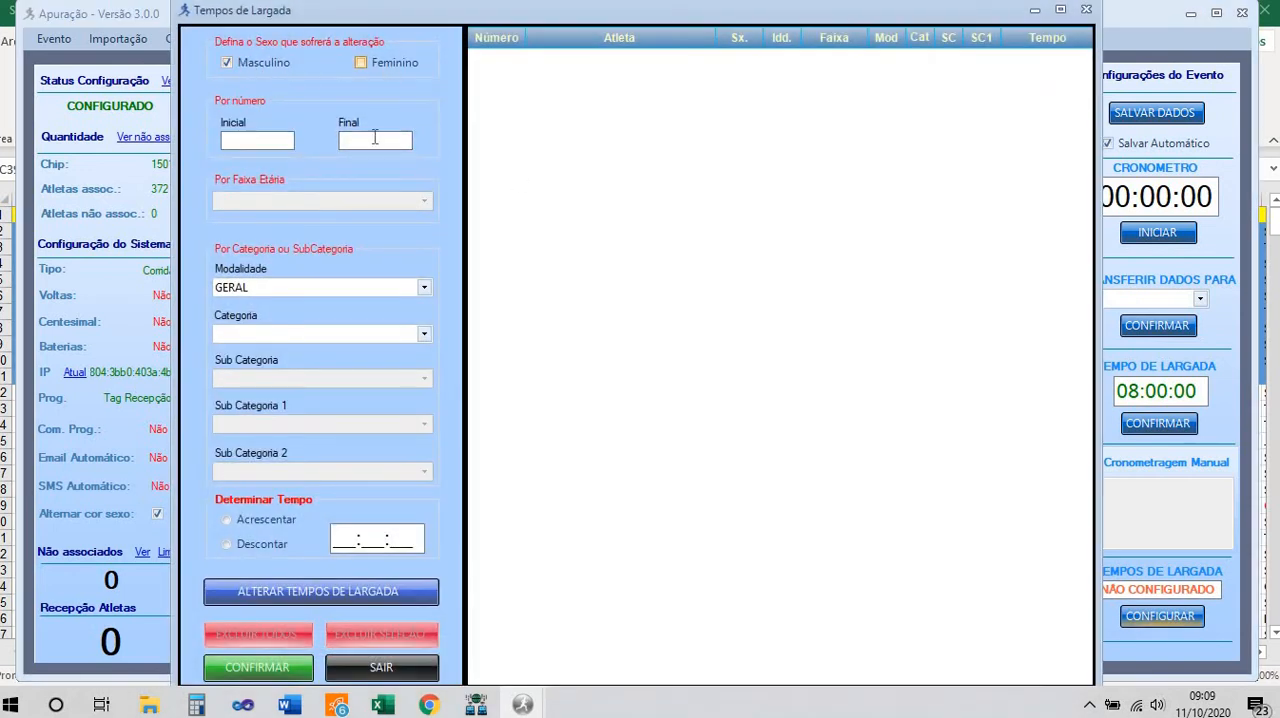
left_click(424, 287)
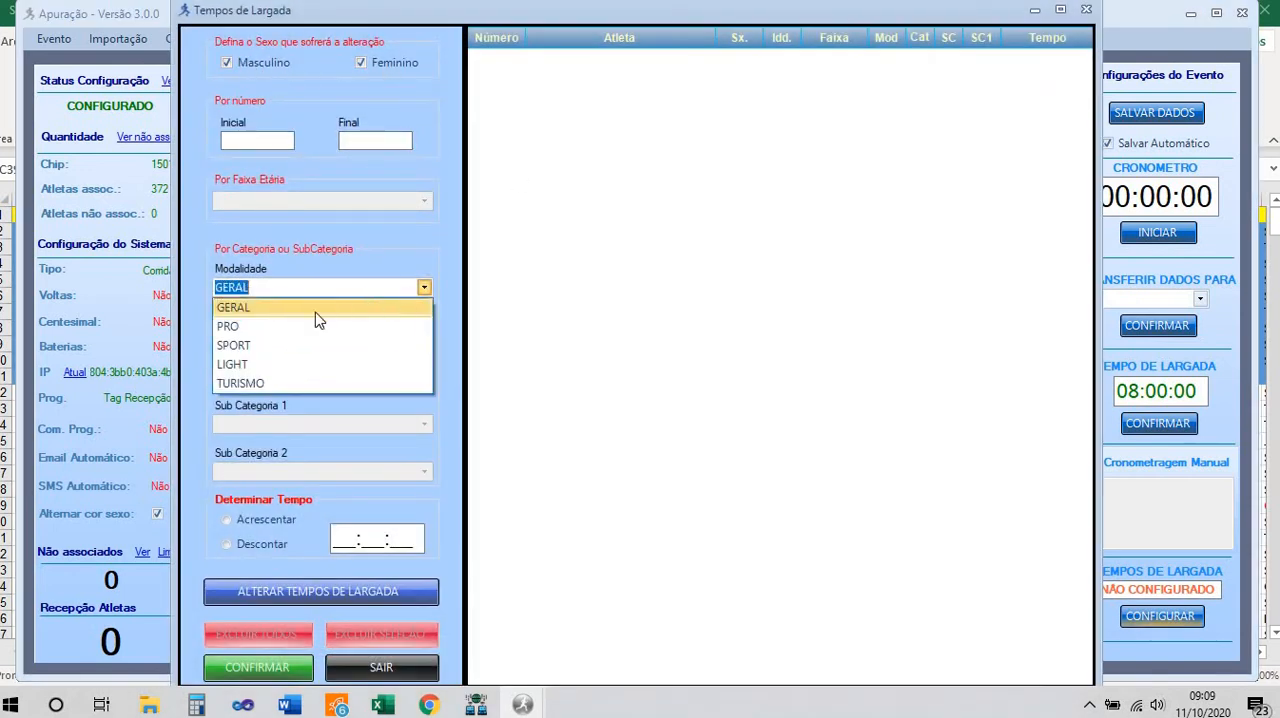
left_click(239, 346)
left_click(228, 546)
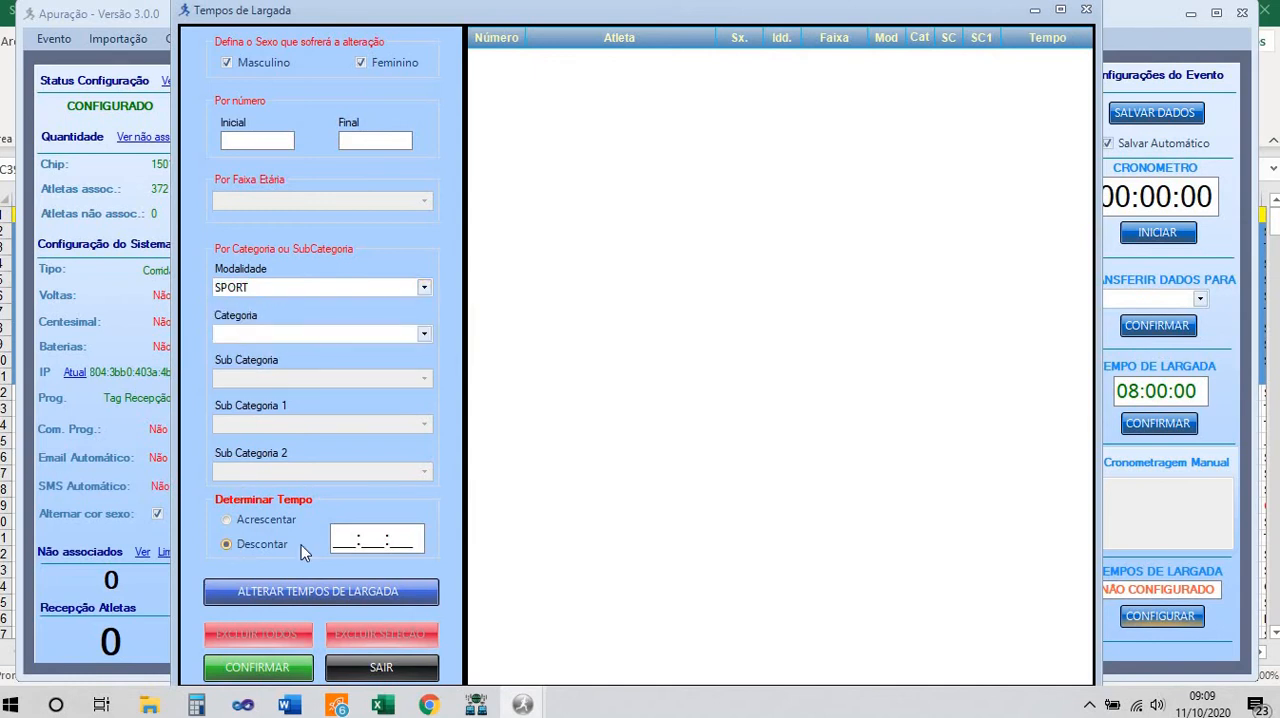
left_click(338, 541)
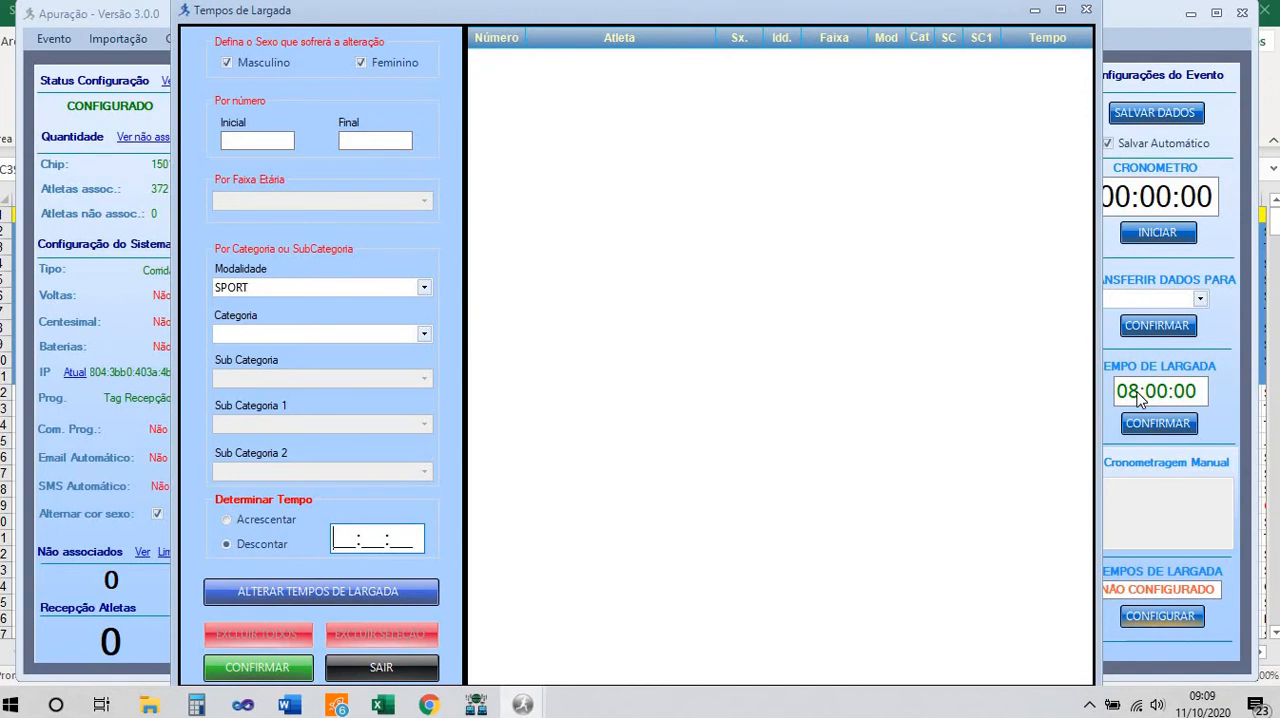
type("003000")
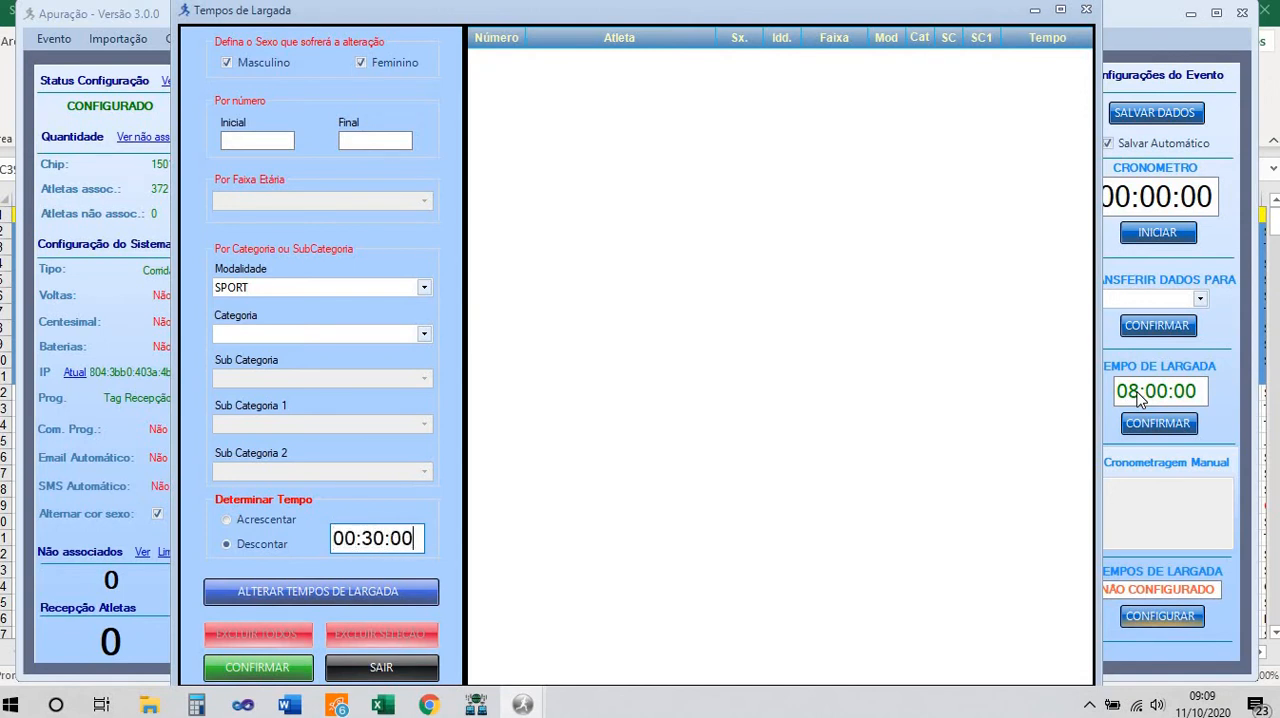
left_click(258, 667)
left_click(712, 411)
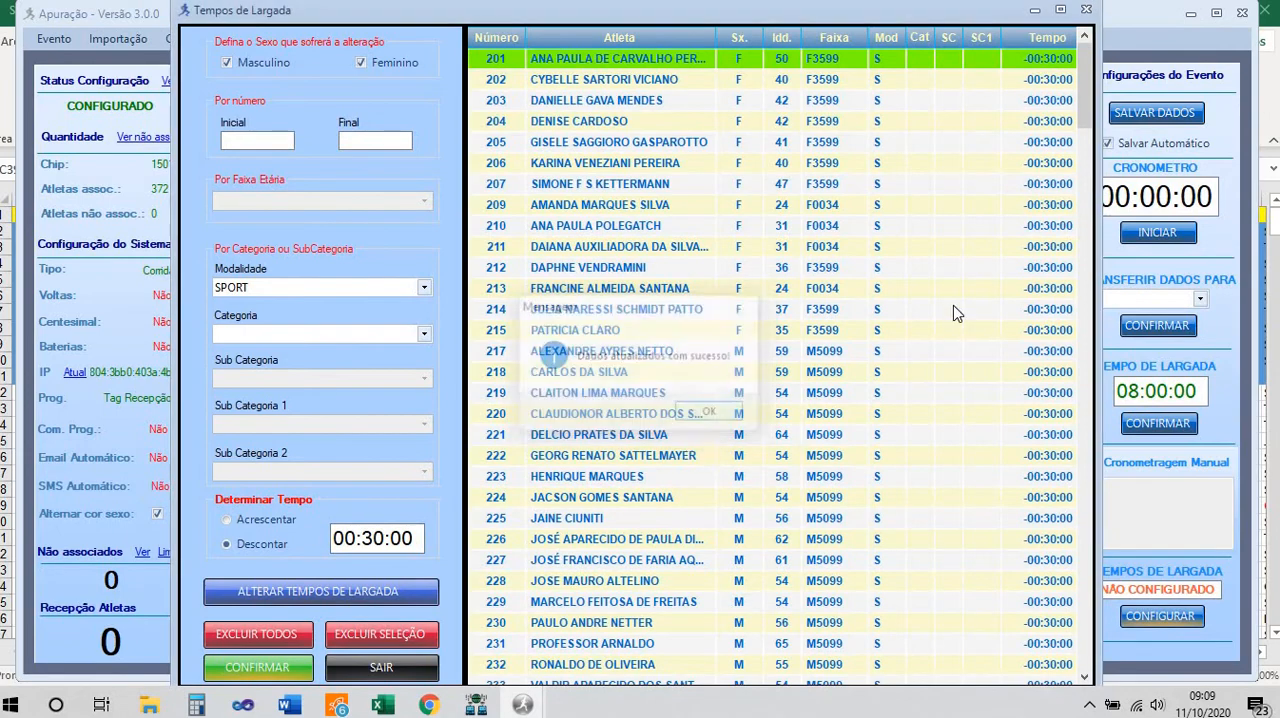
Examine the list of SPORT athletes to check the start time adjustment applied to each bib number
scroll(1035, 250, "down", 15)
scroll(1030, 280, "up", 10)
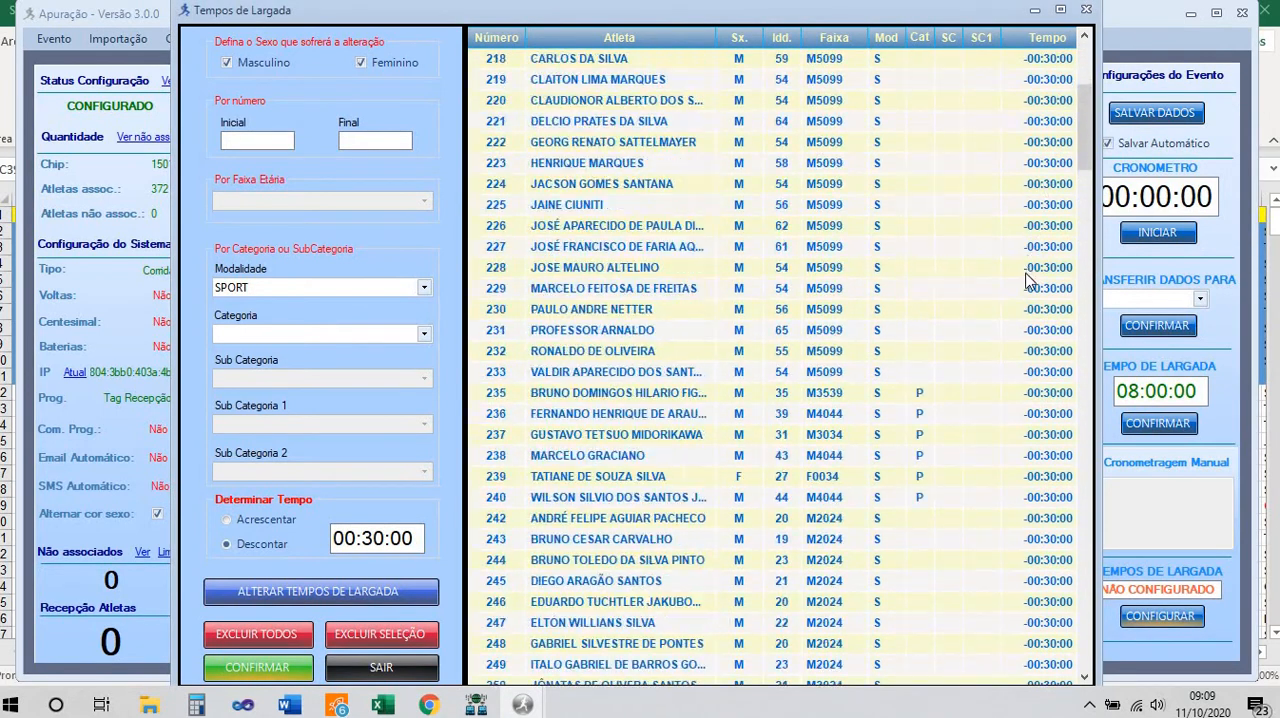
scroll(1030, 280, "down", 20)
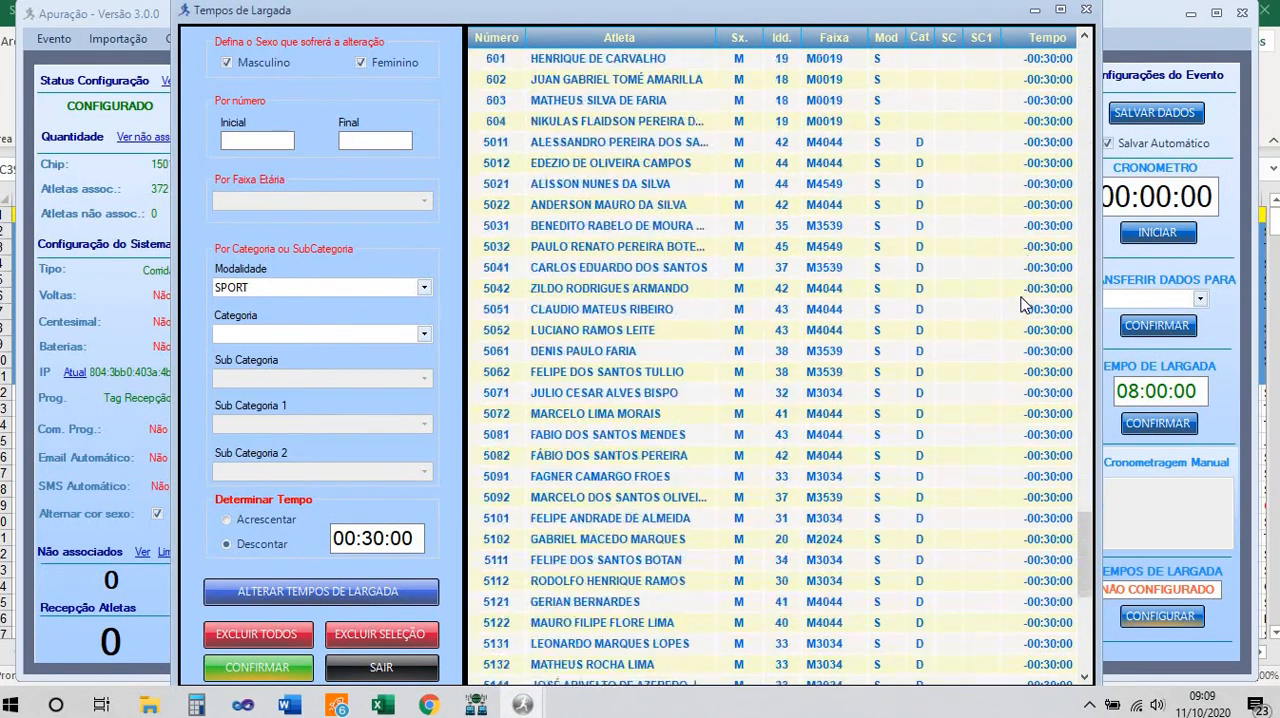
Apply a start time deduction of 00:40:00 to male and female athletes of the LIGHT modality and check the athlete list
scroll(1025, 305, "down", 3)
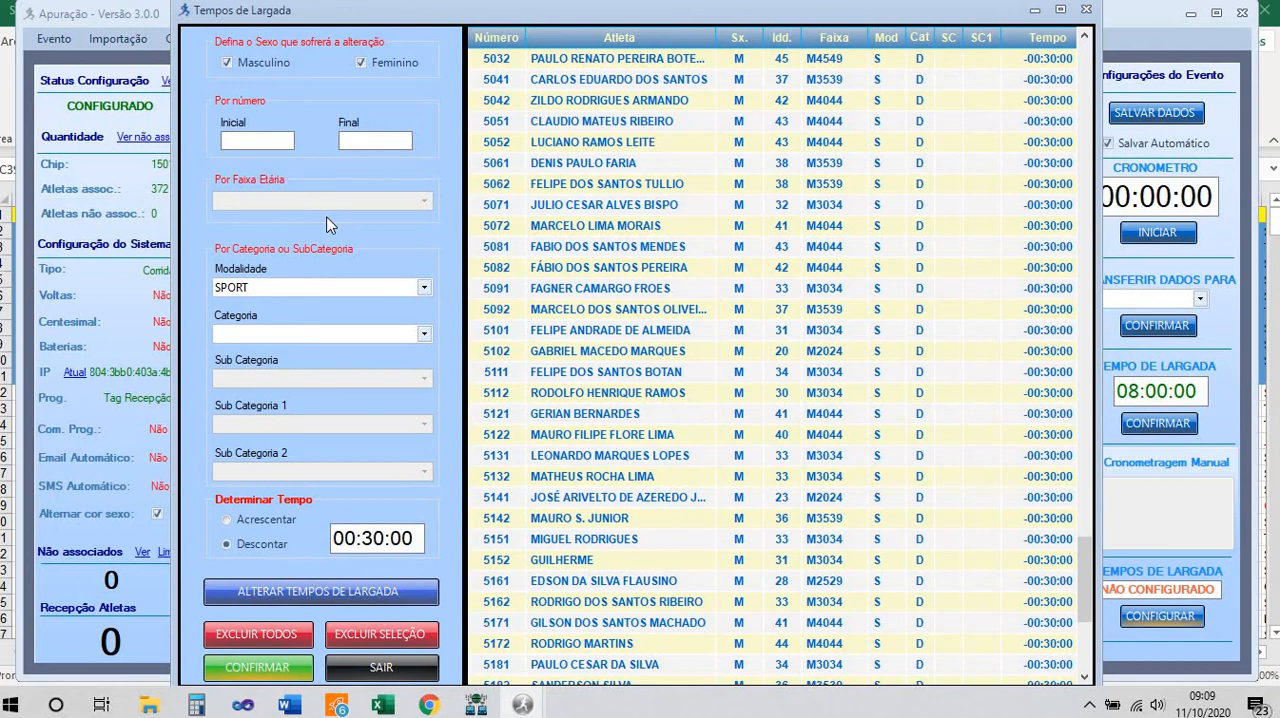
left_click(424, 287)
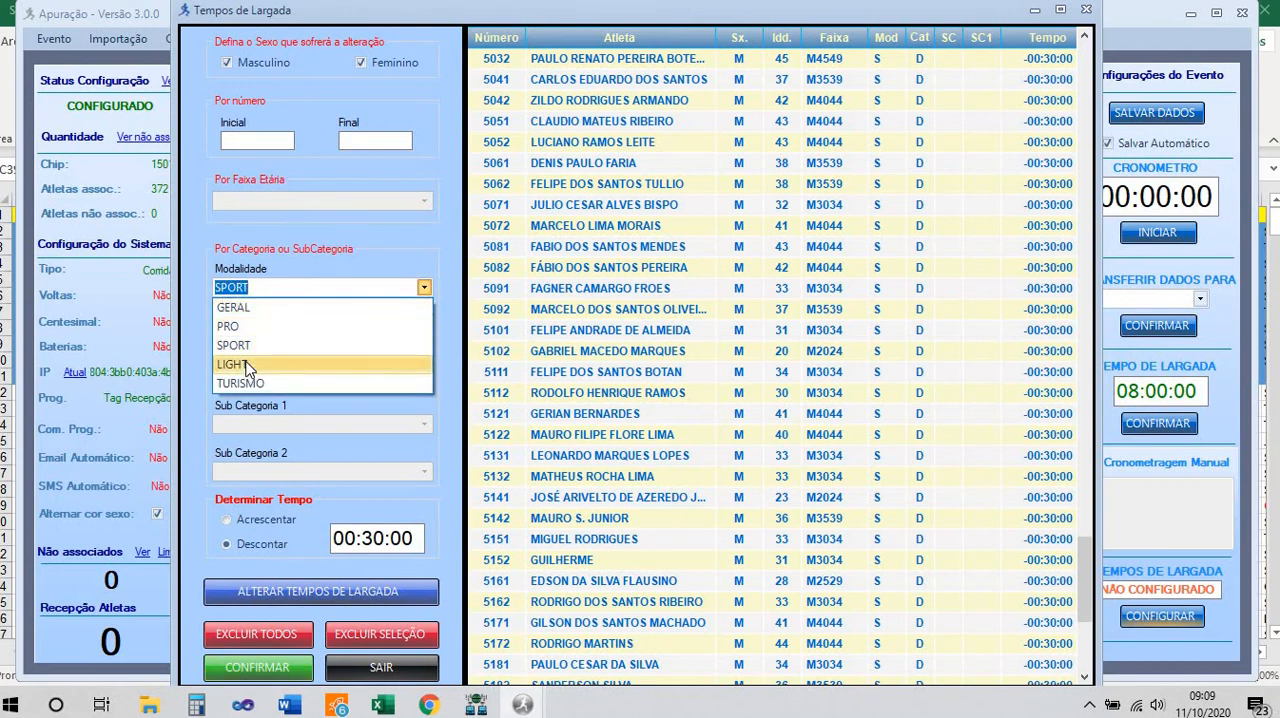
left_click(246, 364)
left_click(384, 540)
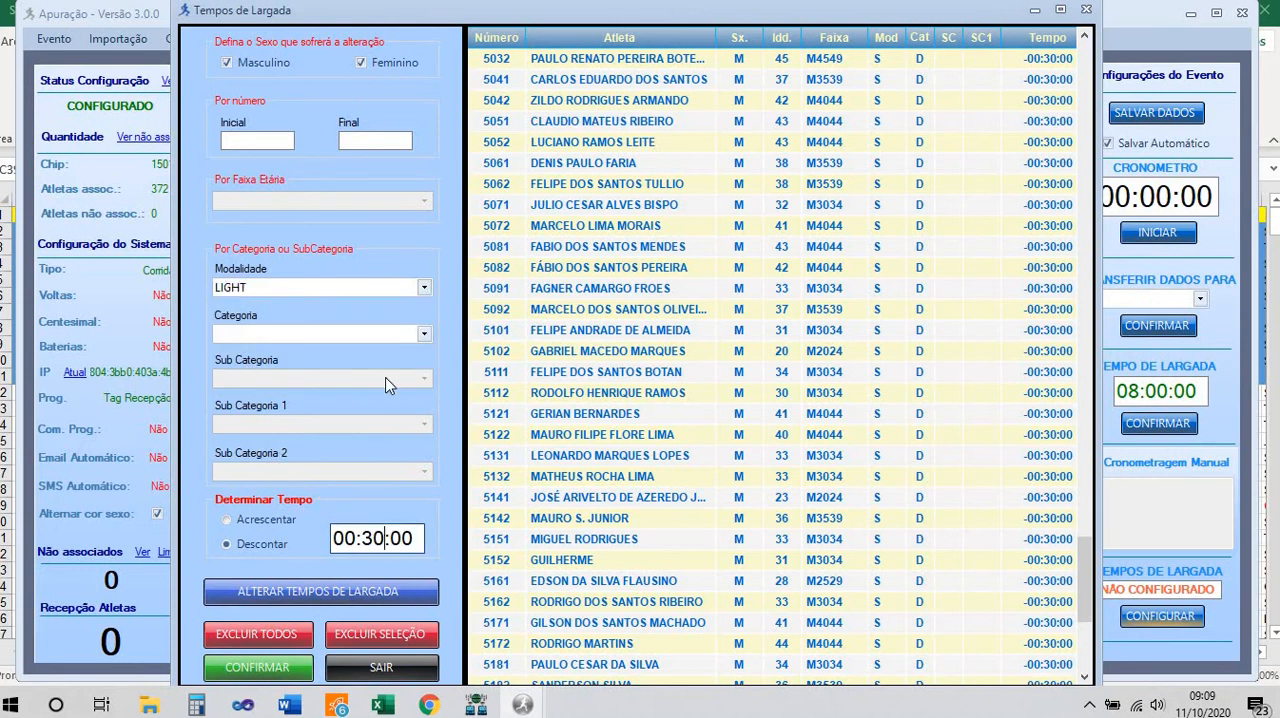
key("BackSpace")
key("BackSpace")
type("40")
left_click(245, 668)
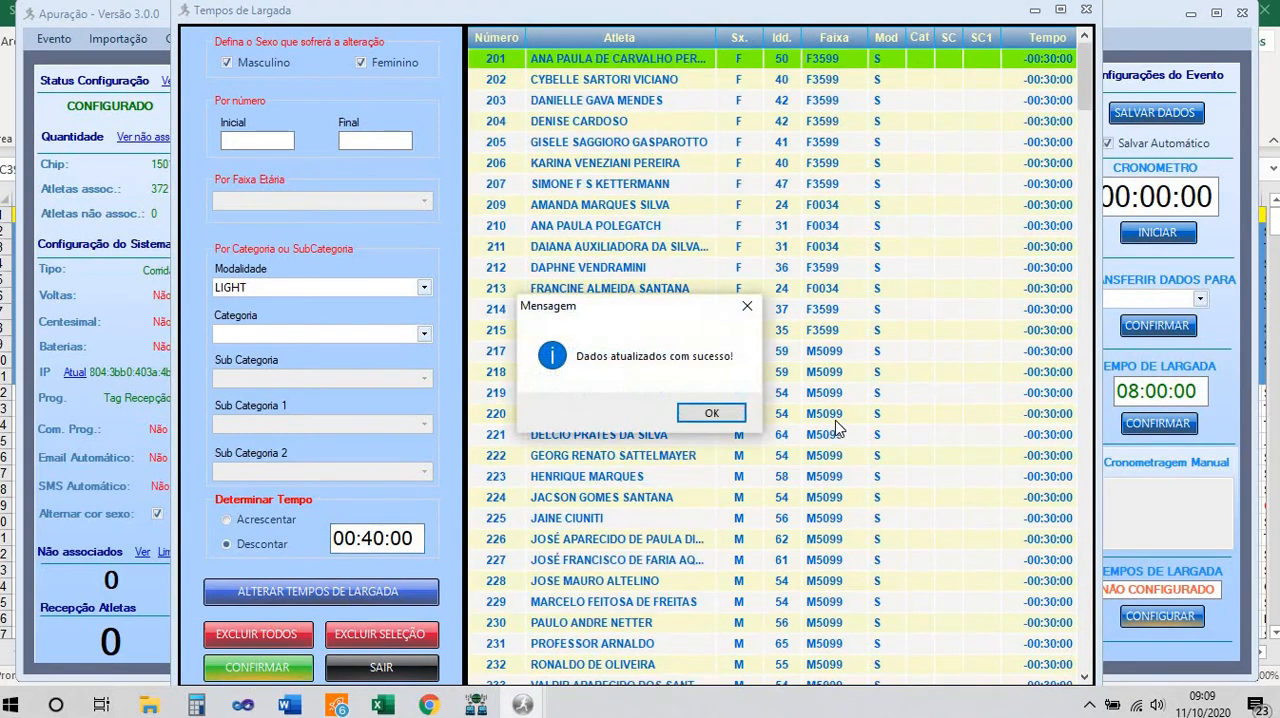
left_click(718, 412)
scroll(866, 457, "down", 20)
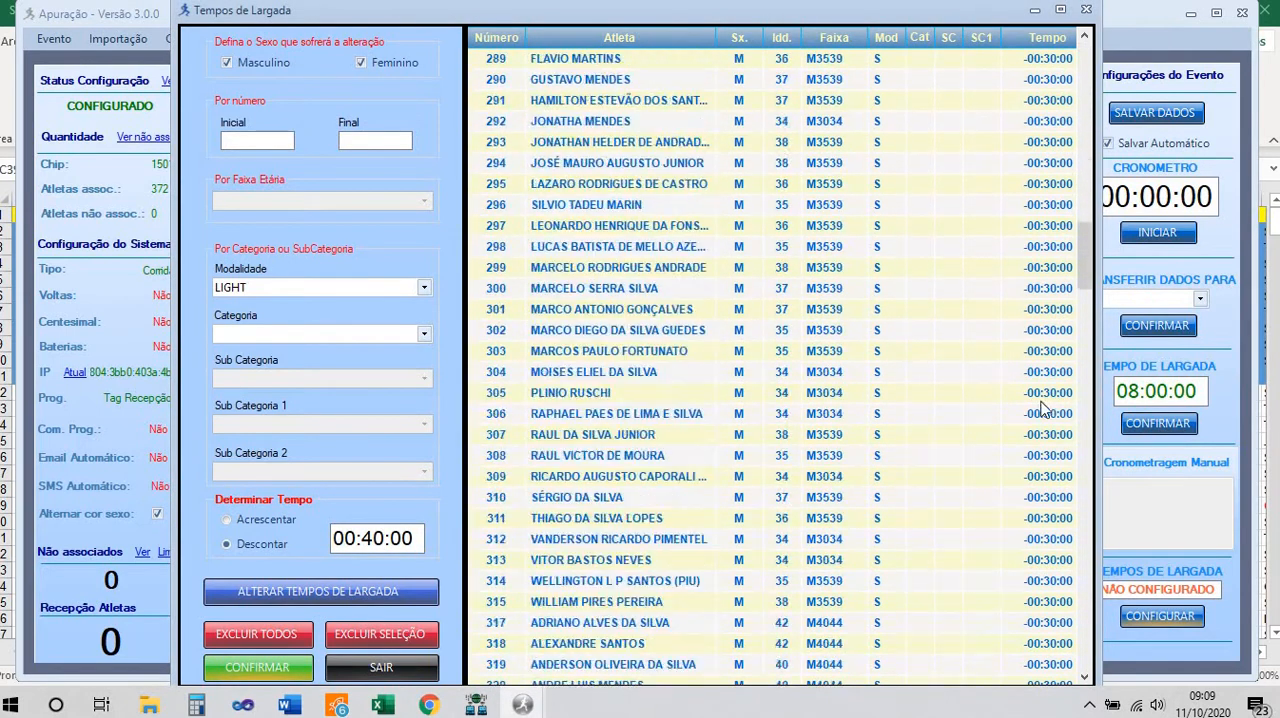
scroll(1040, 408, "down", 3)
left_click_drag(1084, 270, 1078, 520)
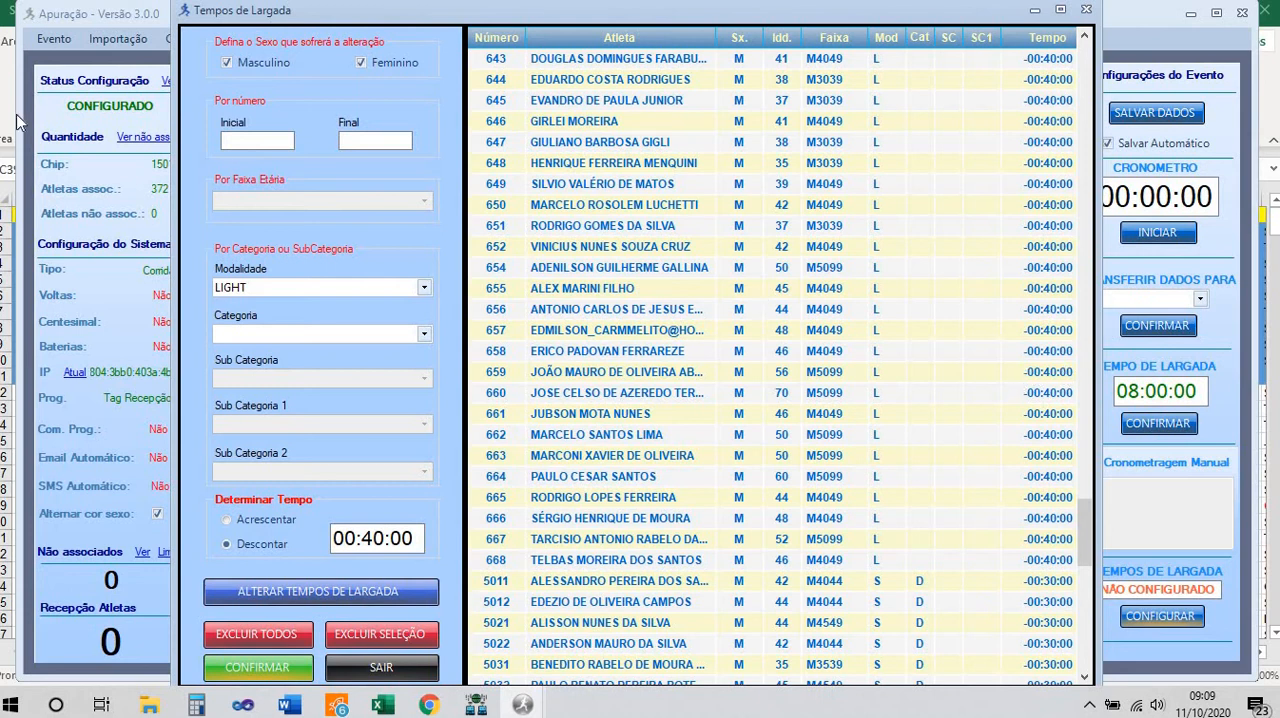
Apply a start time deduction of 00:50:00 to male and female athletes of the TURISMO modality and close the start times window
left_click(424, 289)
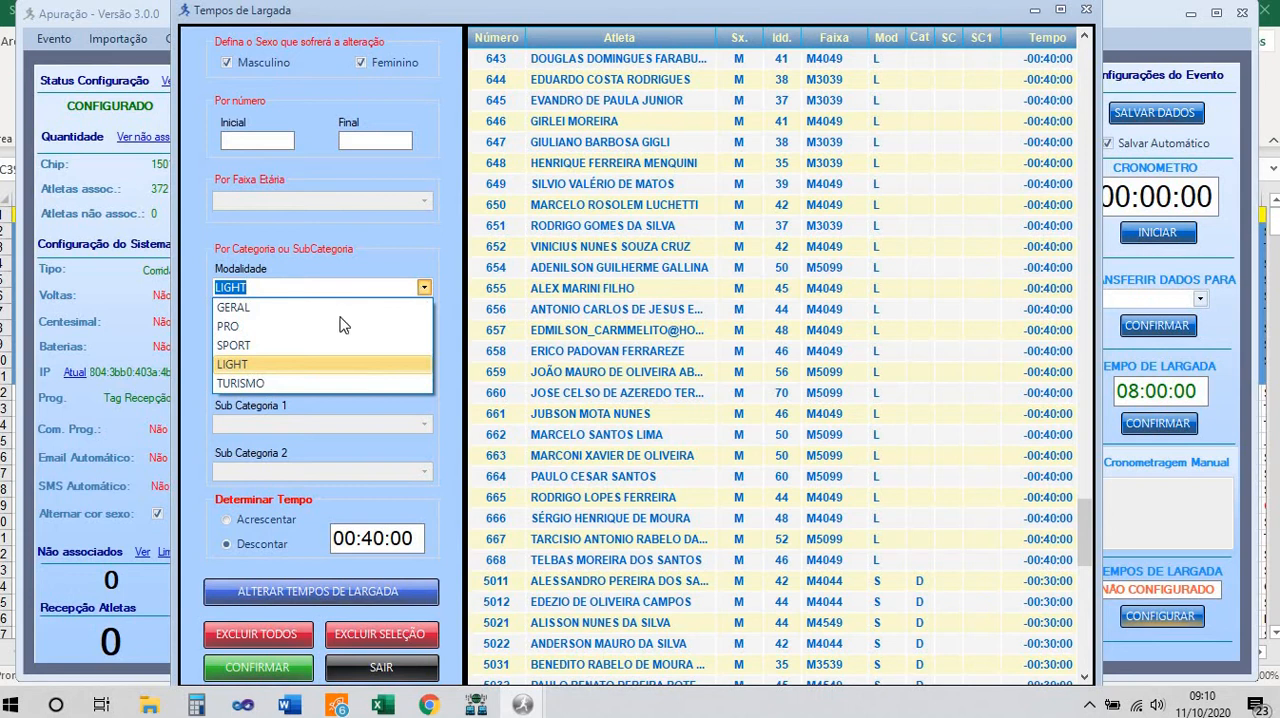
left_click(423, 383)
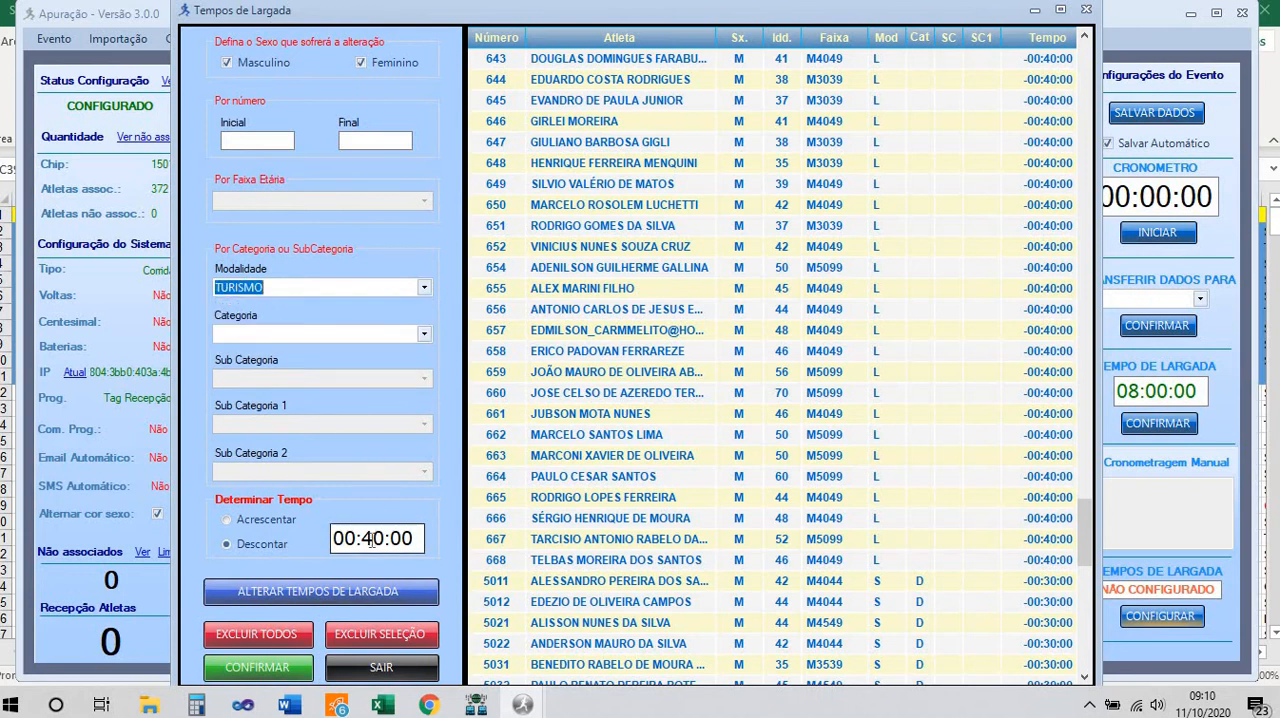
left_click(372, 538)
key("BackSpace")
type("5")
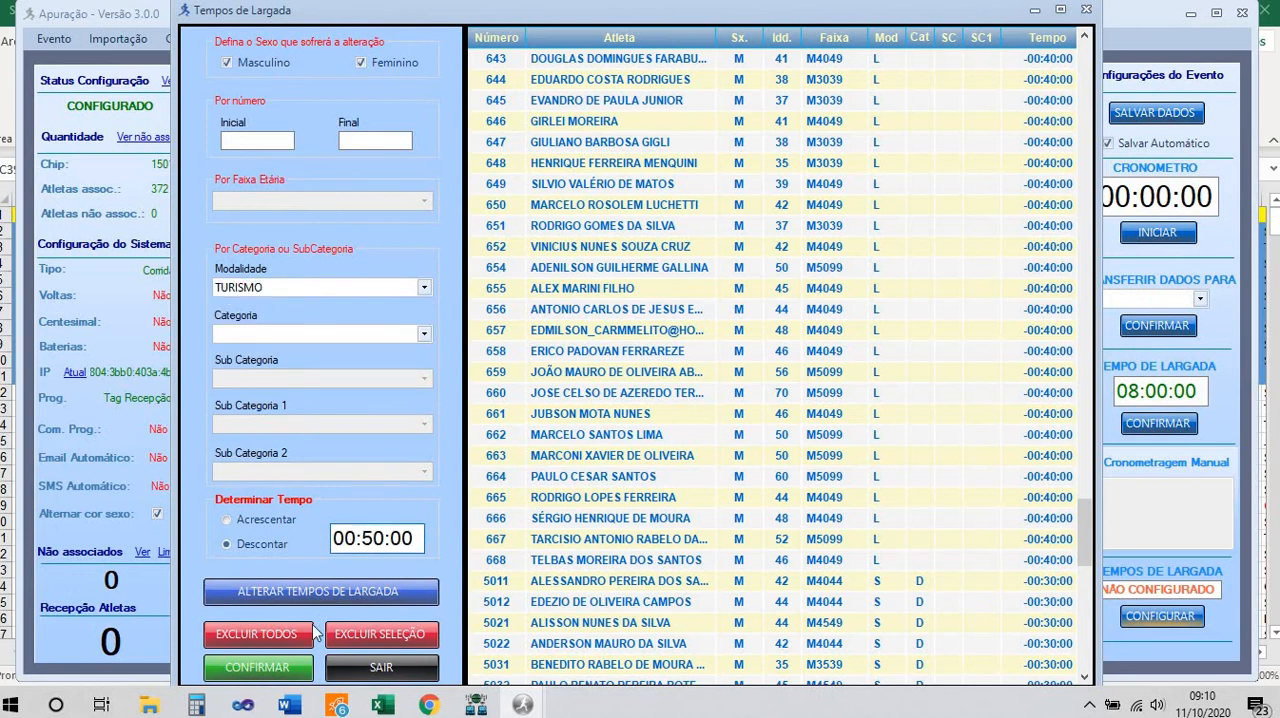
left_click(272, 668)
left_click(707, 413)
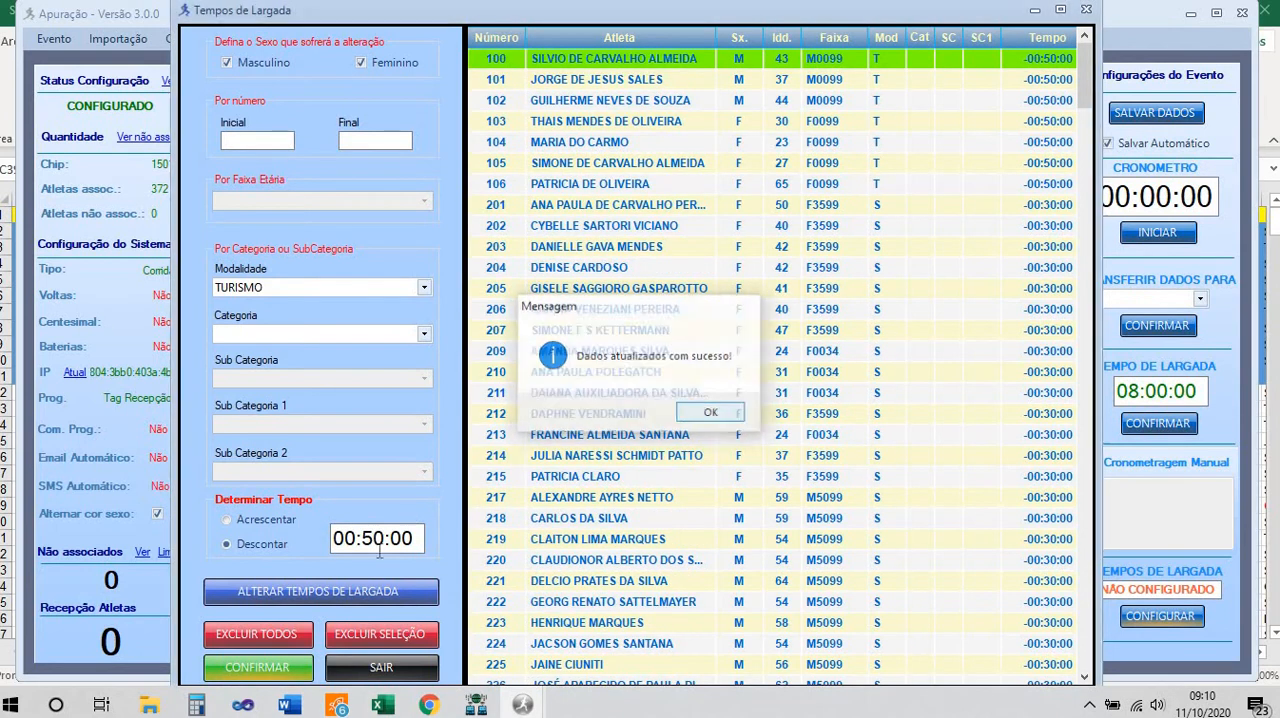
left_click(381, 667)
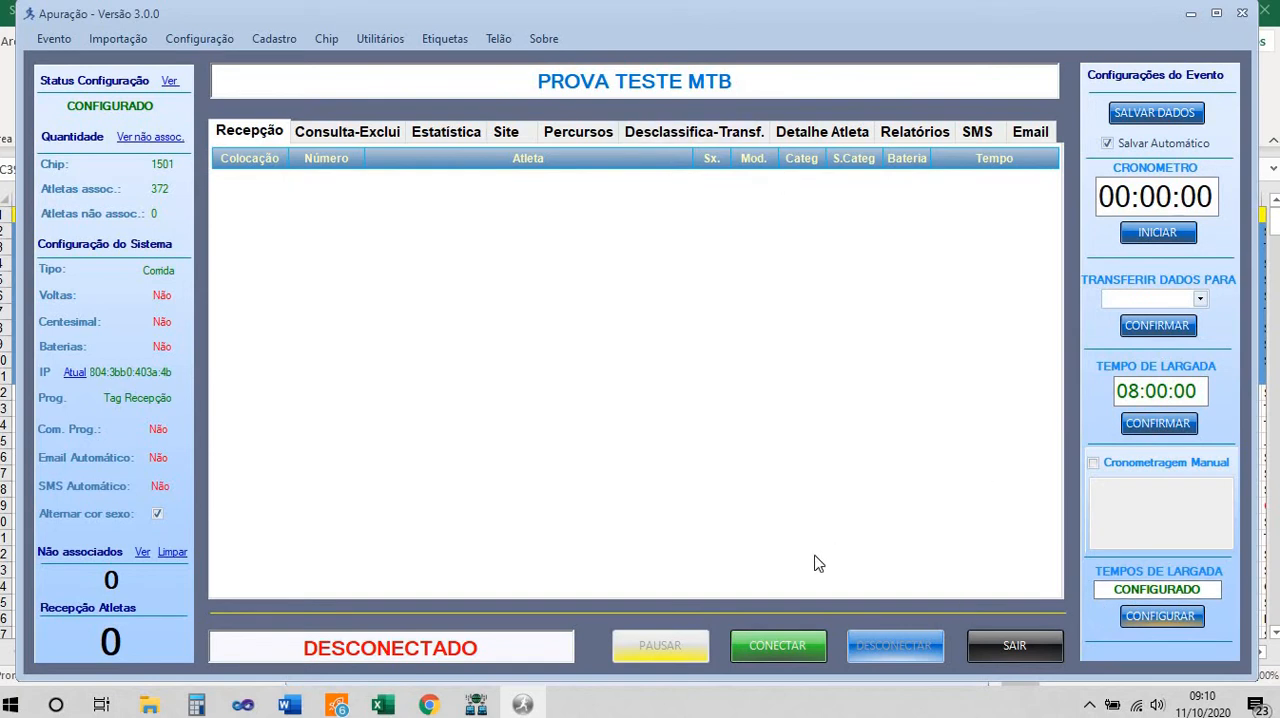
Enable manual timing (Cronometragem Manual) and record the arrivals of bib numbers 1 to 6 in sequence
left_click(1093, 463)
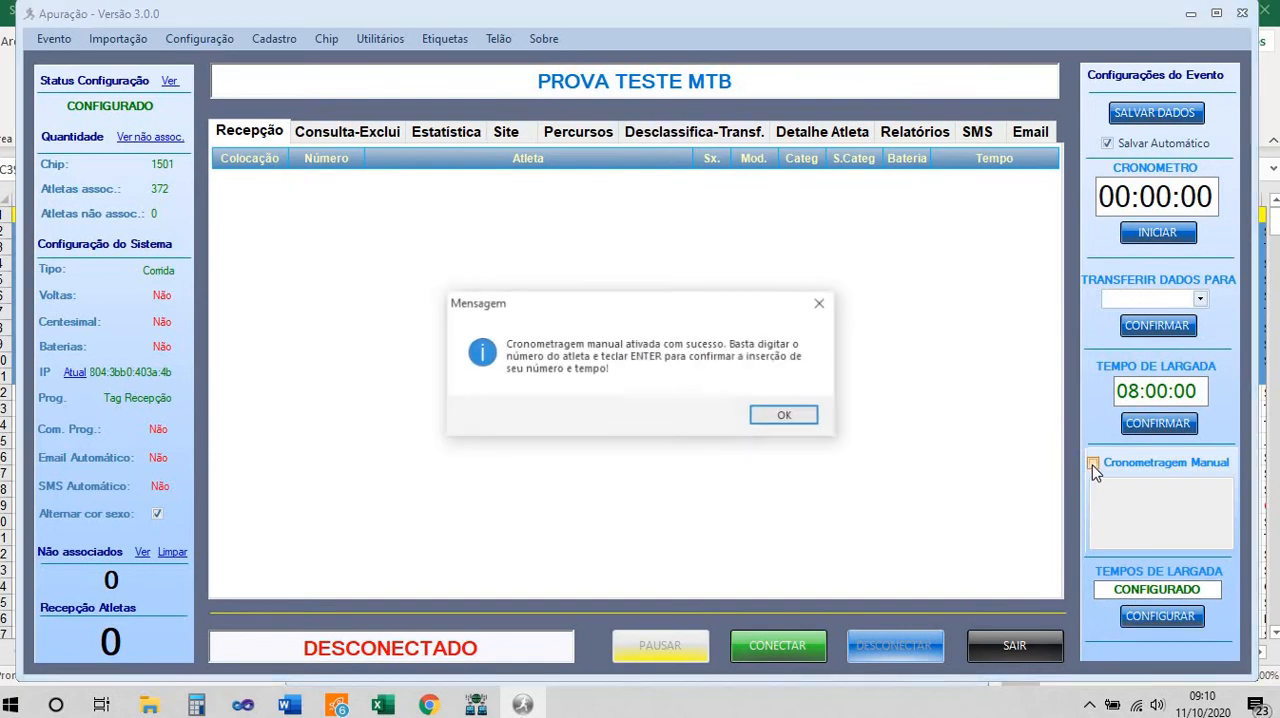
left_click(780, 415)
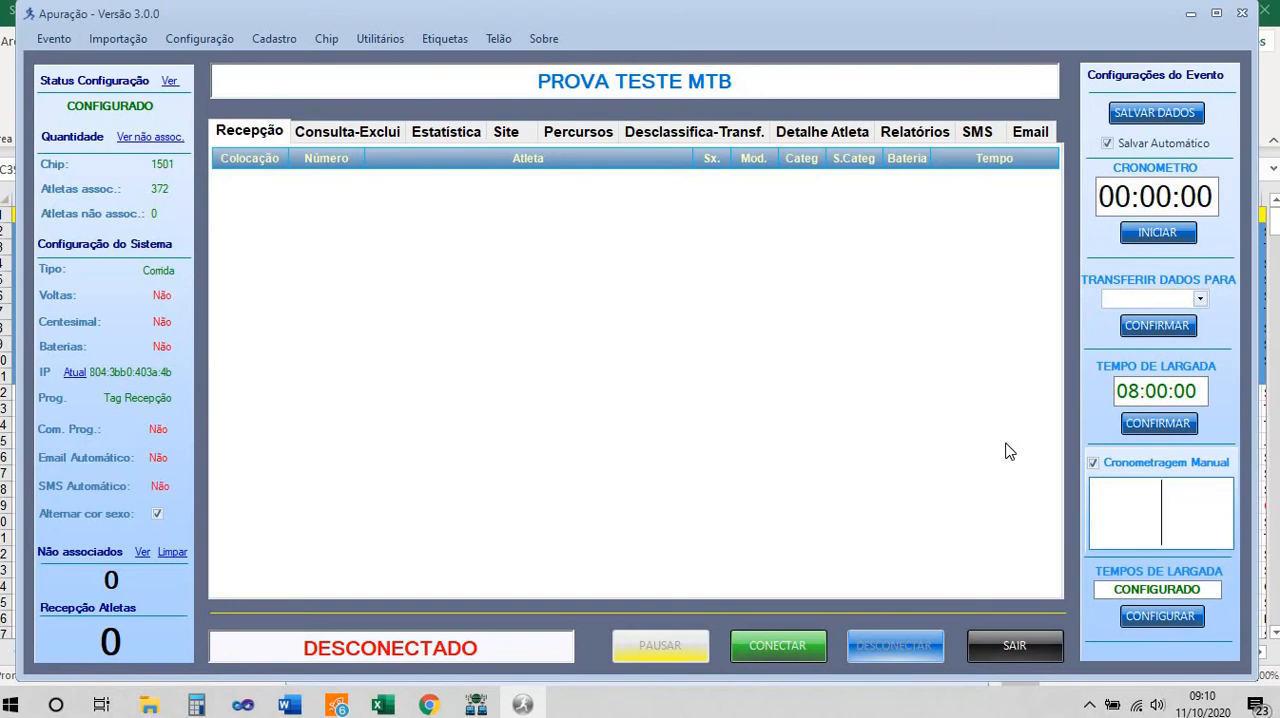
type("1")
key("Return")
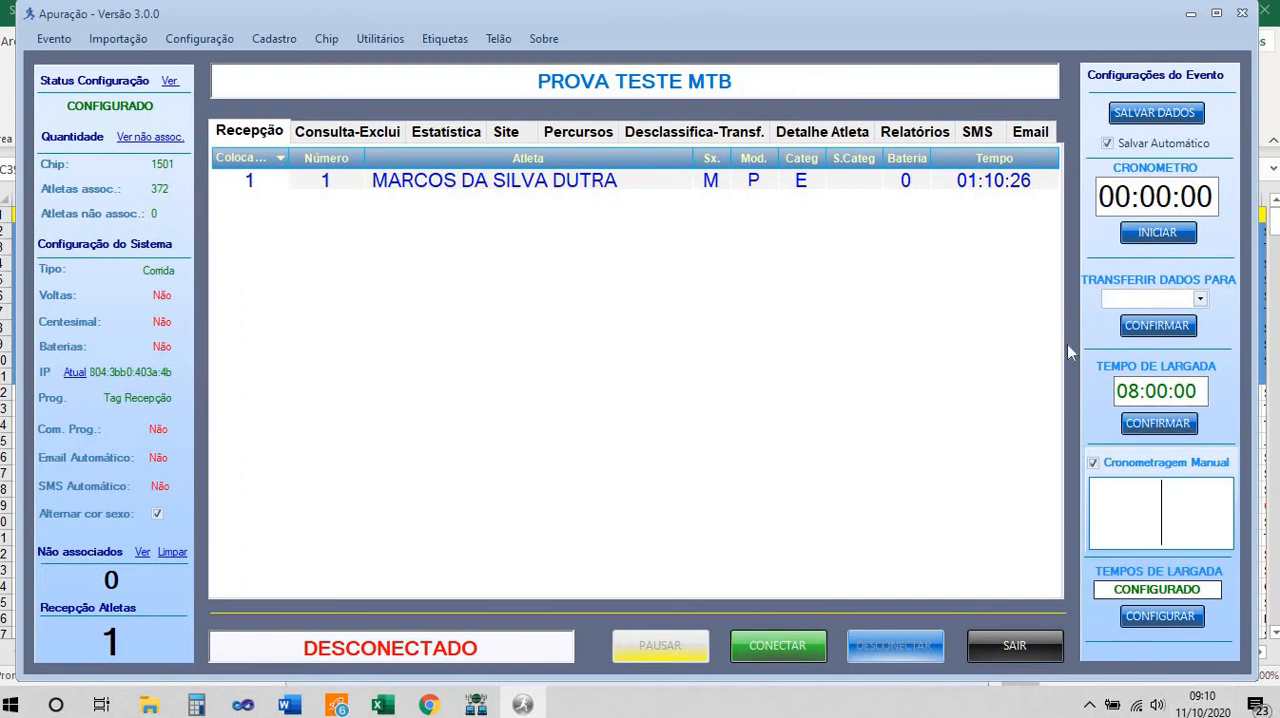
type("2")
key("Return")
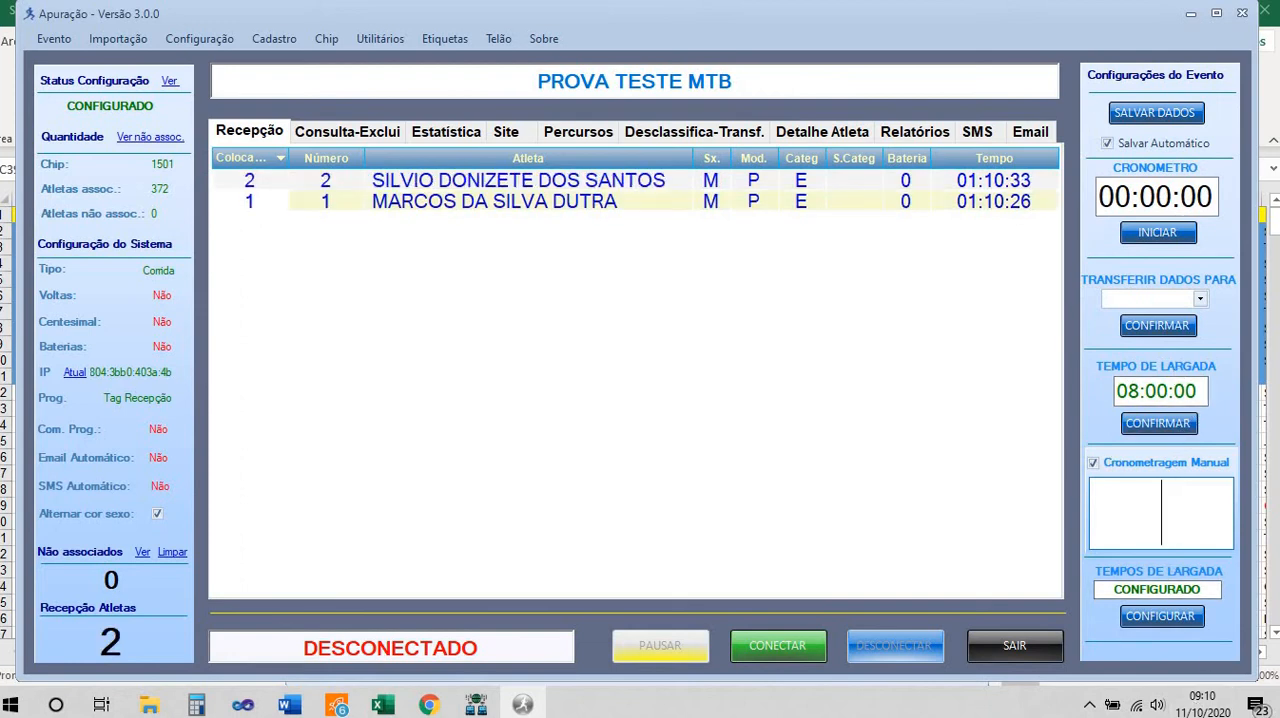
type("3")
key("Return")
type("4")
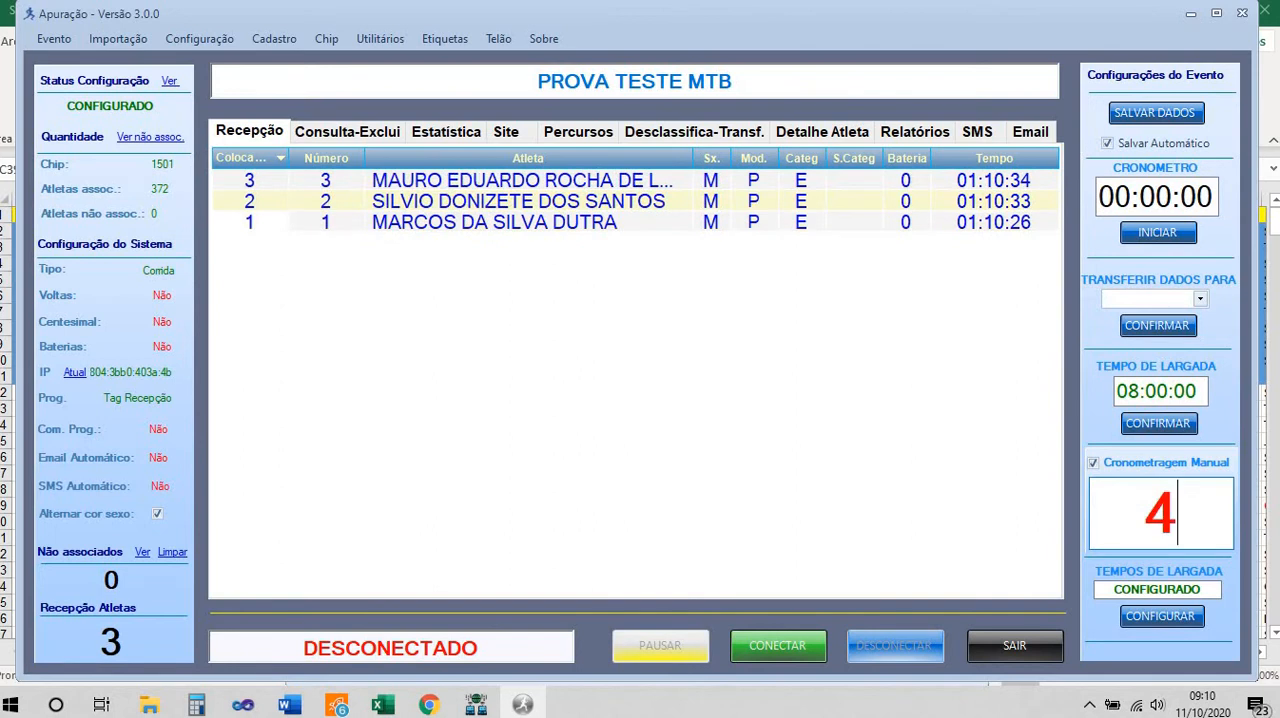
key("Return")
type("5")
key("Return")
type("6")
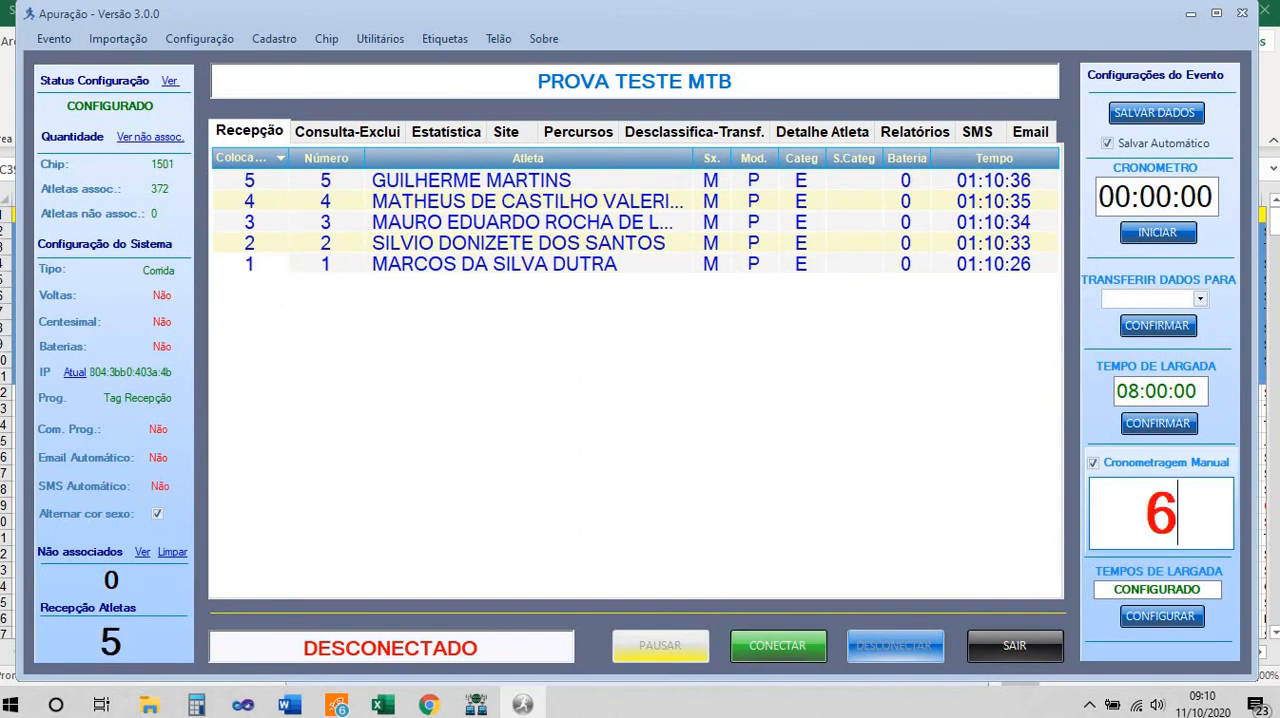
key("Return")
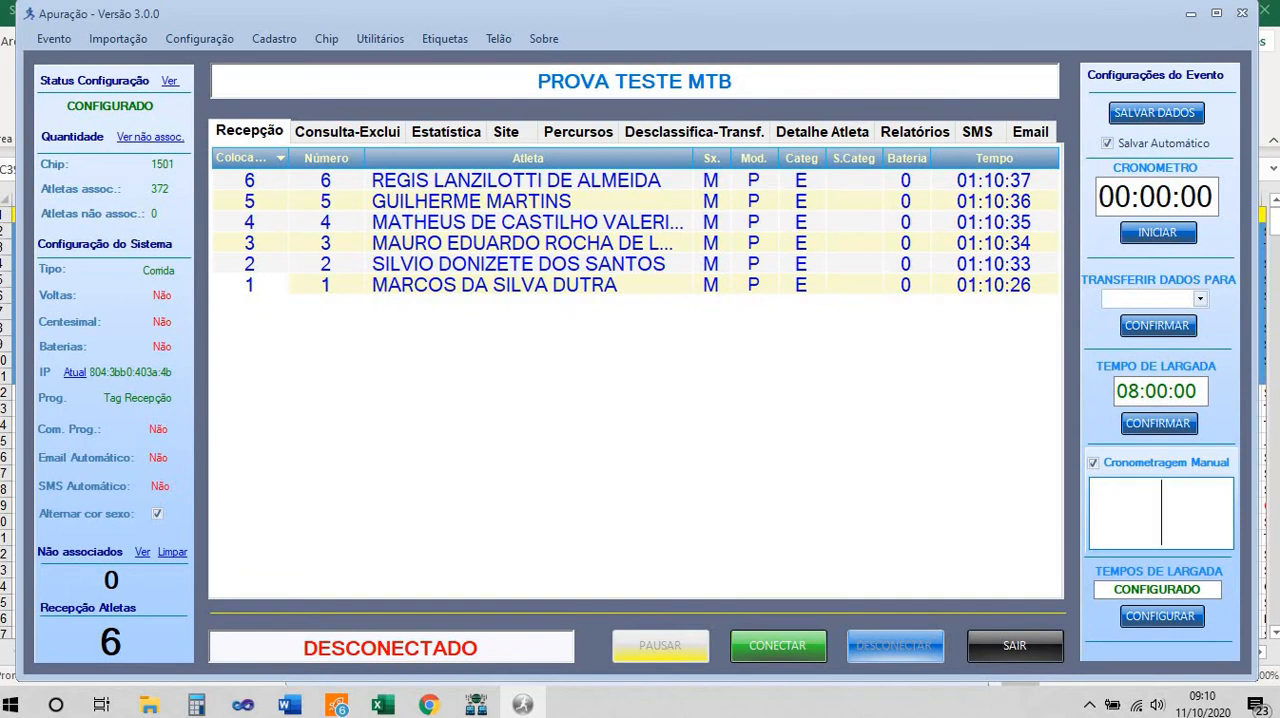
Record the manual arrivals of bib numbers 11 to 16 in sequence
type("11")
key("Return")
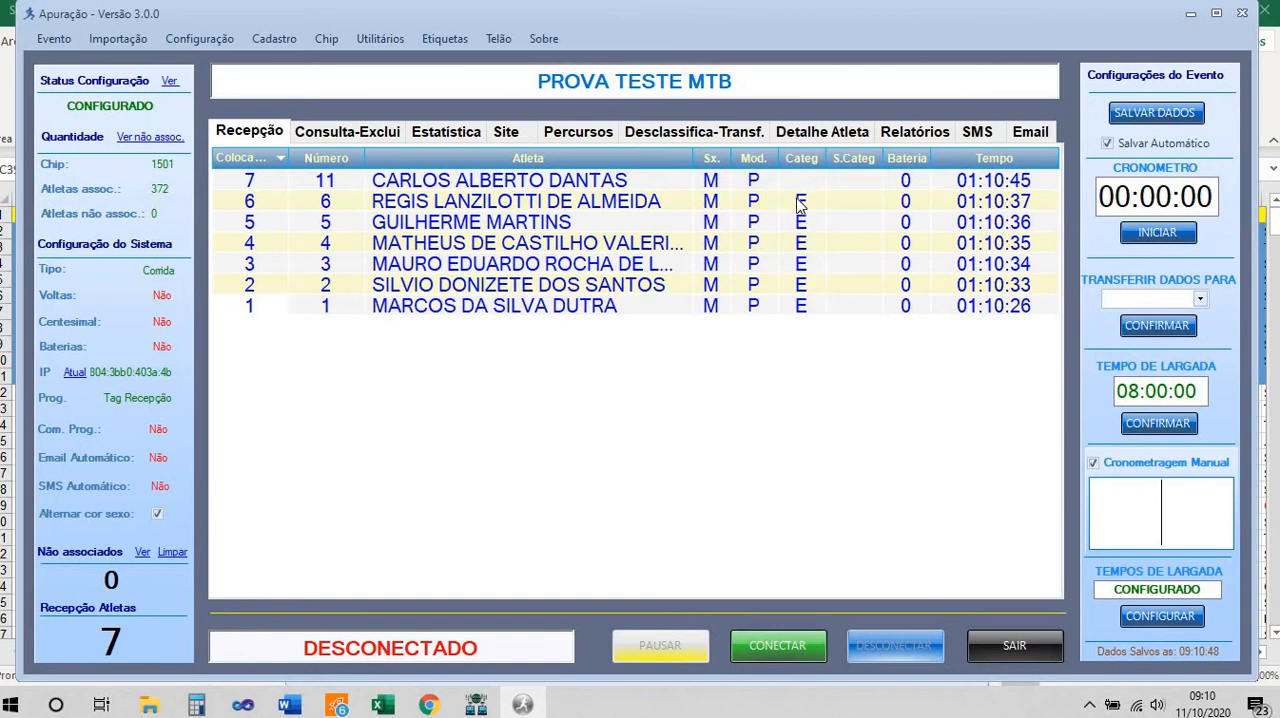
type("12")
key("Return")
type("13")
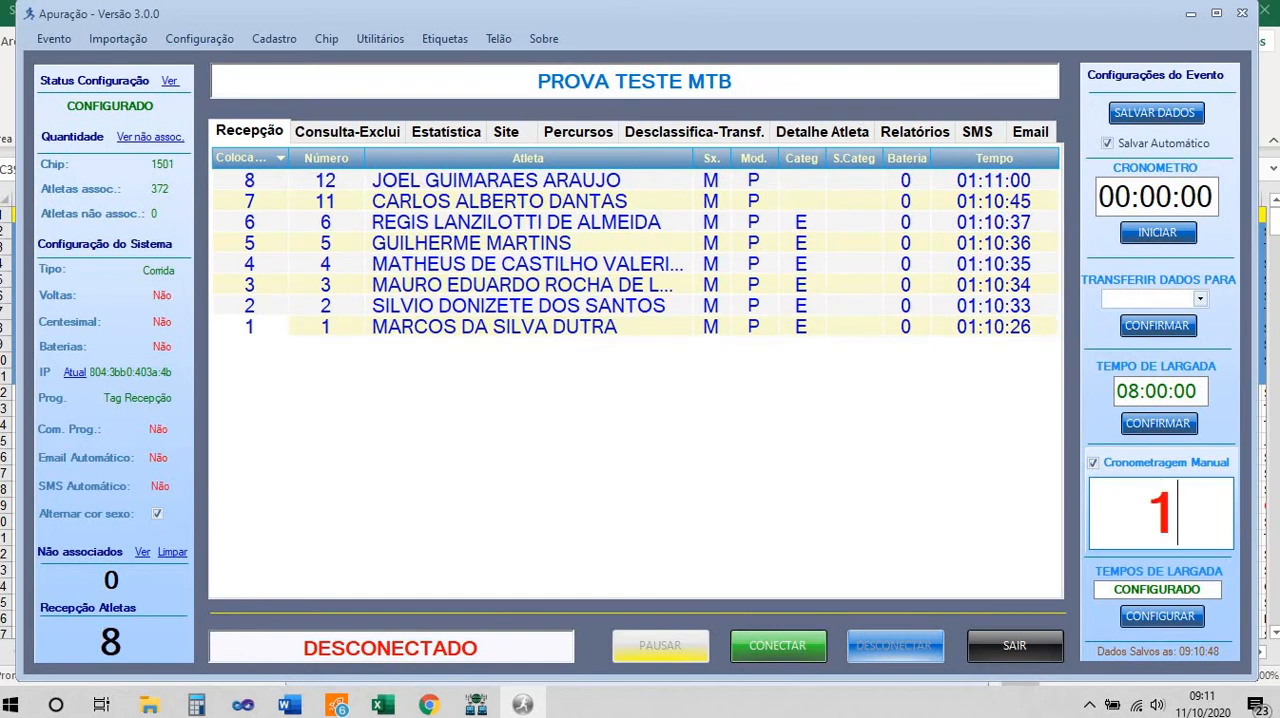
key("Return")
type("14")
key("Return")
type("15")
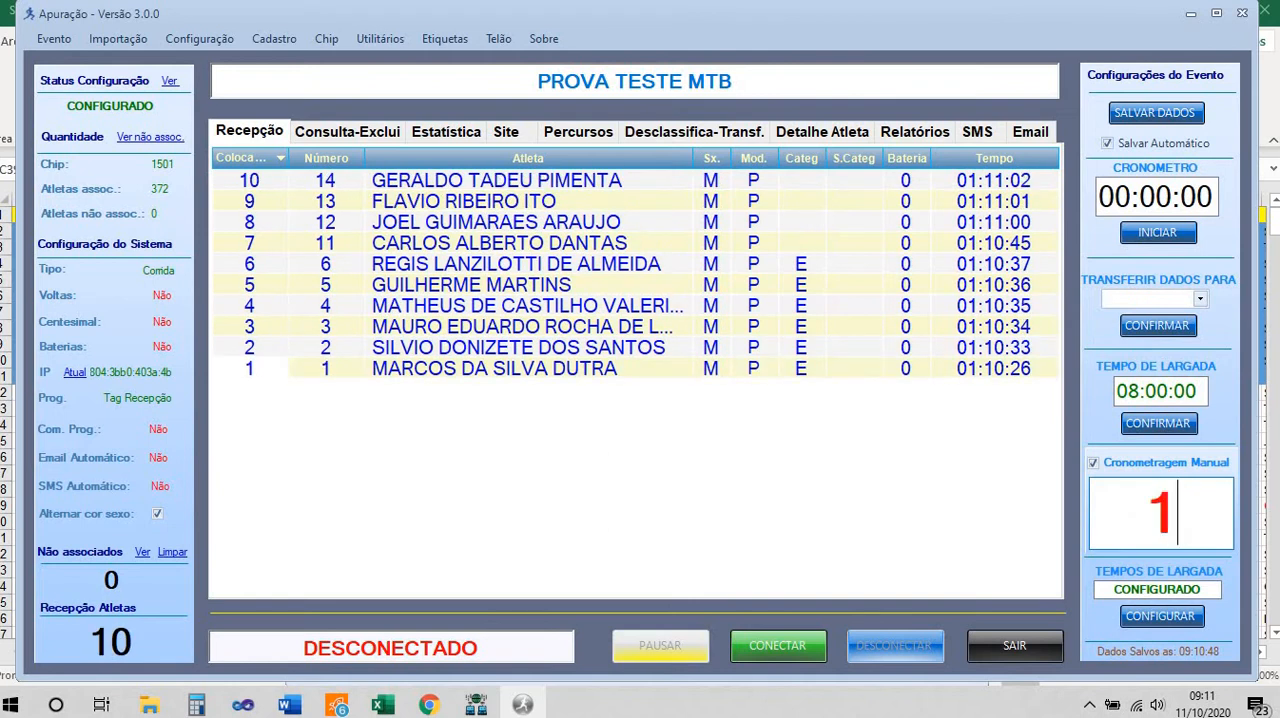
key("Return")
type("16")
key("Return")
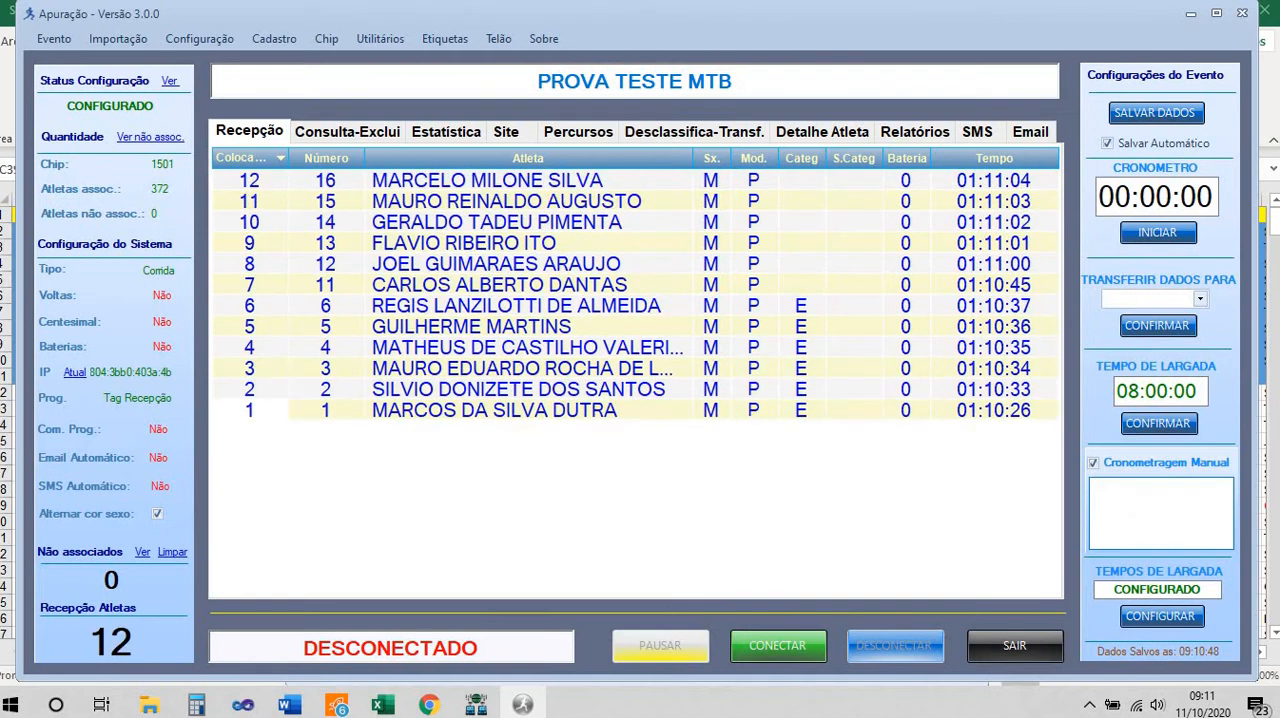
Examine the registered athletes list for bib numbers belonging to modalities other than PRO, and return to the arrivals screen
left_click(262, 40)
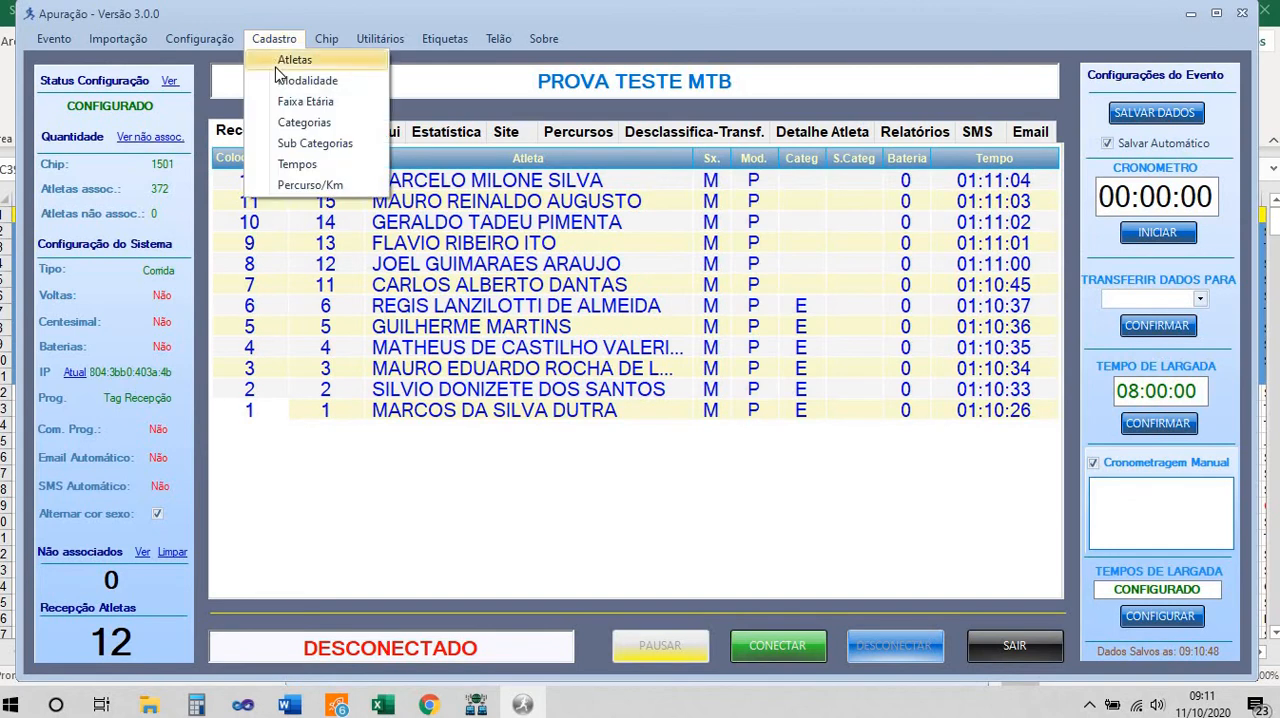
left_click(278, 64)
scroll(665, 340, "down", 15)
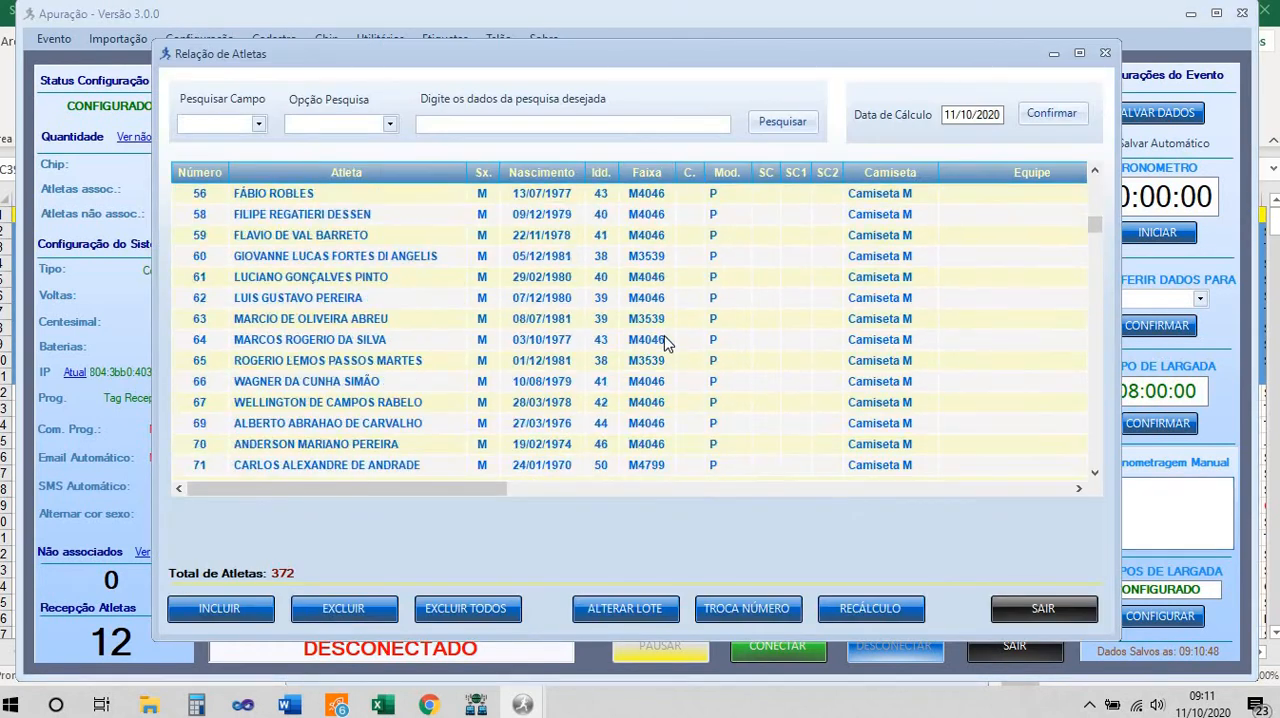
scroll(665, 340, "down", 20)
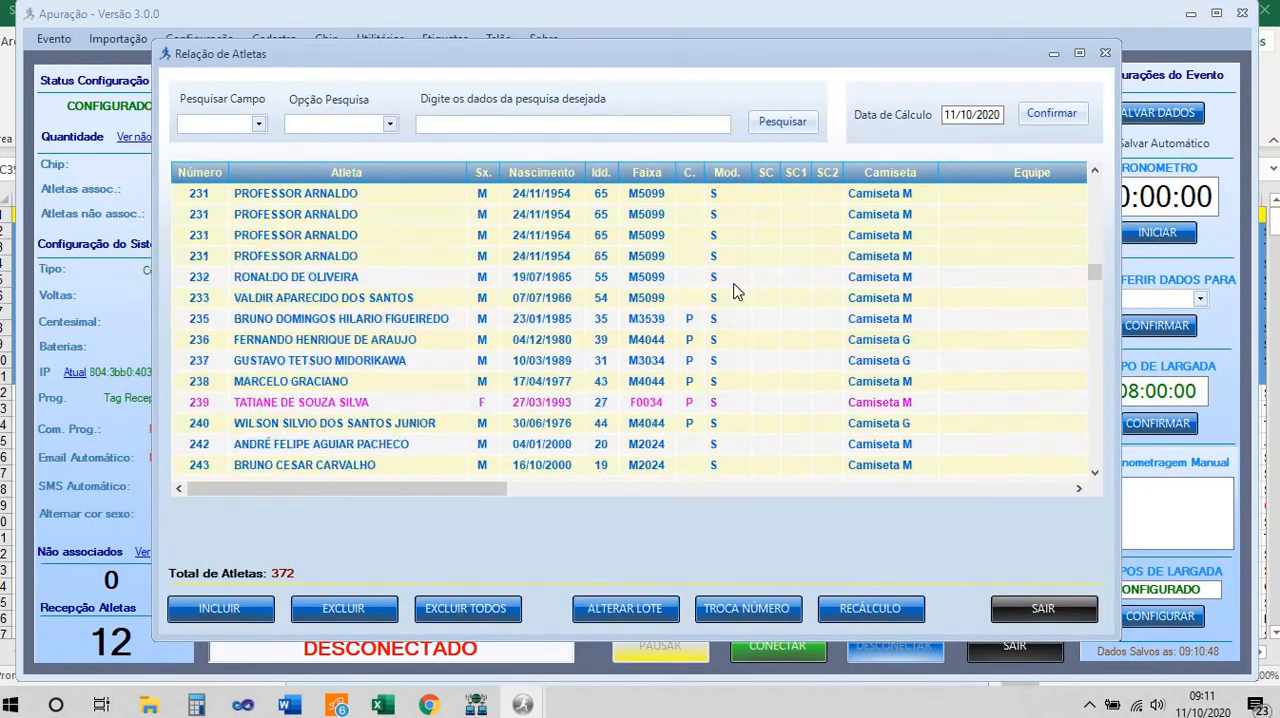
scroll(733, 290, "up", 7)
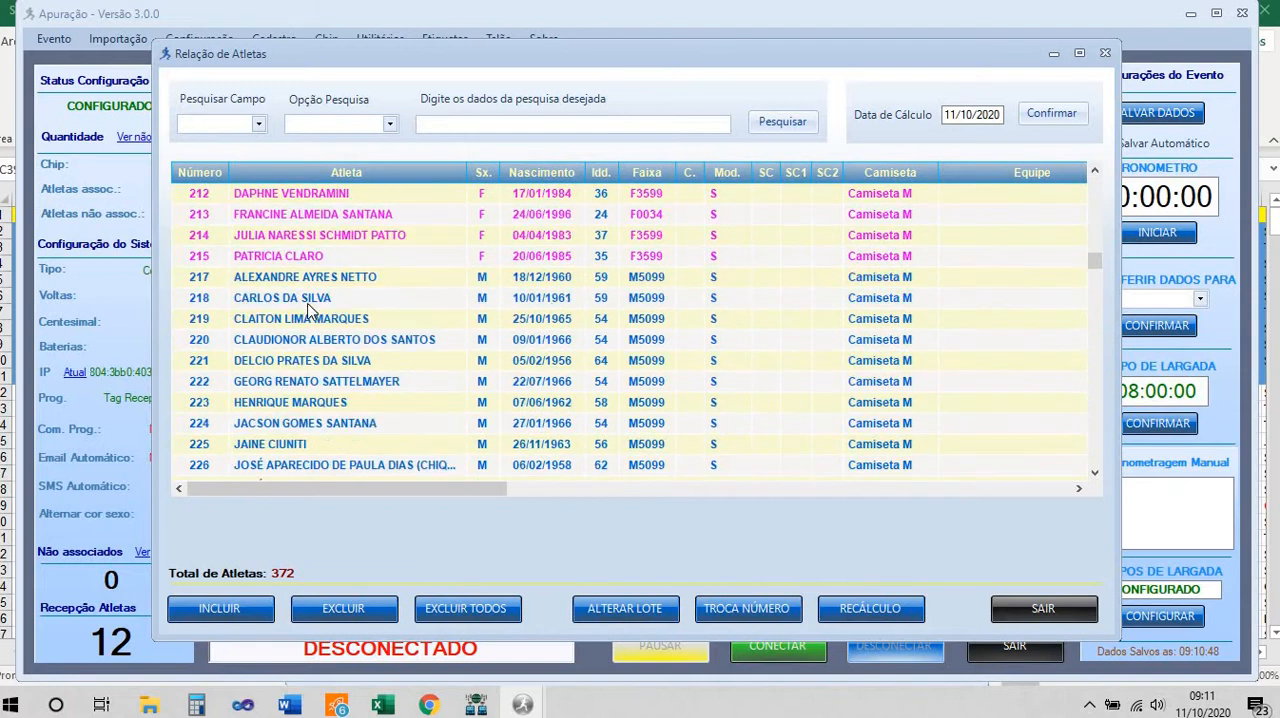
scroll(335, 264, "up", 7)
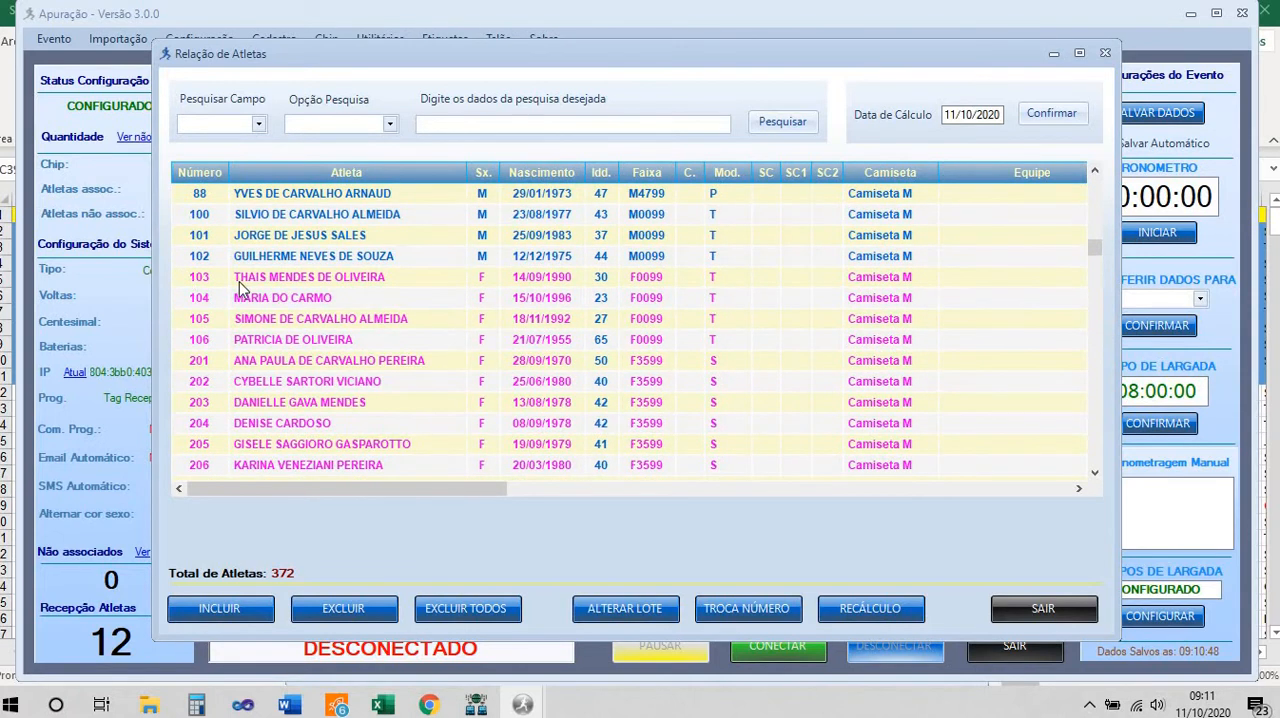
scroll(240, 288, "down", 2)
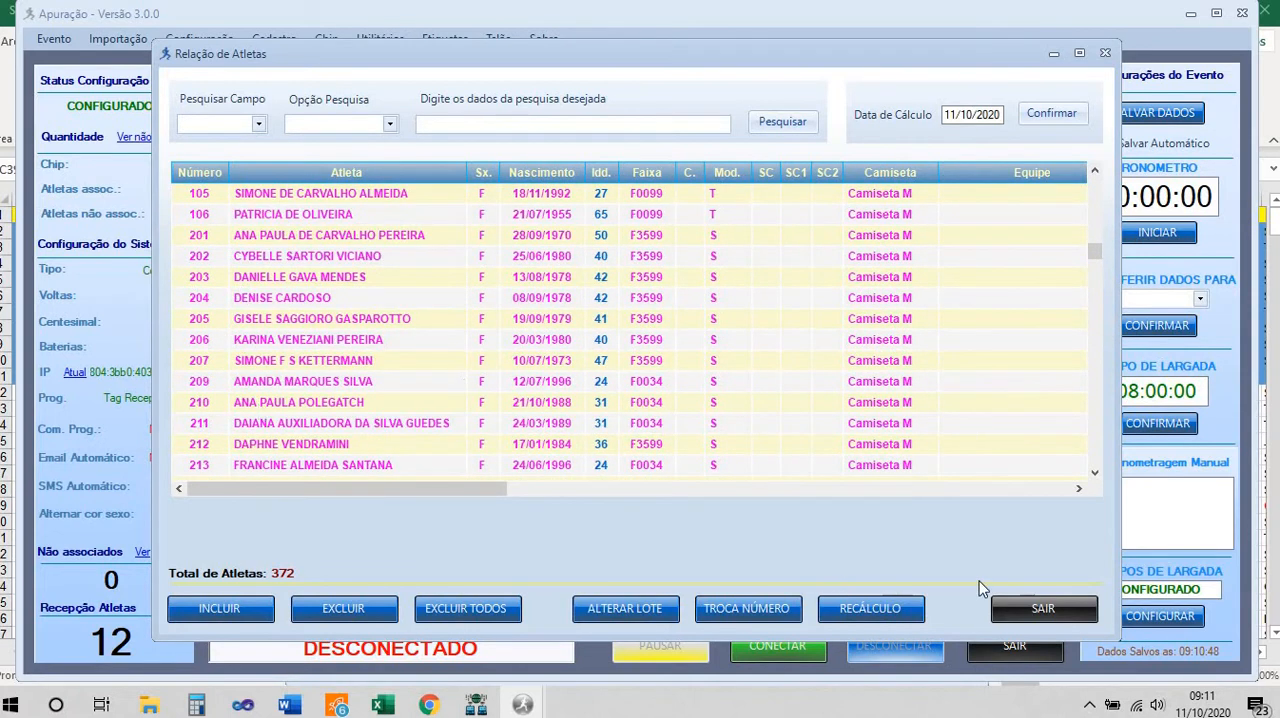
left_click(1030, 612)
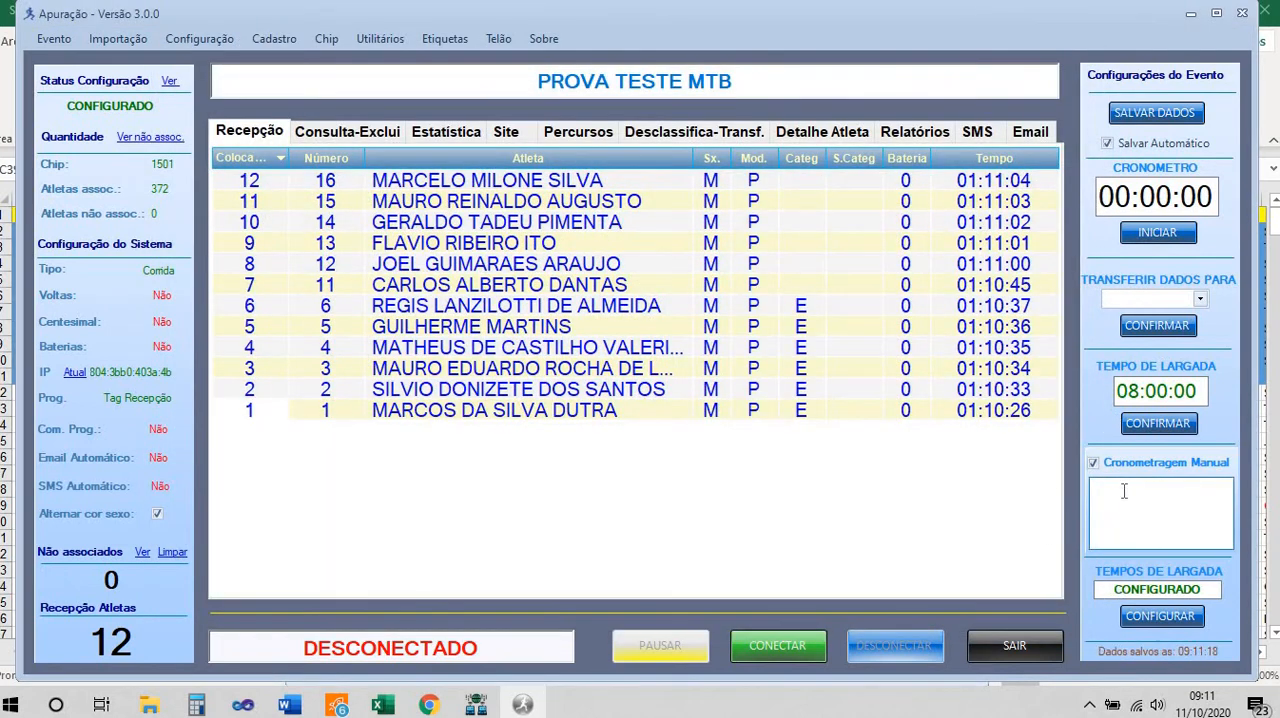
Record the manual arrivals of bib numbers 210 to 216 in sequence
type("210")
key("Return")
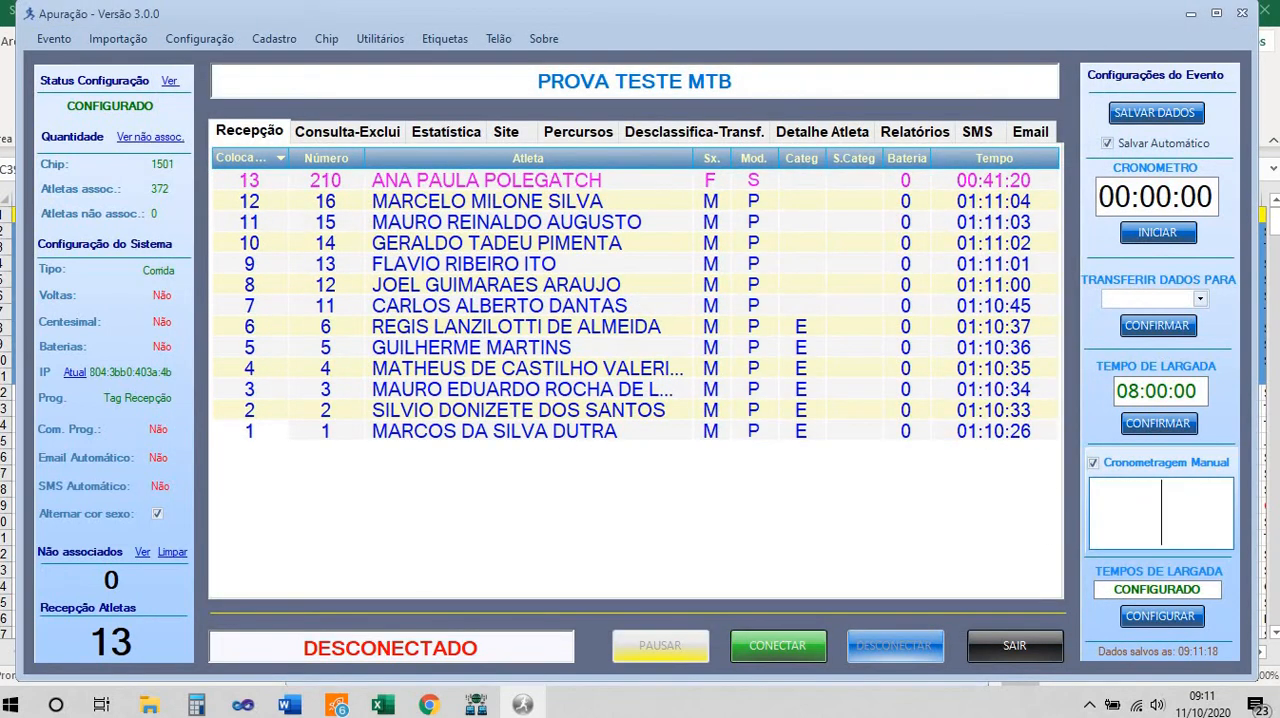
type("211")
key("Return")
type("21")
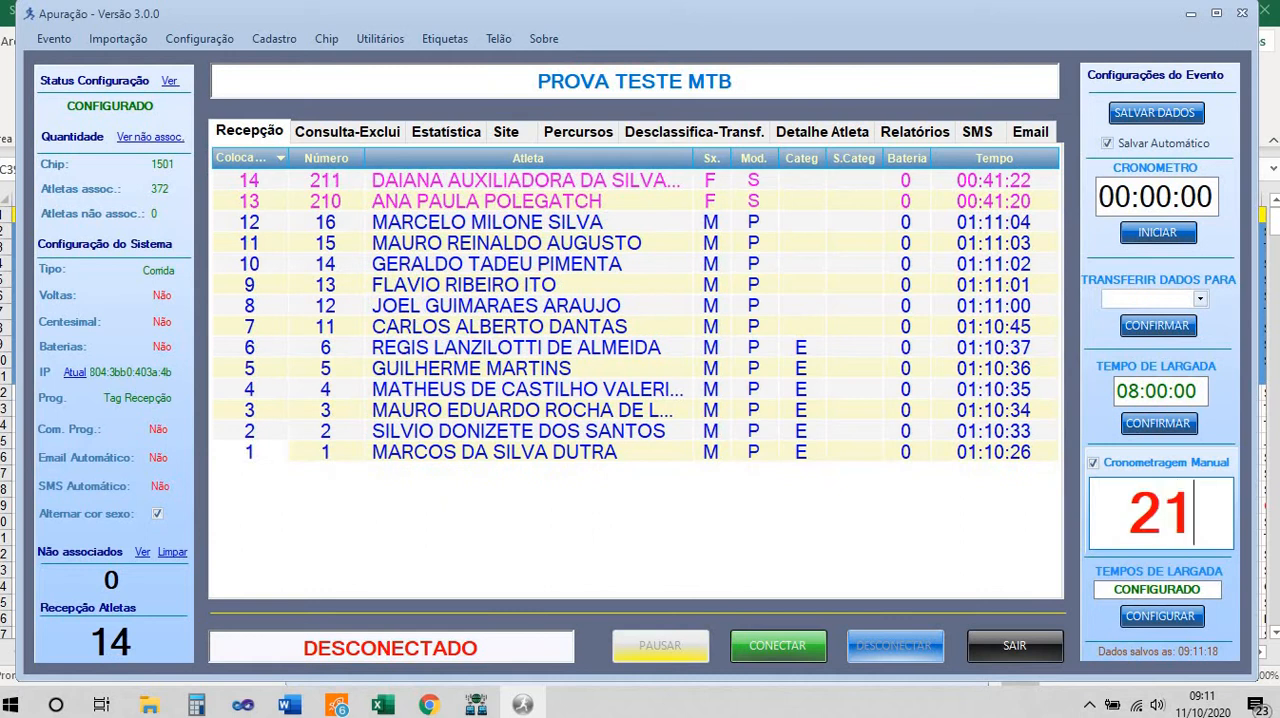
type("2")
key("Return")
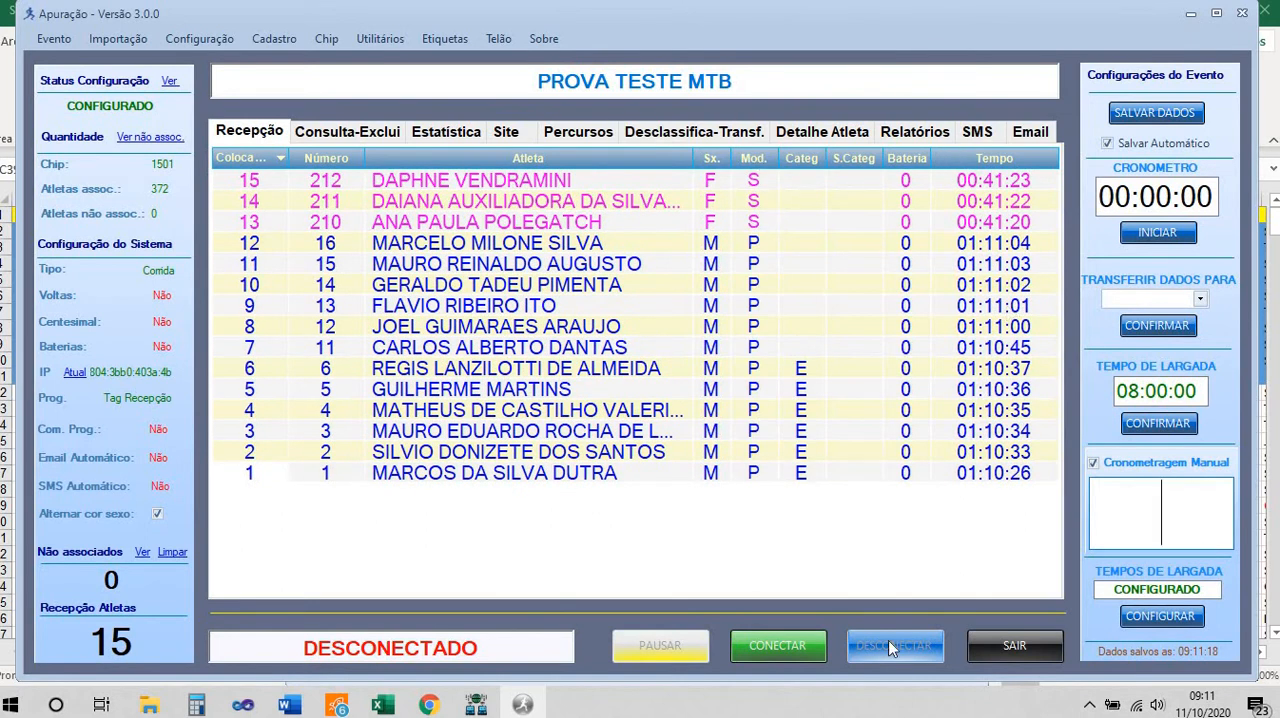
type("213")
key("Return")
type("214")
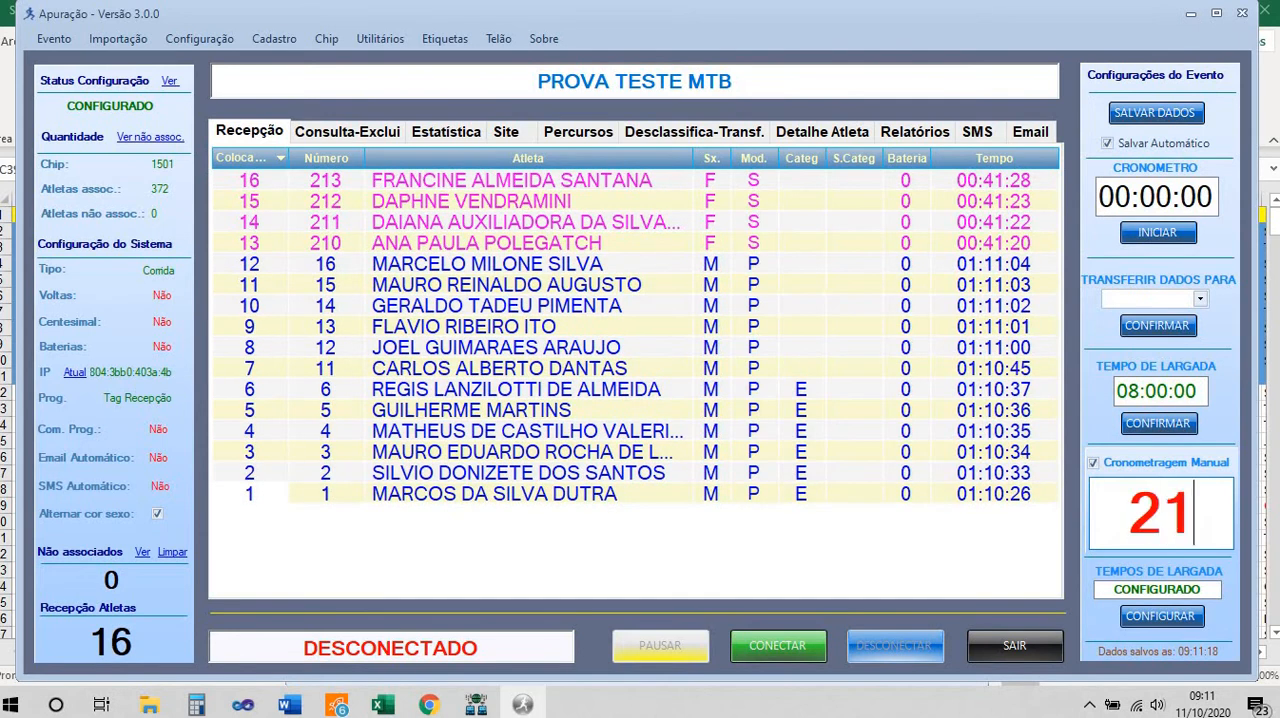
key("Return")
type("215")
type("6")
key("Return")
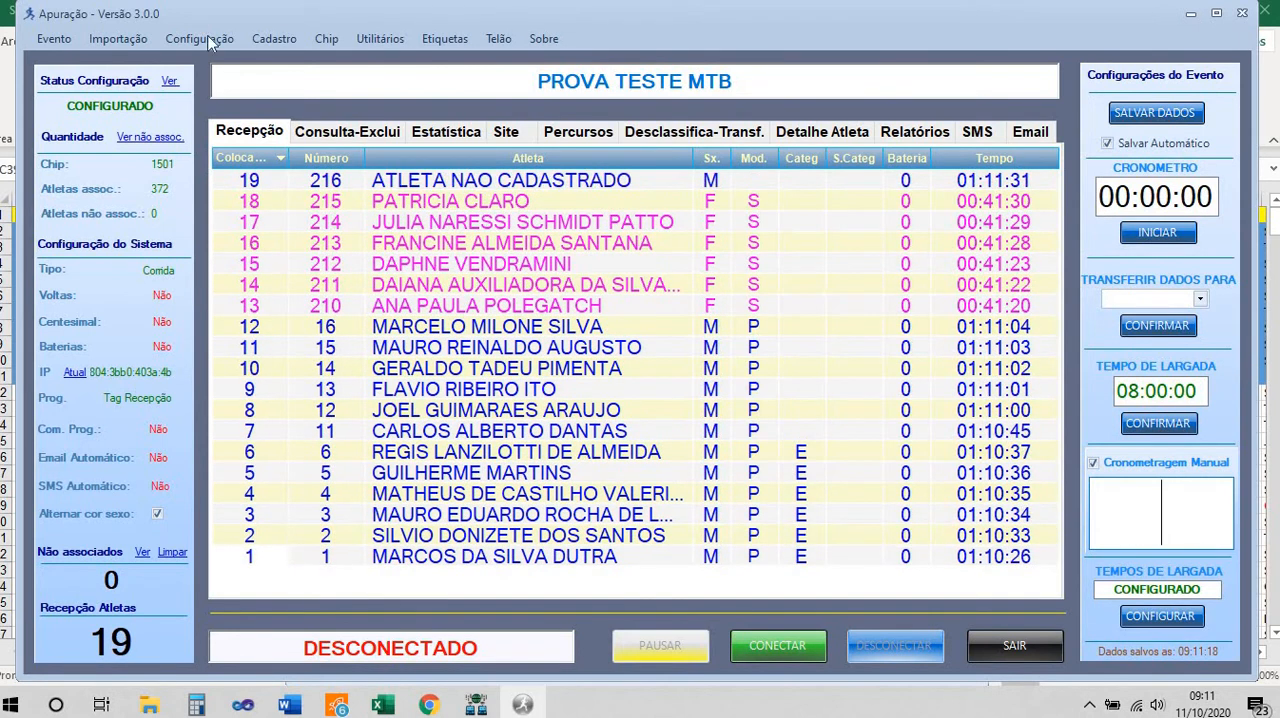
Check the registered athletes list for further bib numbers and record the manual arrivals of bibs 306 to 309 in sequence
left_click(293, 45)
left_click(515, 310)
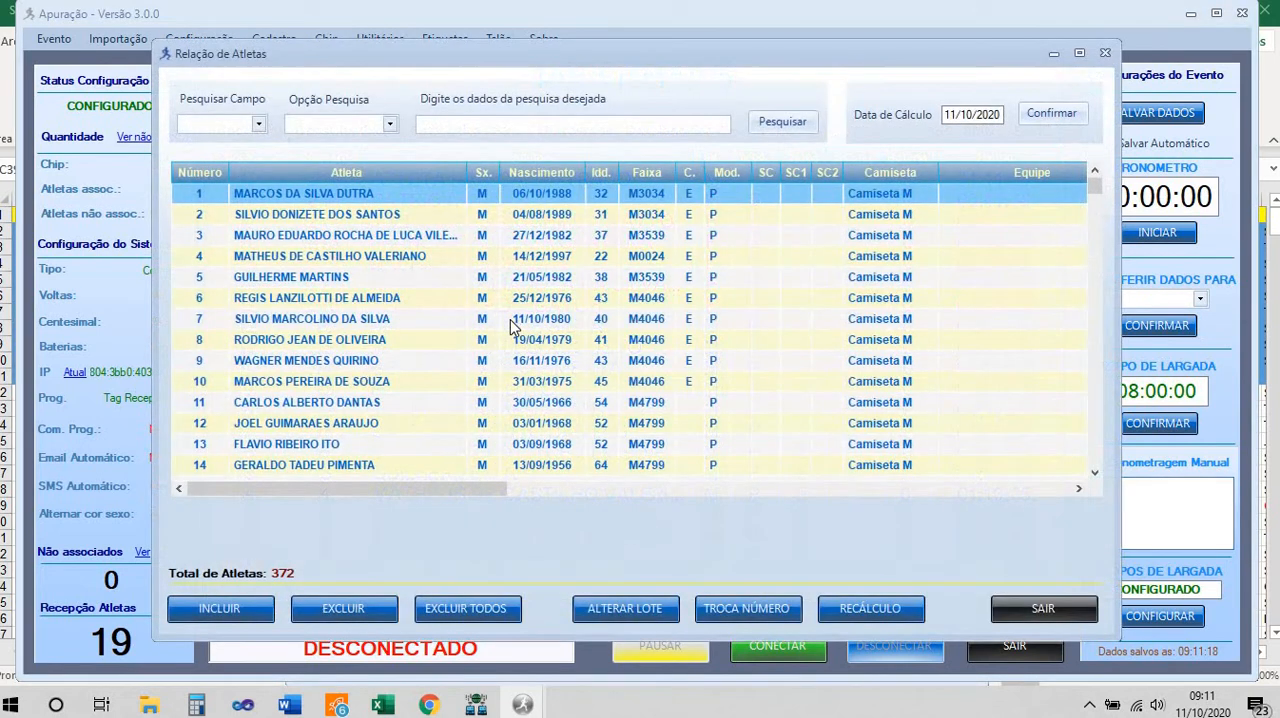
scroll(510, 330, "down", 10)
scroll(512, 345, "down", 20)
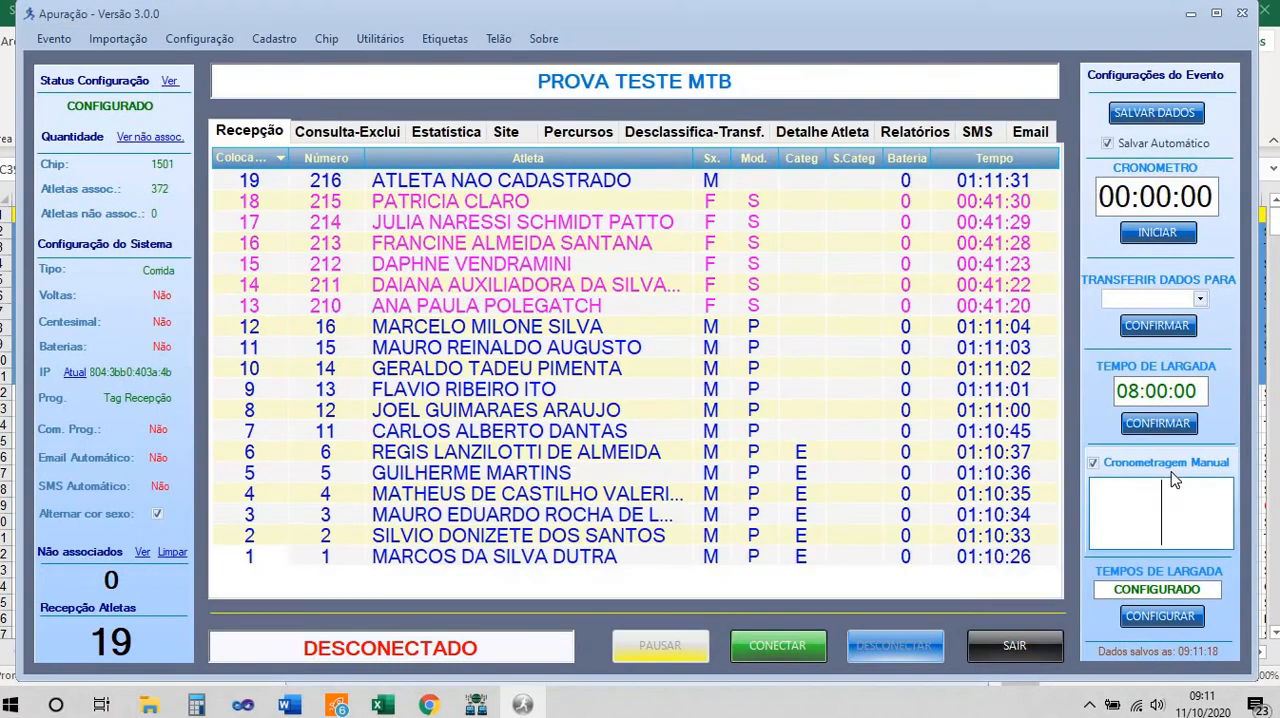
type("306")
key("Return")
type("307")
key("Return")
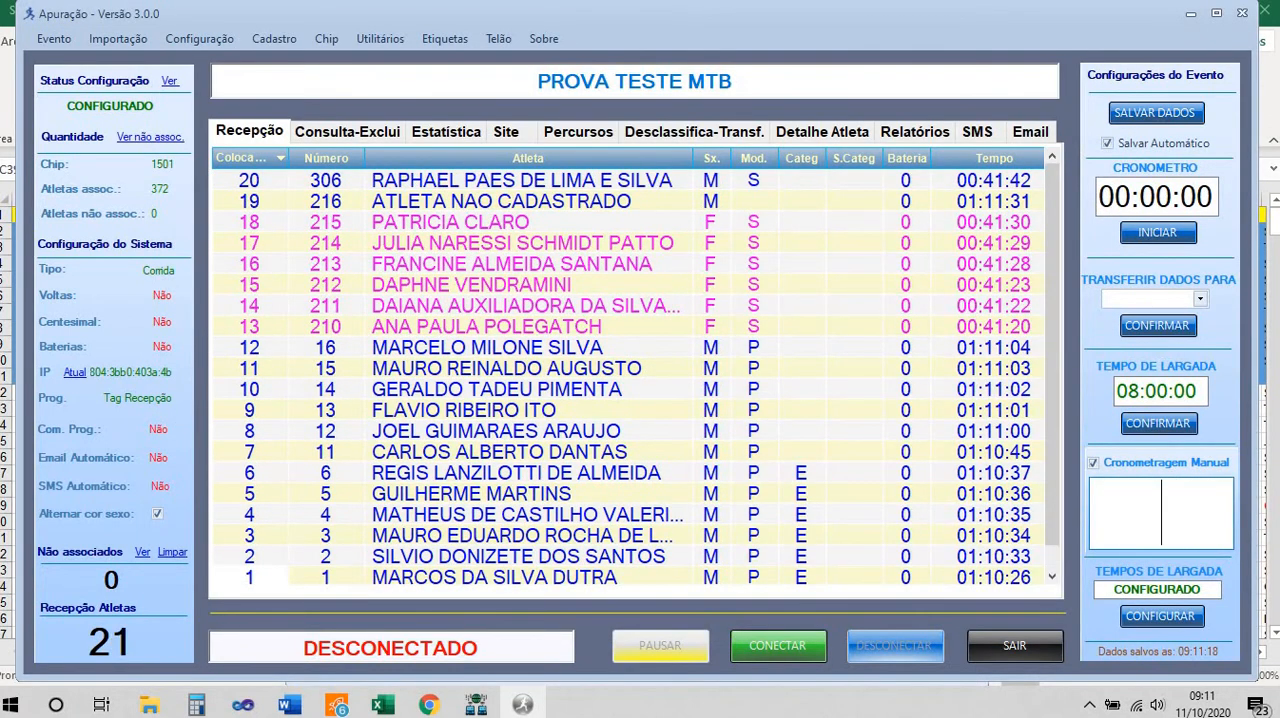
type("308")
key("Return")
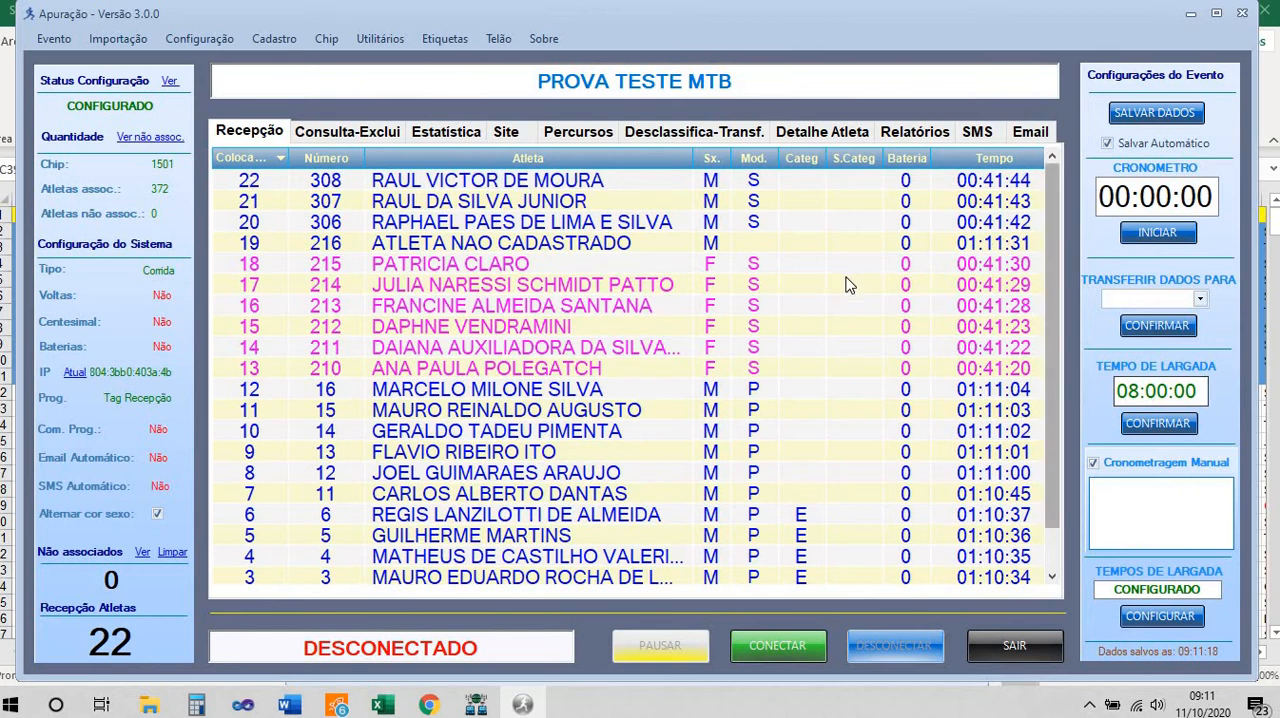
type("309")
key("Return")
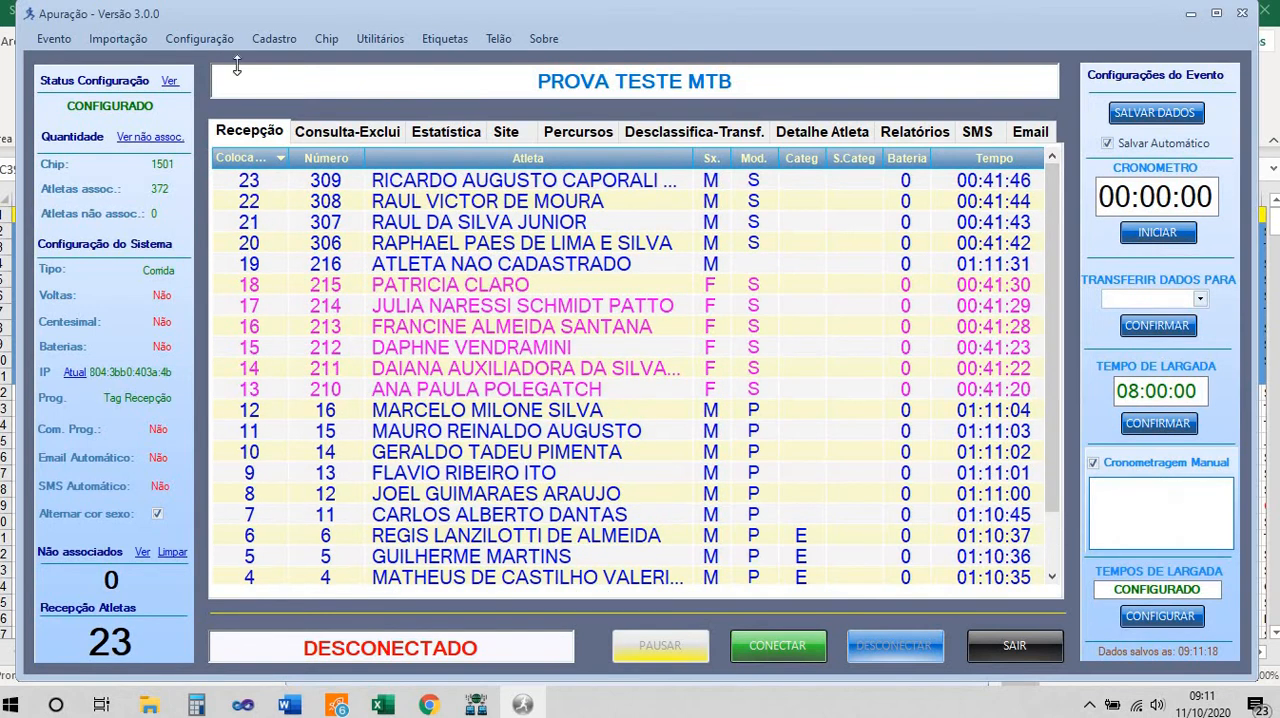
Examine the registered athletes list for bib numbers in the 600 range and their modalities, and return to the arrivals screen
left_click(274, 38)
left_click(288, 54)
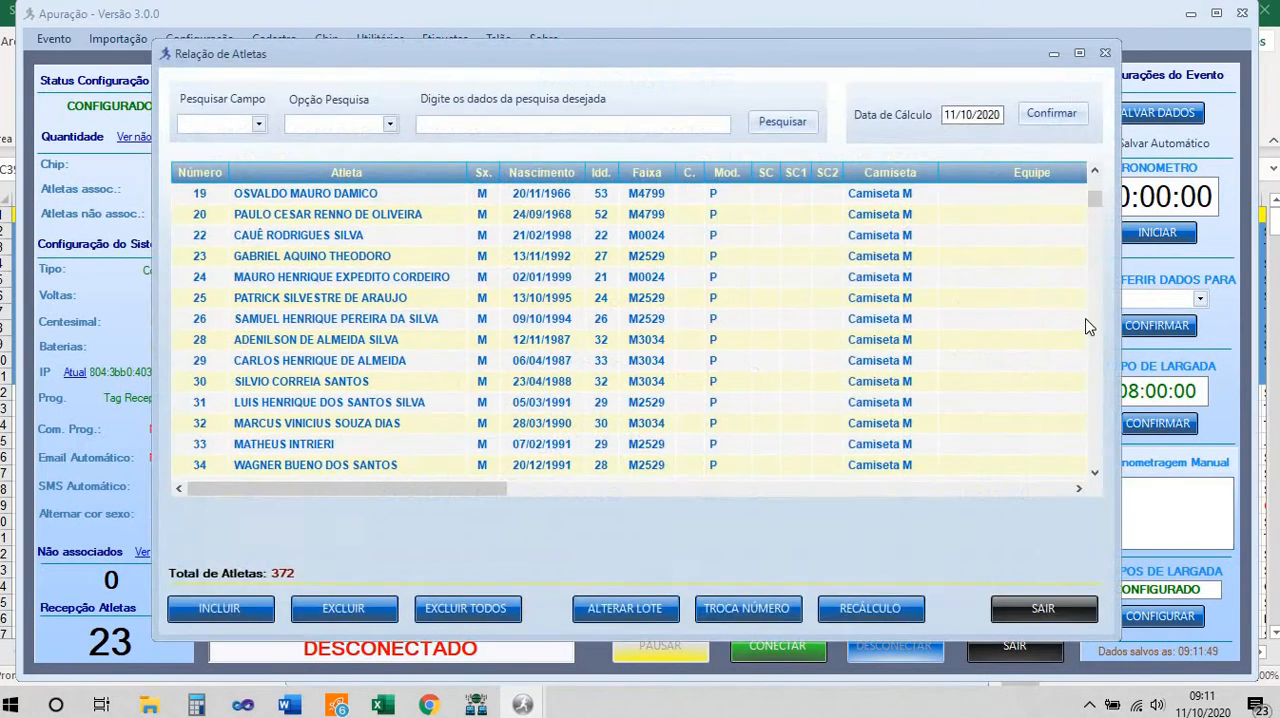
scroll(1089, 327, "down", 2)
left_click_drag(1095, 205, 1097, 397)
scroll(1097, 397, "up", 8)
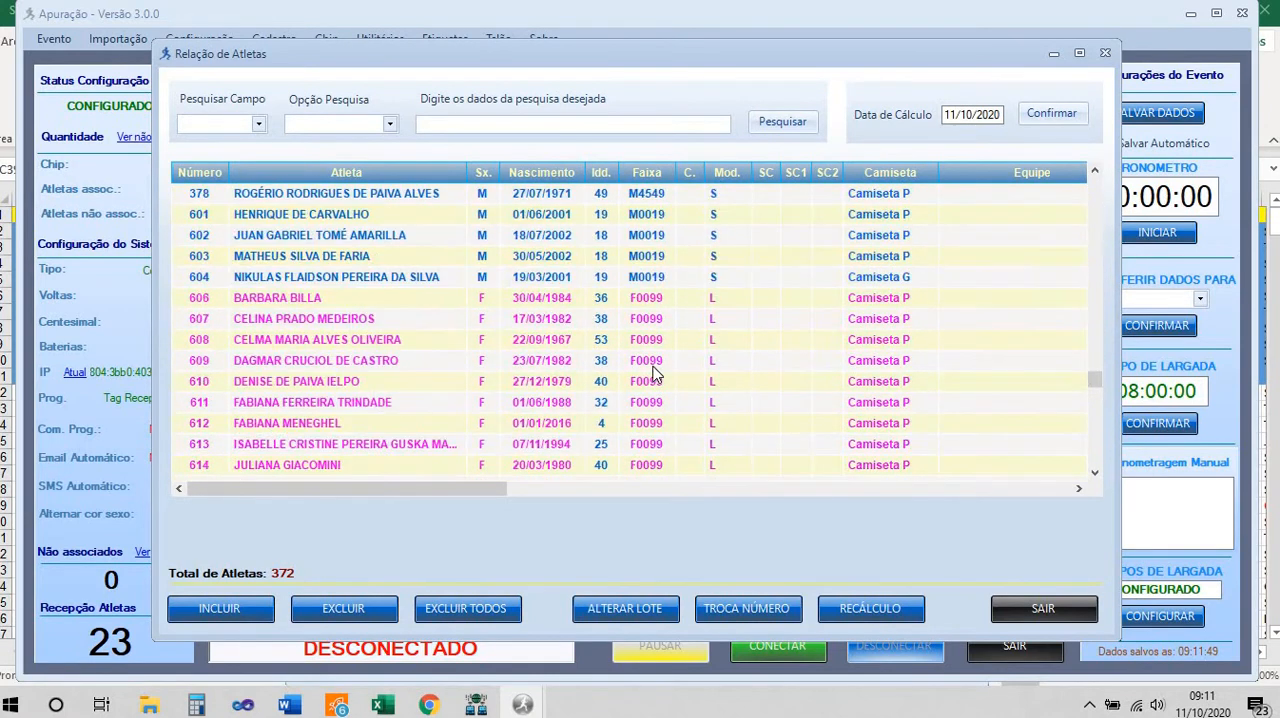
scroll(422, 328, "down", 9)
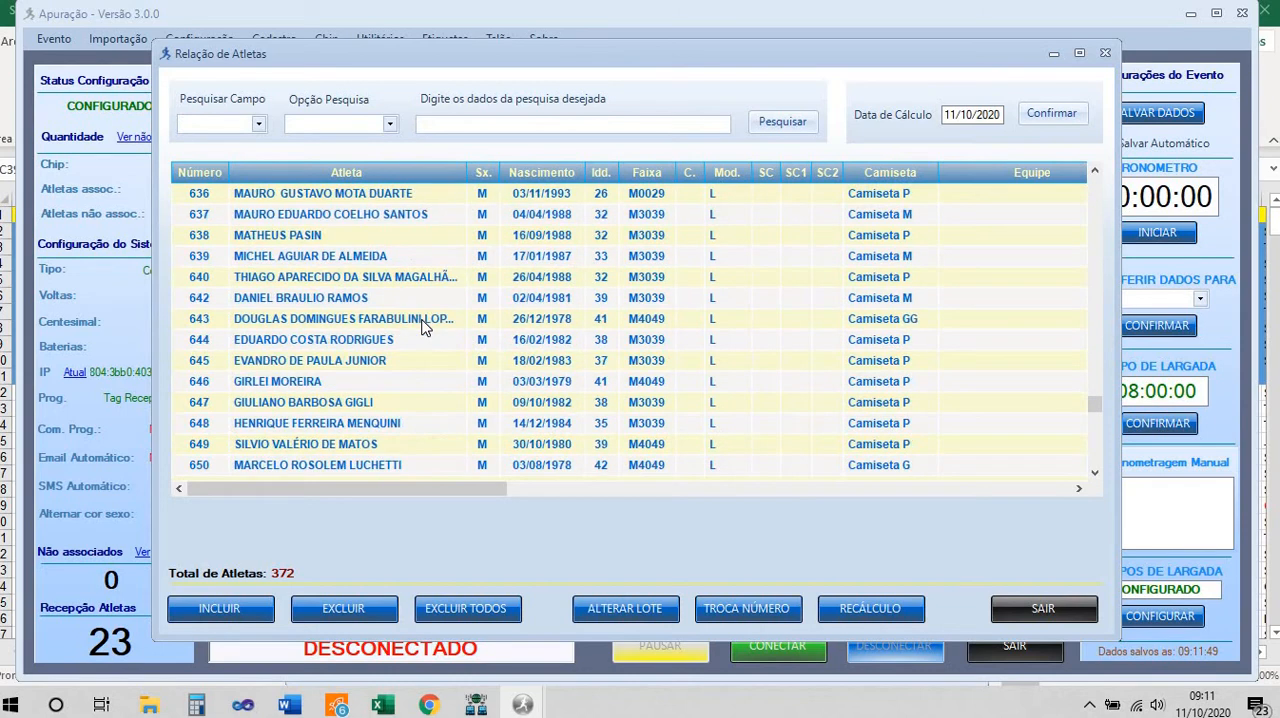
left_click(1123, 507)
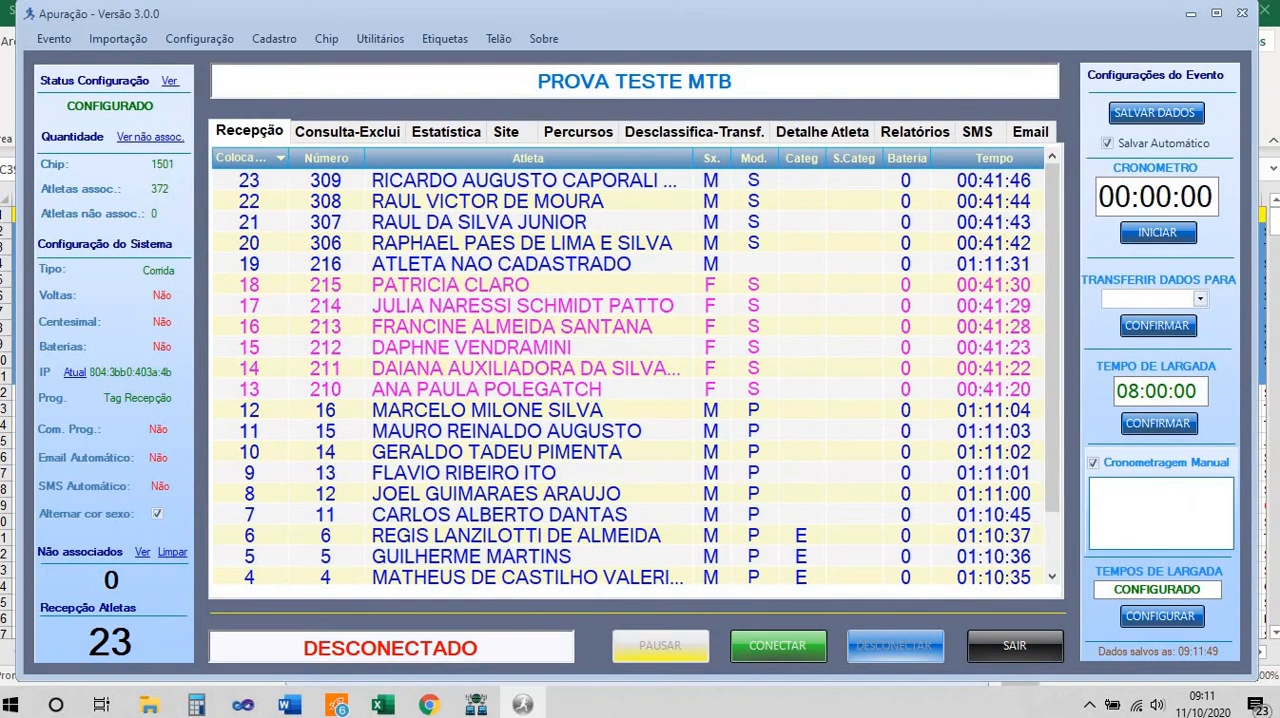
Record the manual arrivals of bib numbers 601, 606, 610, 620, 621 and 622
type("601")
key("Return")
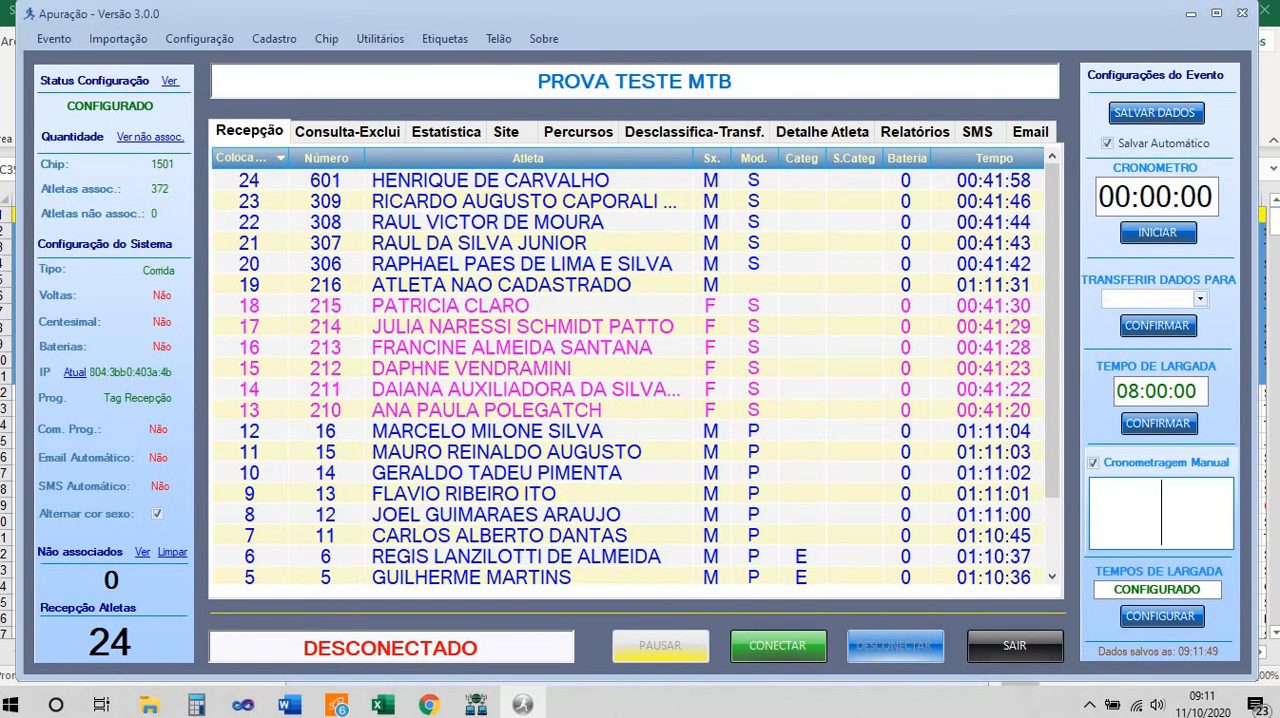
type("606")
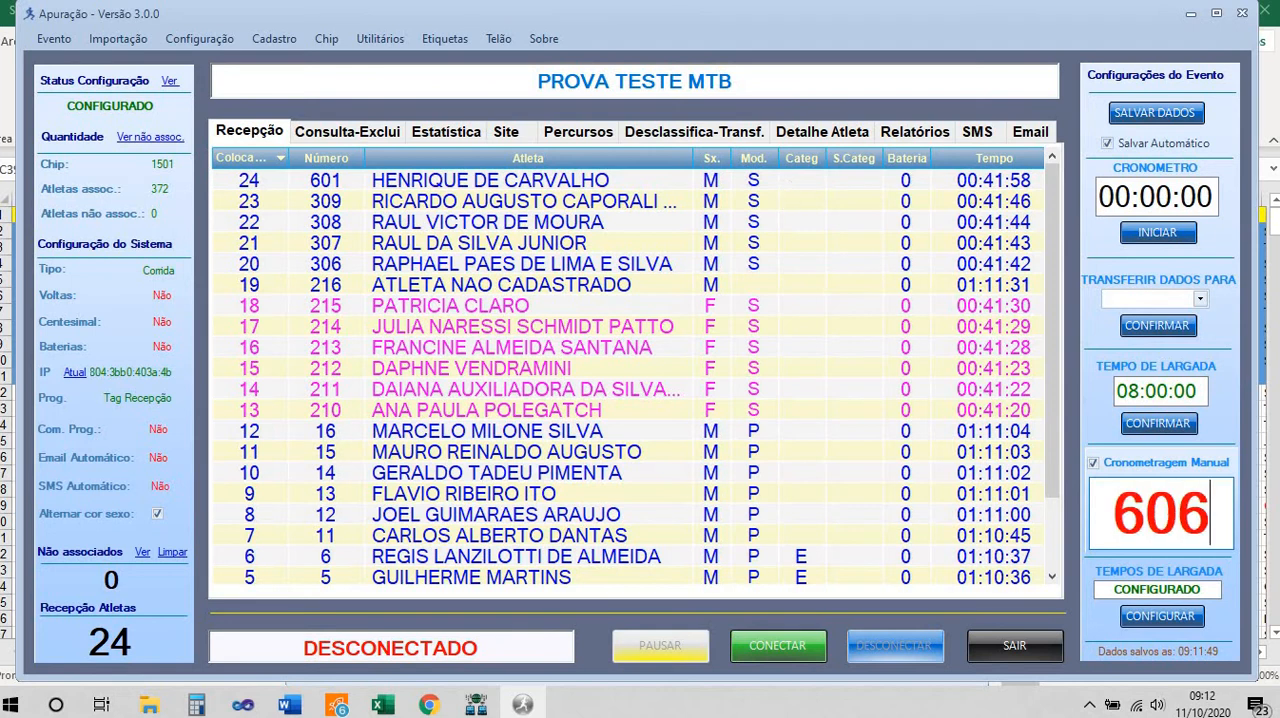
key("Return")
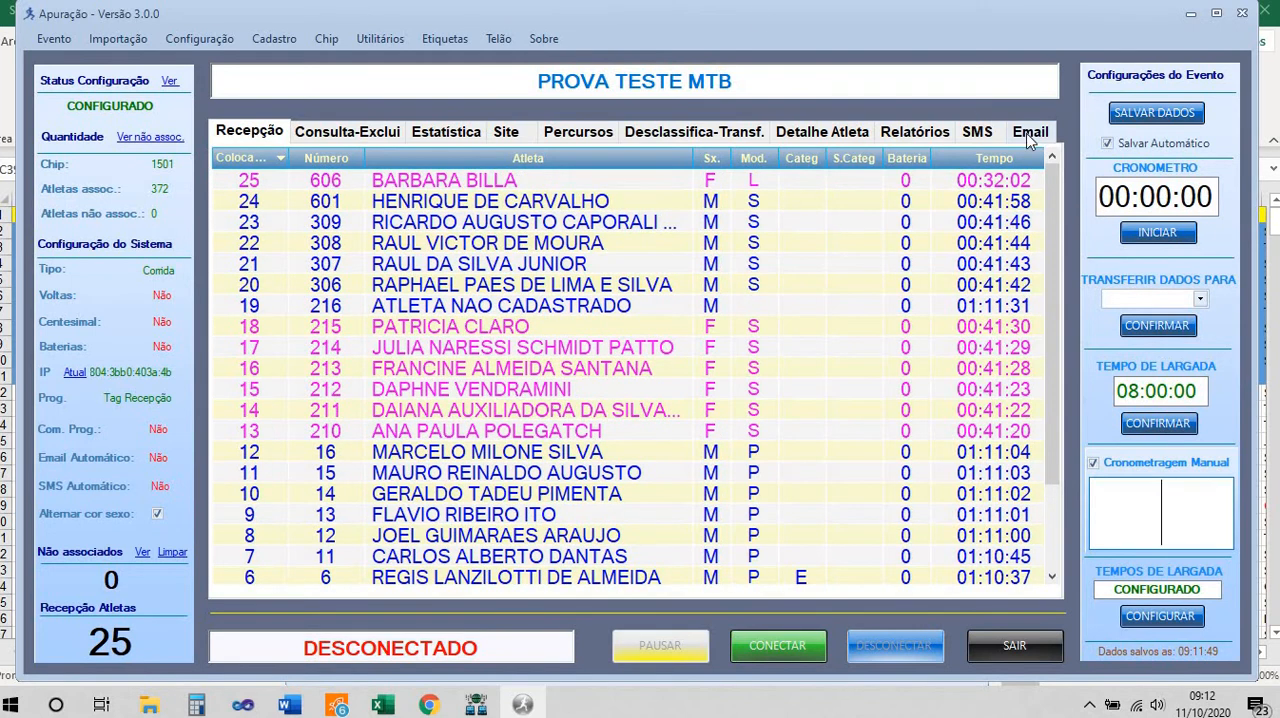
type("610")
key("Return")
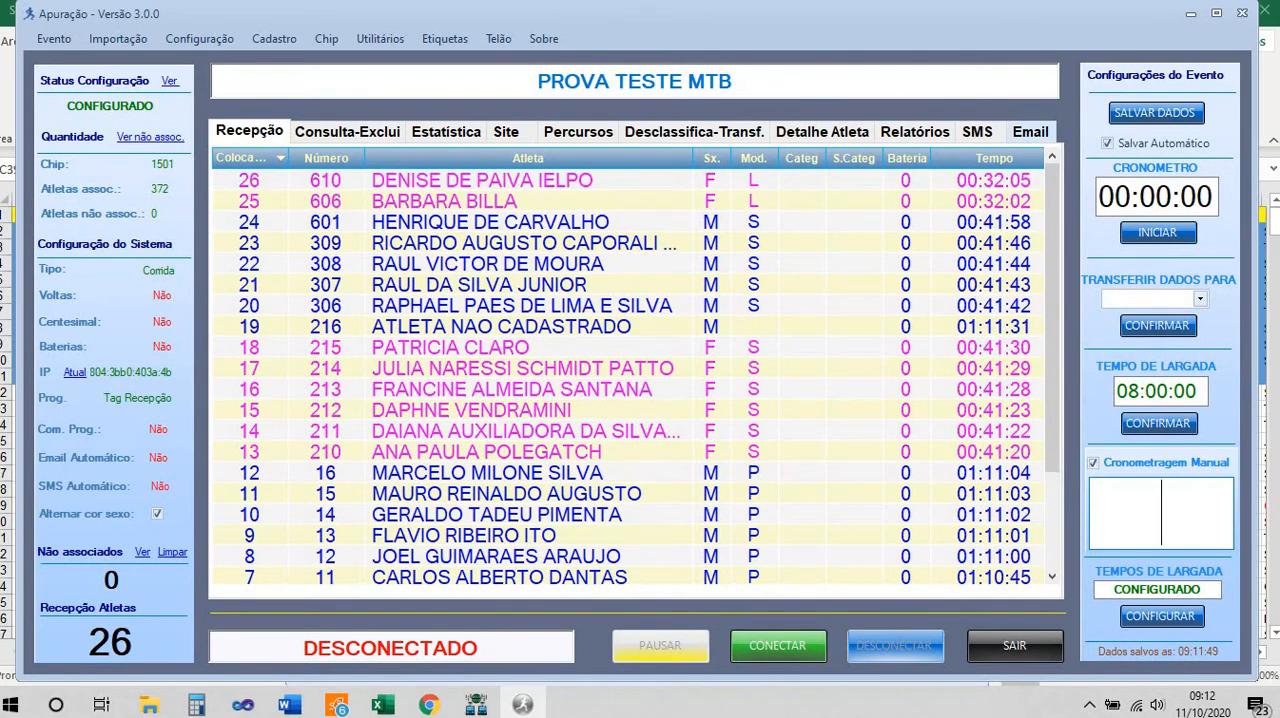
type("620")
key("Return")
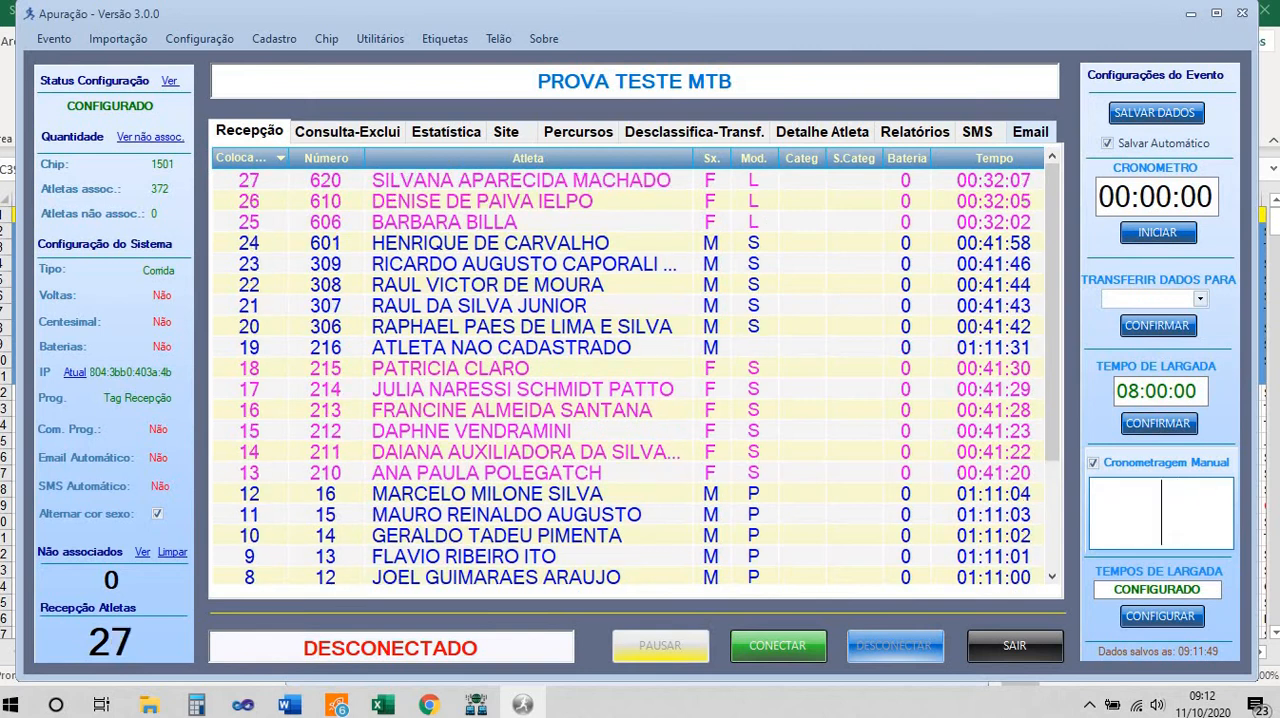
type("621")
key("Return")
type("622")
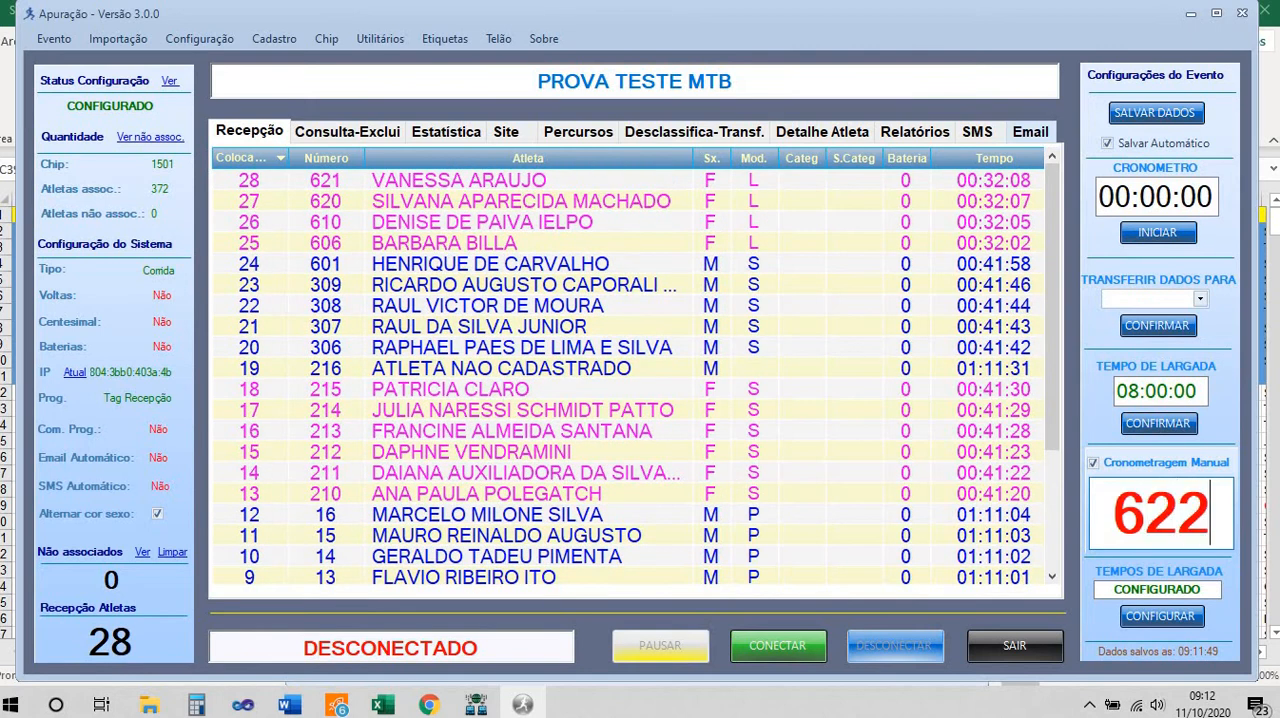
key("Return")
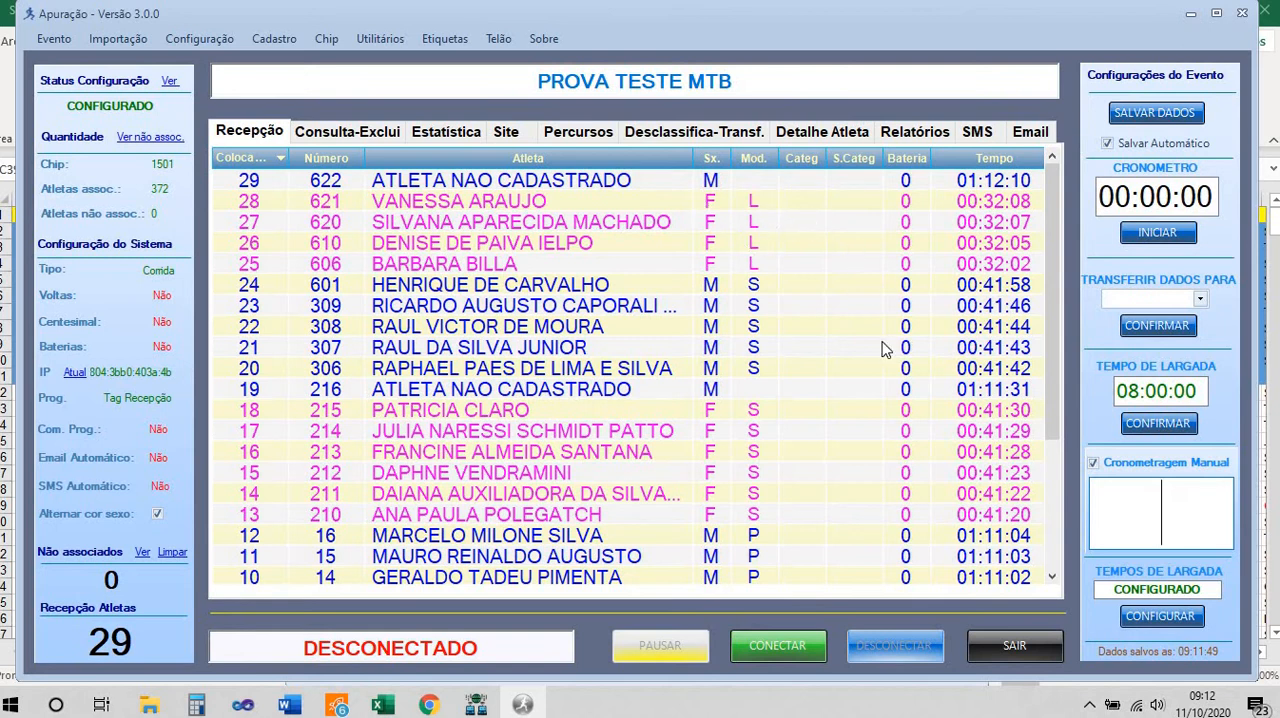
Record the manual arrivals of bib numbers 635 to 638 in sequence
type("6")
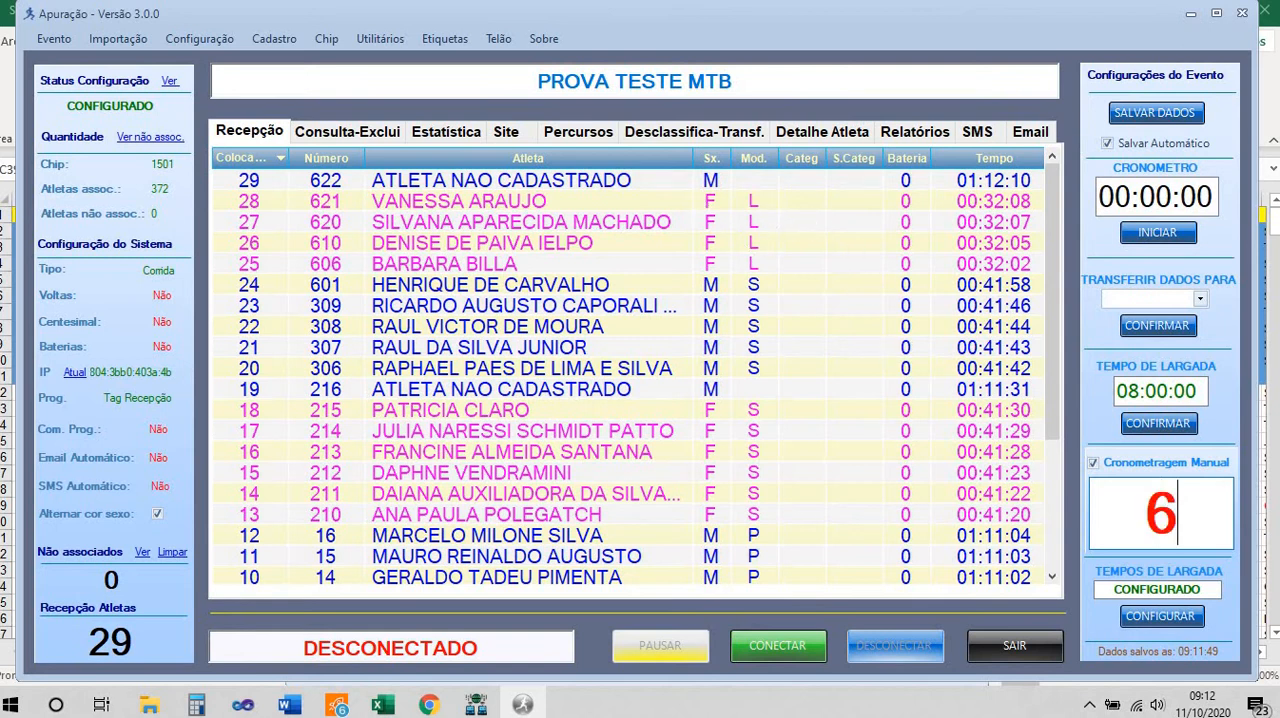
type("35")
key("Return")
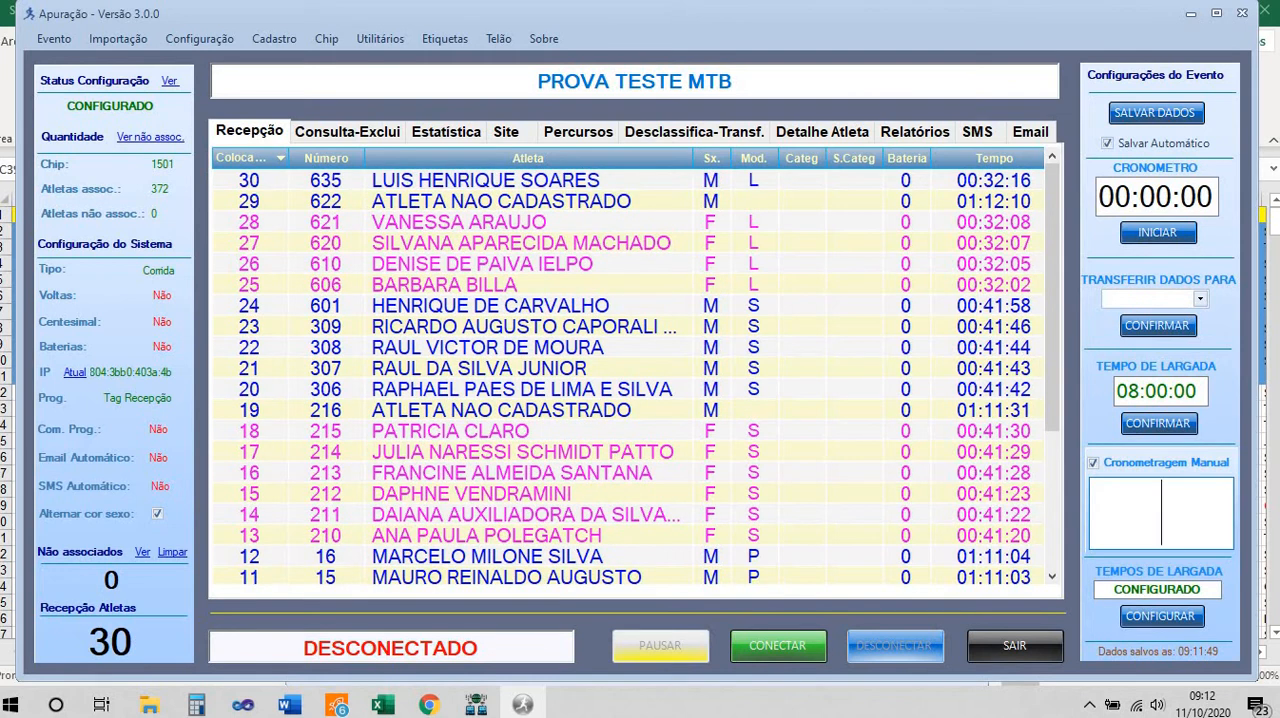
type("636")
key("Return")
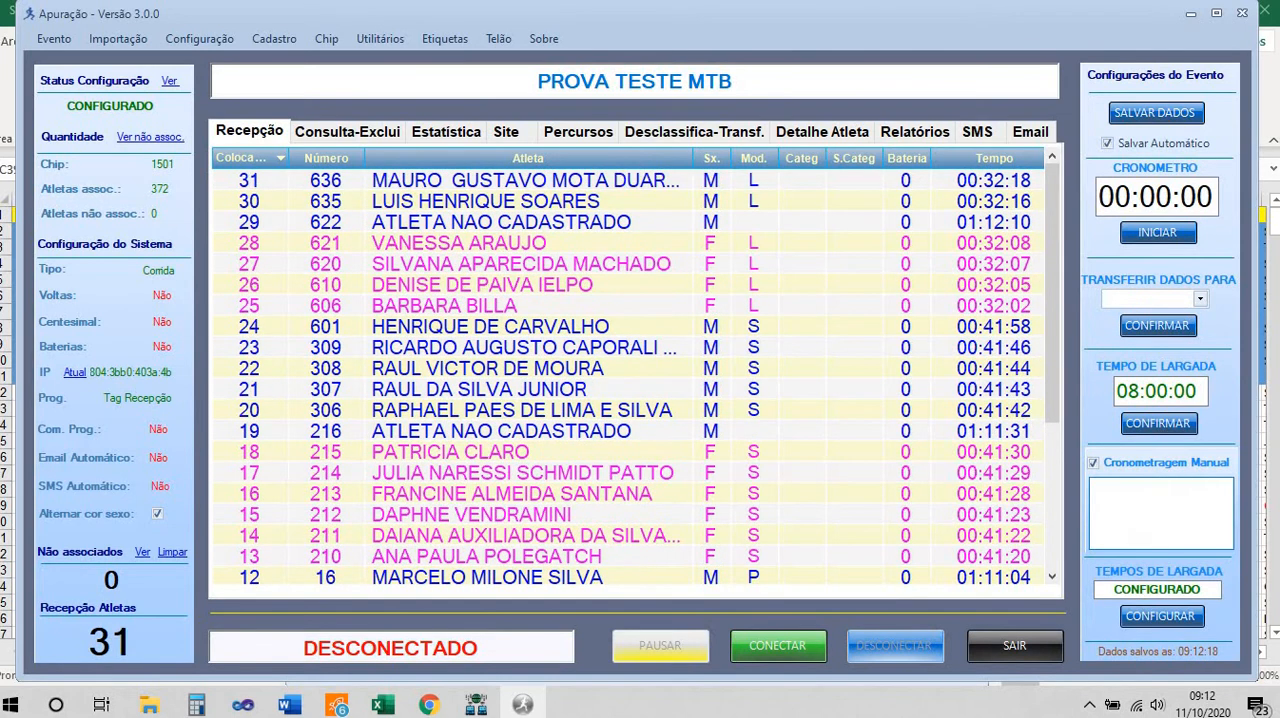
type("637")
key("Return")
type("638")
key("Return")
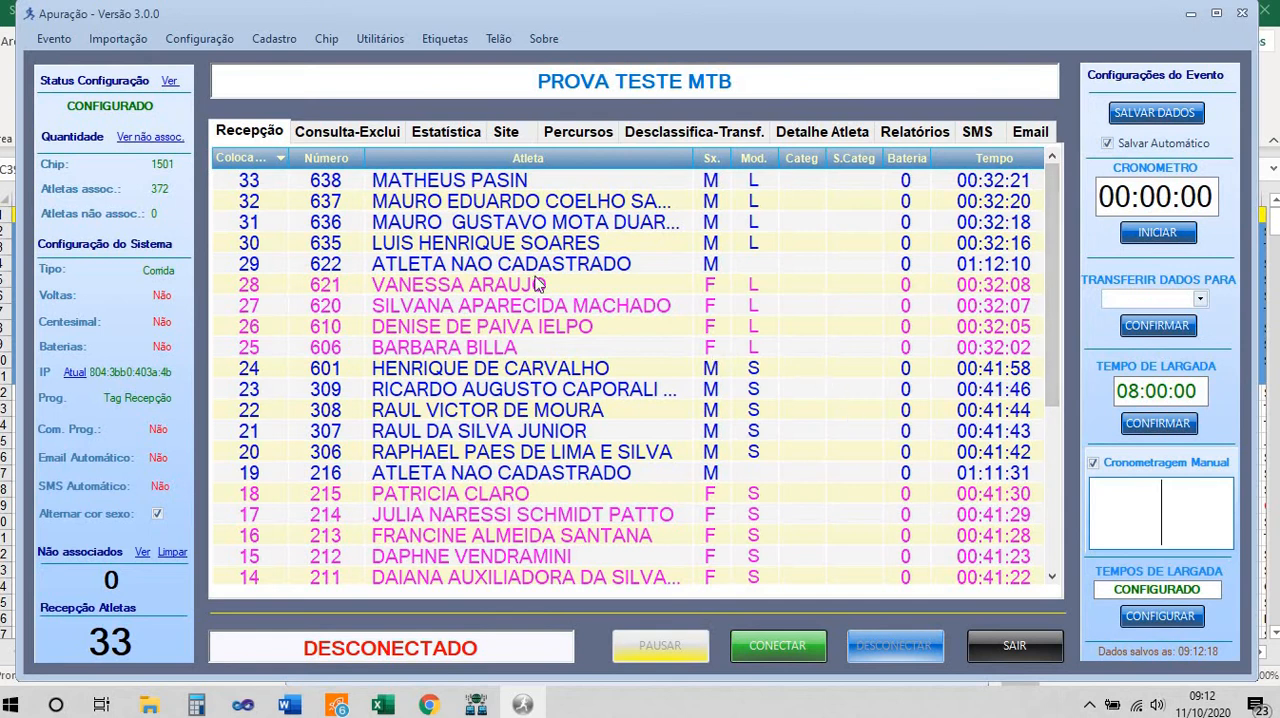
Sort the registered athletes list by modality, look up the bib numbers of modality T, and return to the arrivals screen
left_click(260, 41)
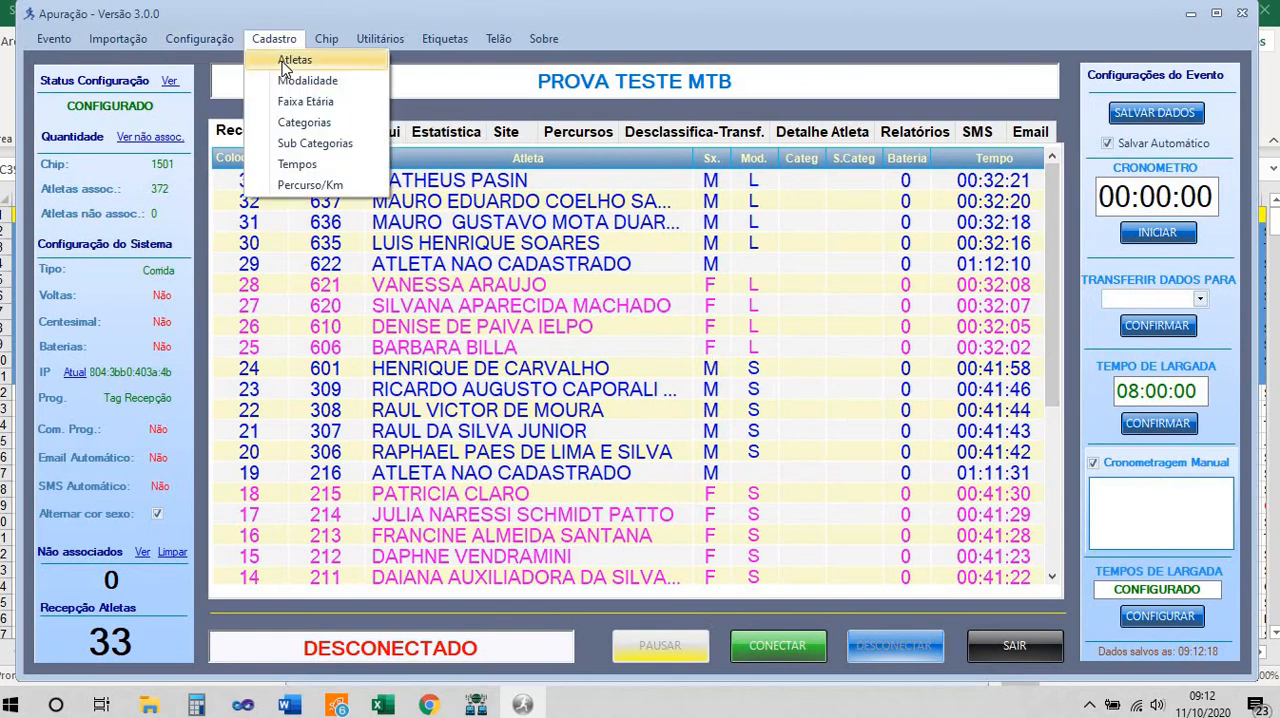
left_click(281, 62)
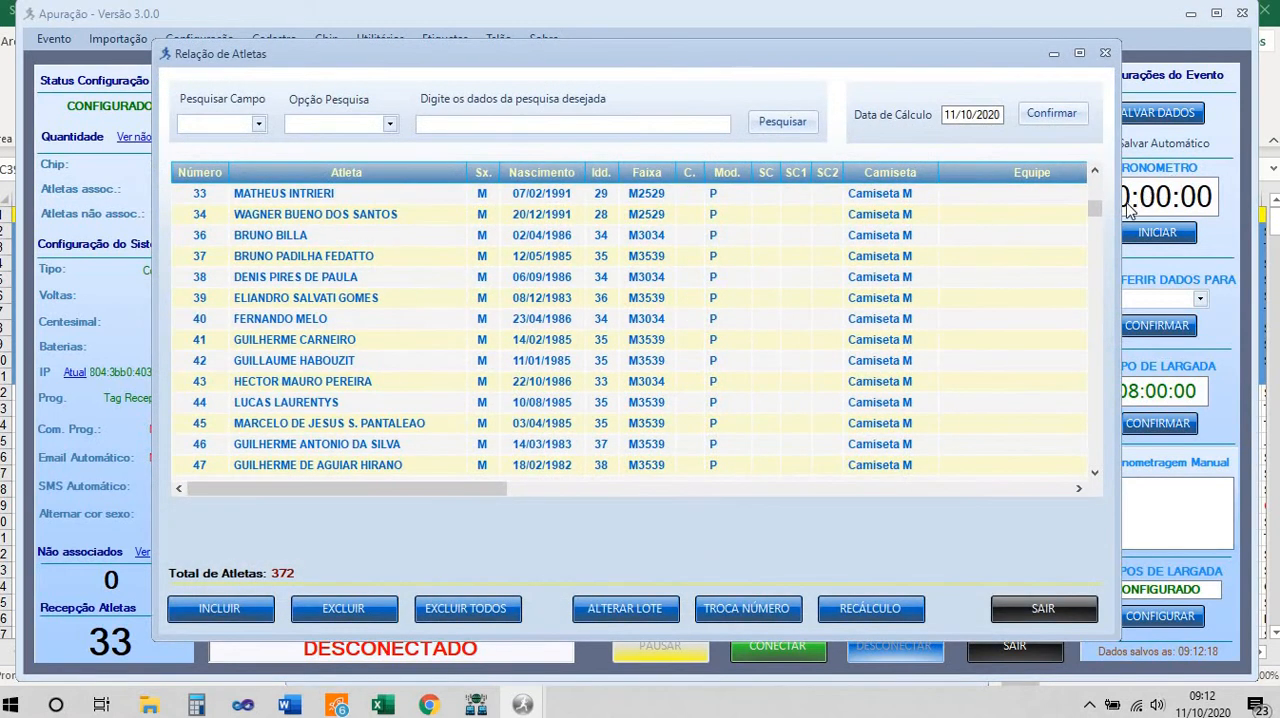
left_click_drag(1100, 218, 1093, 462)
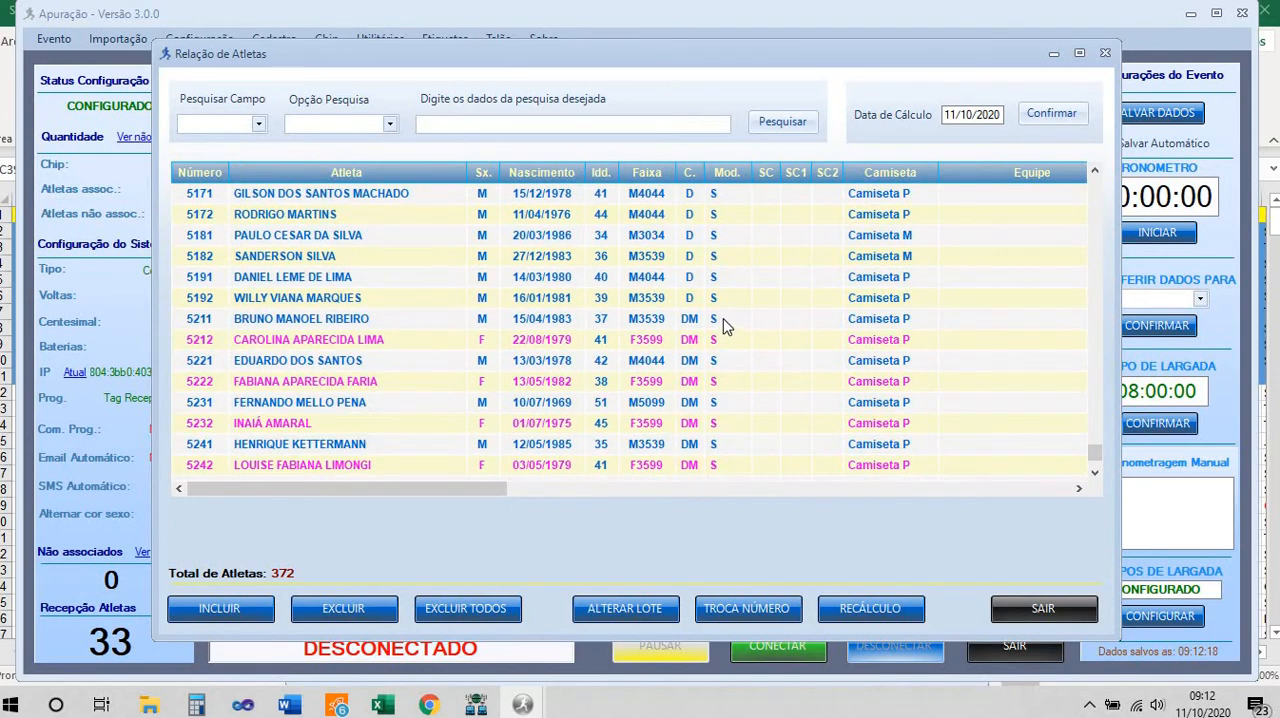
scroll(725, 325, "up", 3)
scroll(725, 325, "up", 20)
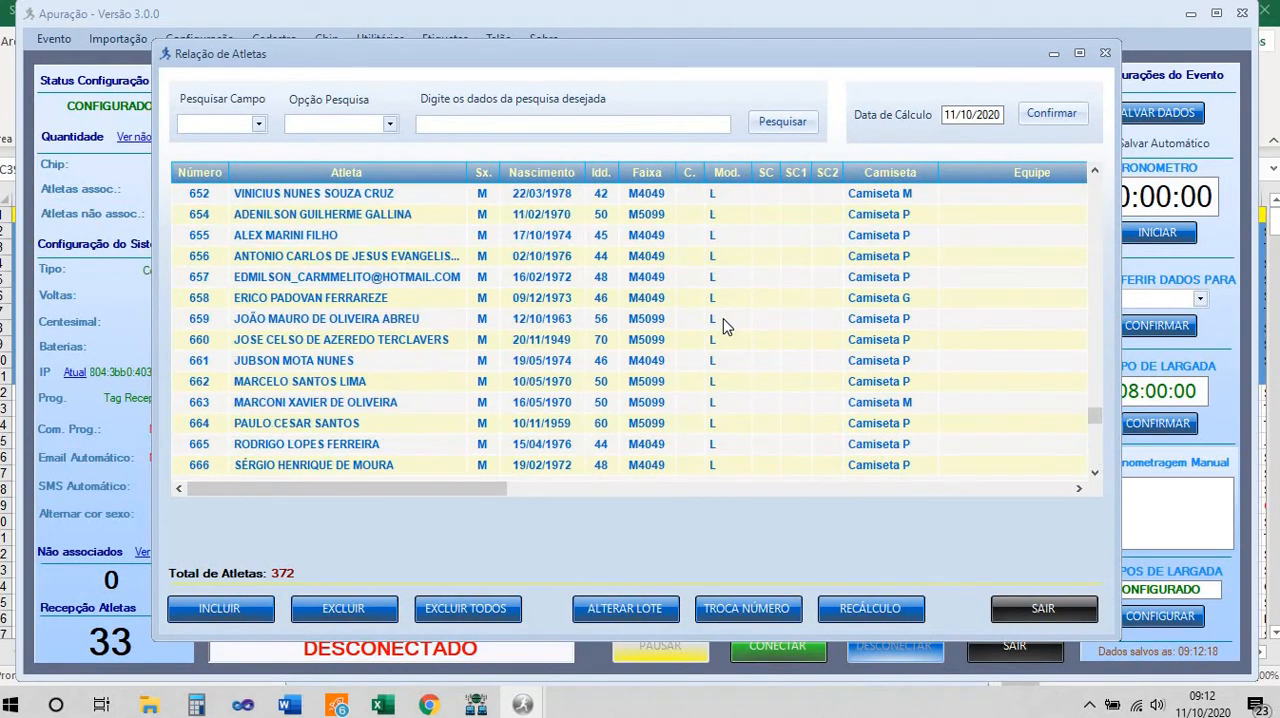
scroll(725, 325, "up", 15)
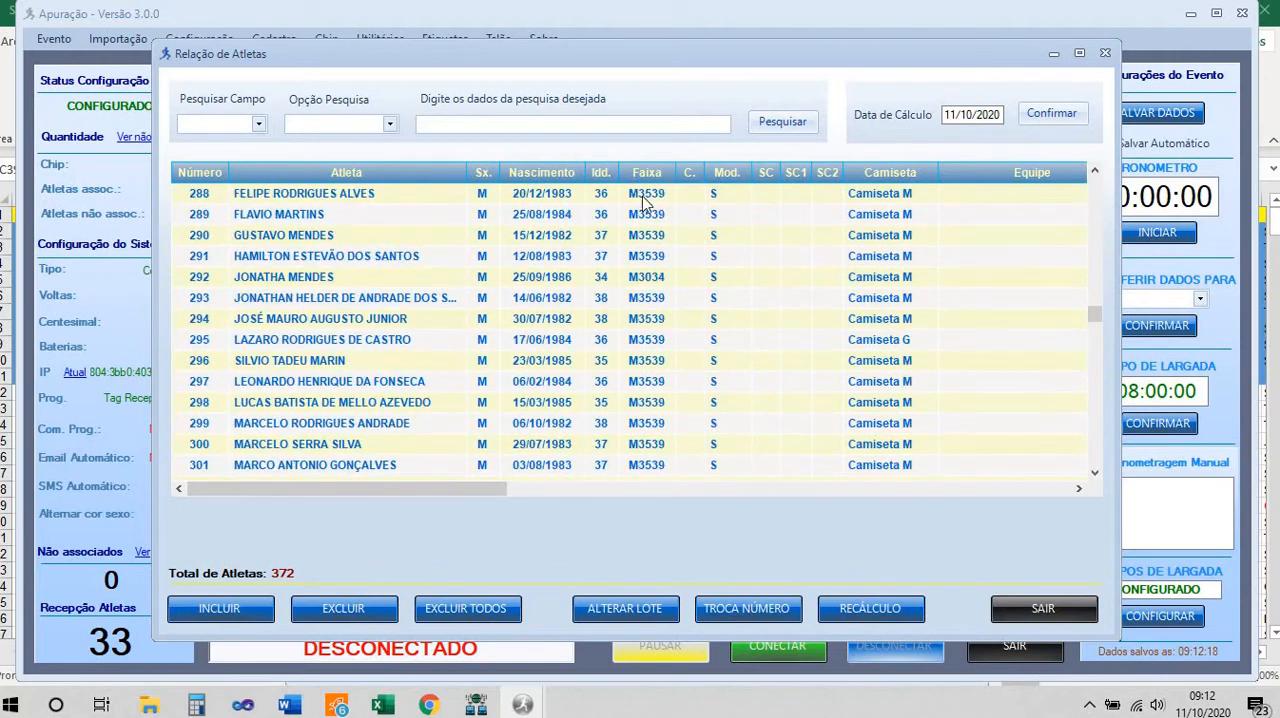
left_click(730, 178)
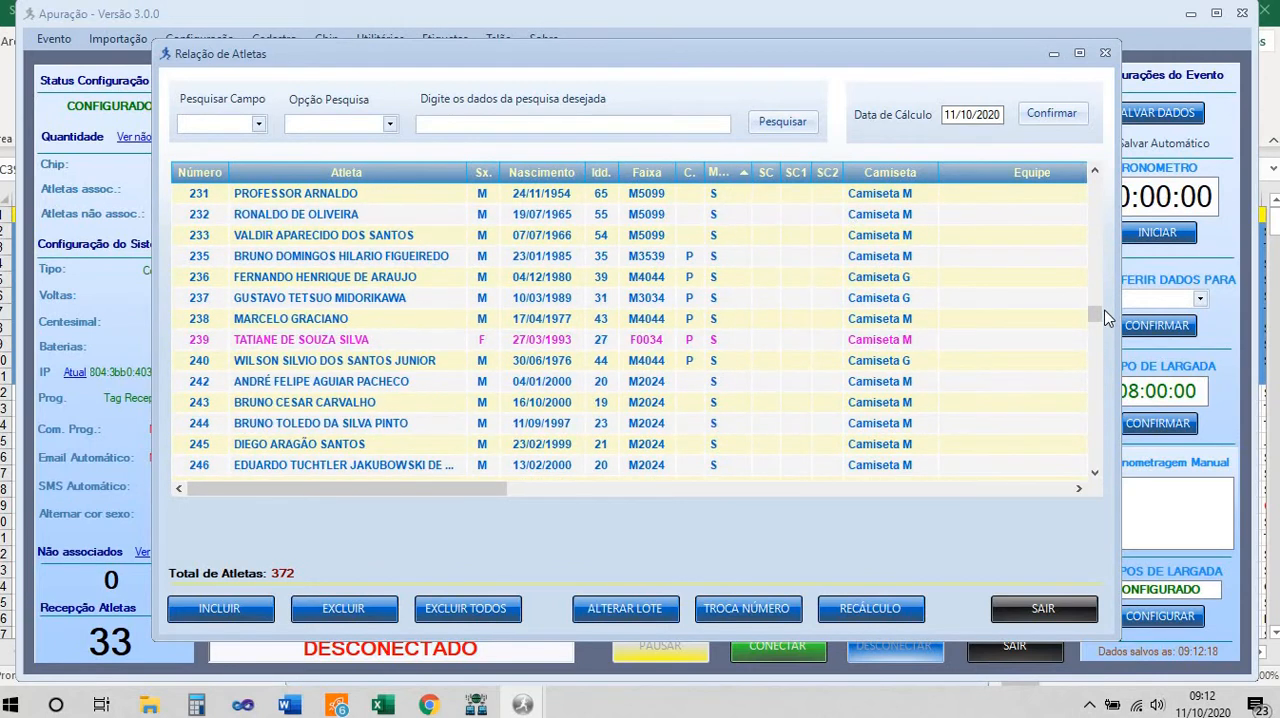
left_click_drag(1097, 313, 1108, 477)
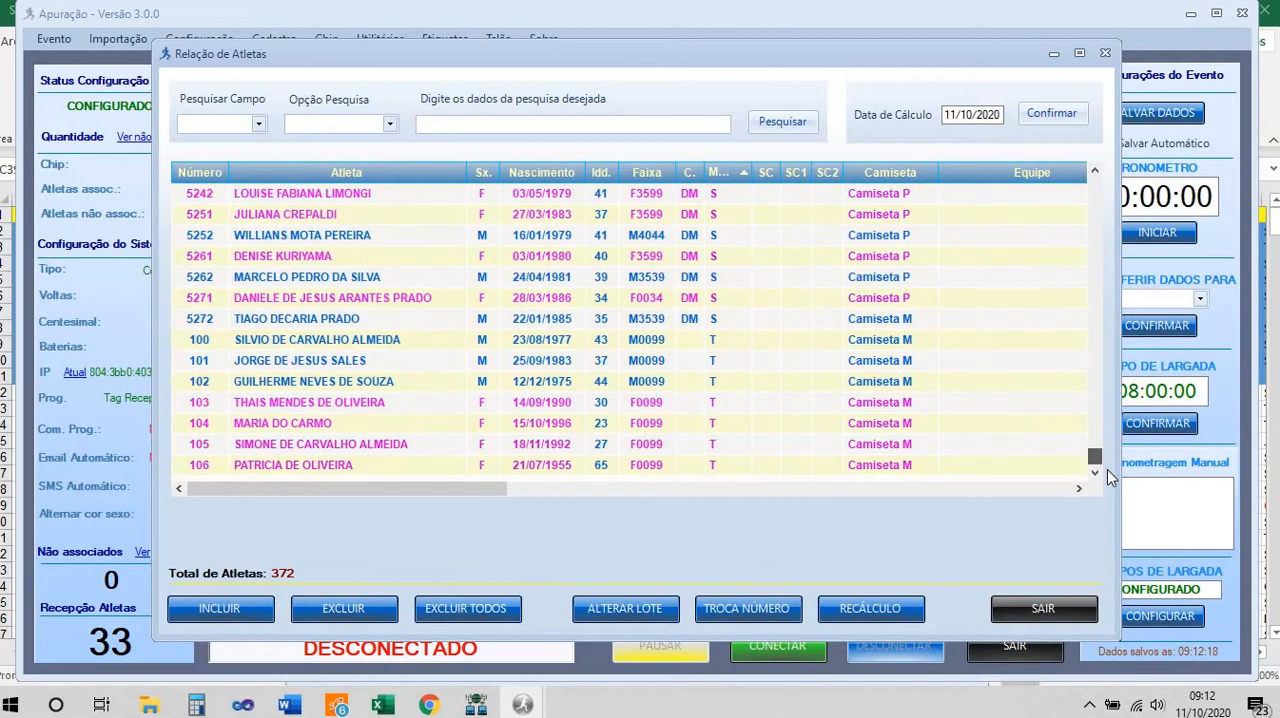
left_click(1060, 618)
Record the manual arrivals of bib numbers 100 to 104 in sequence
type("100")
key("Return")
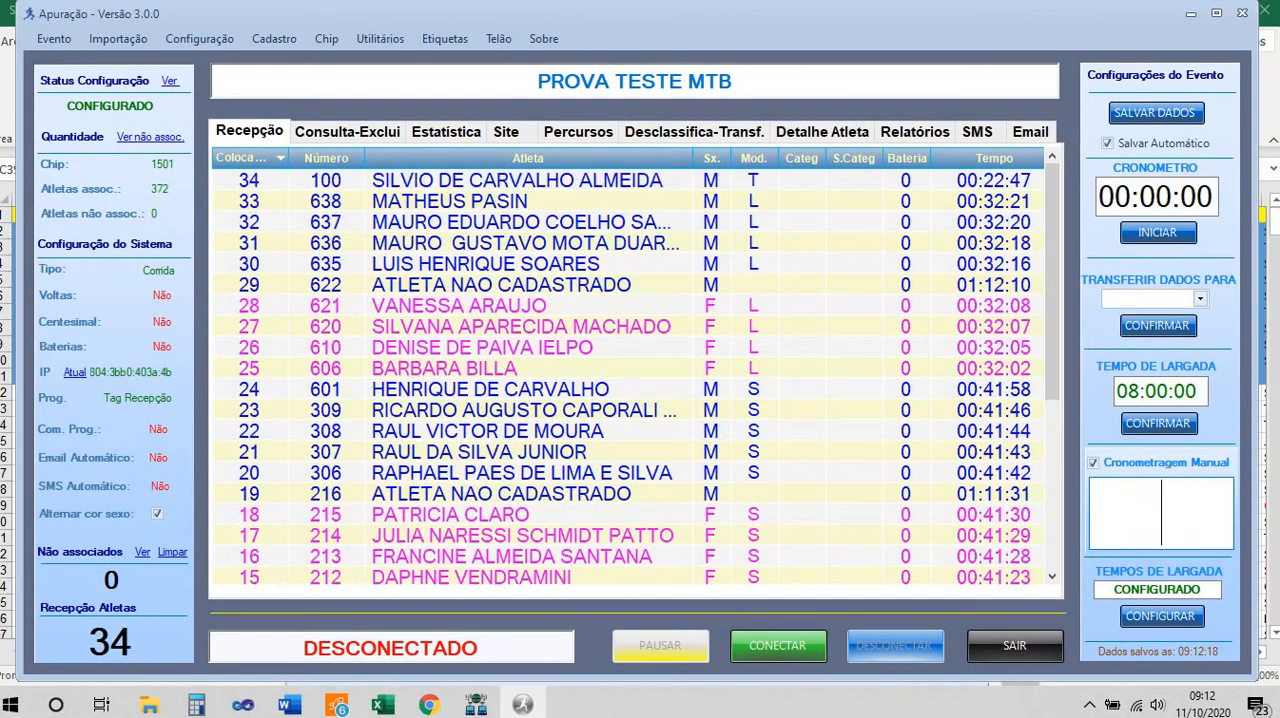
type("101")
key("Return")
type("102")
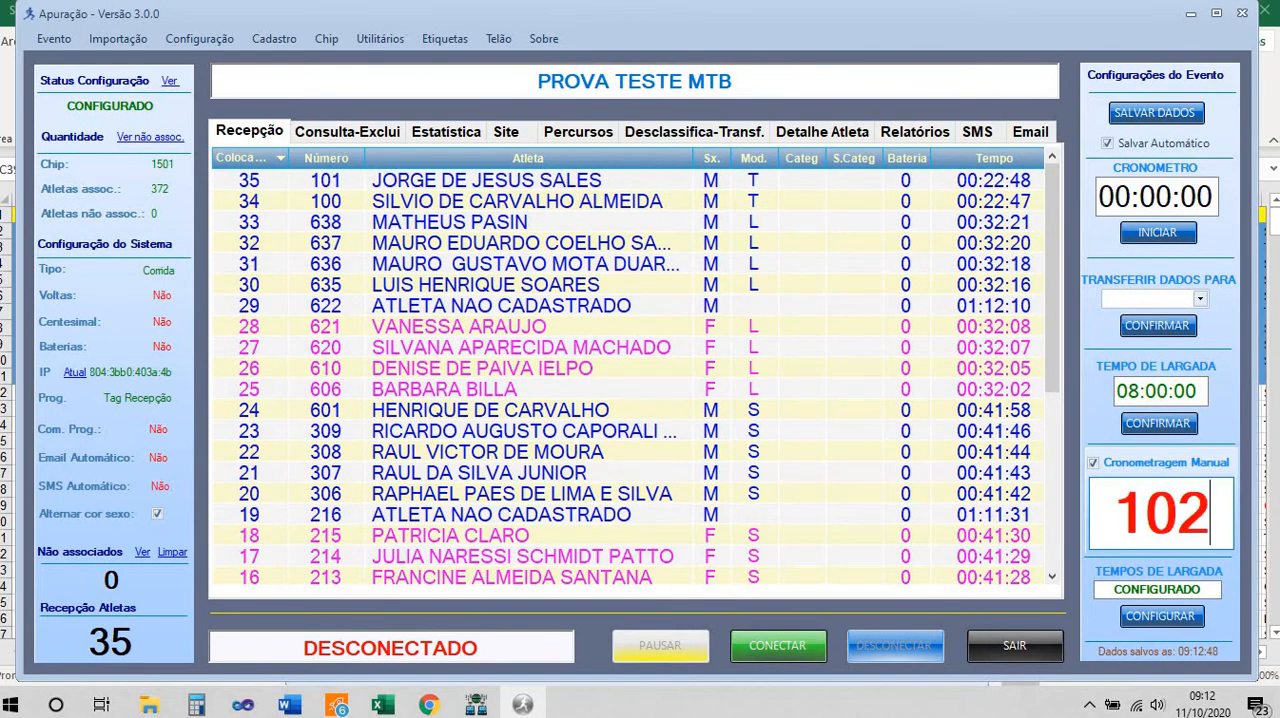
key("Return")
type("103")
key("Return")
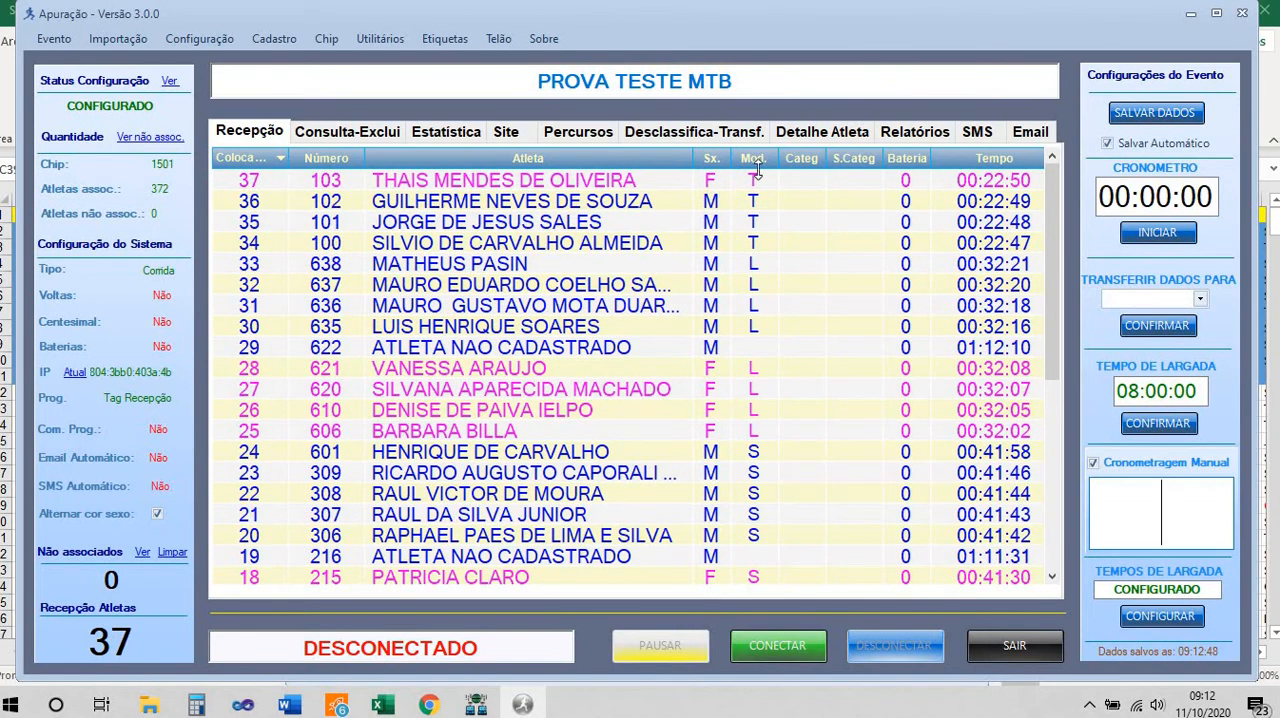
type("104")
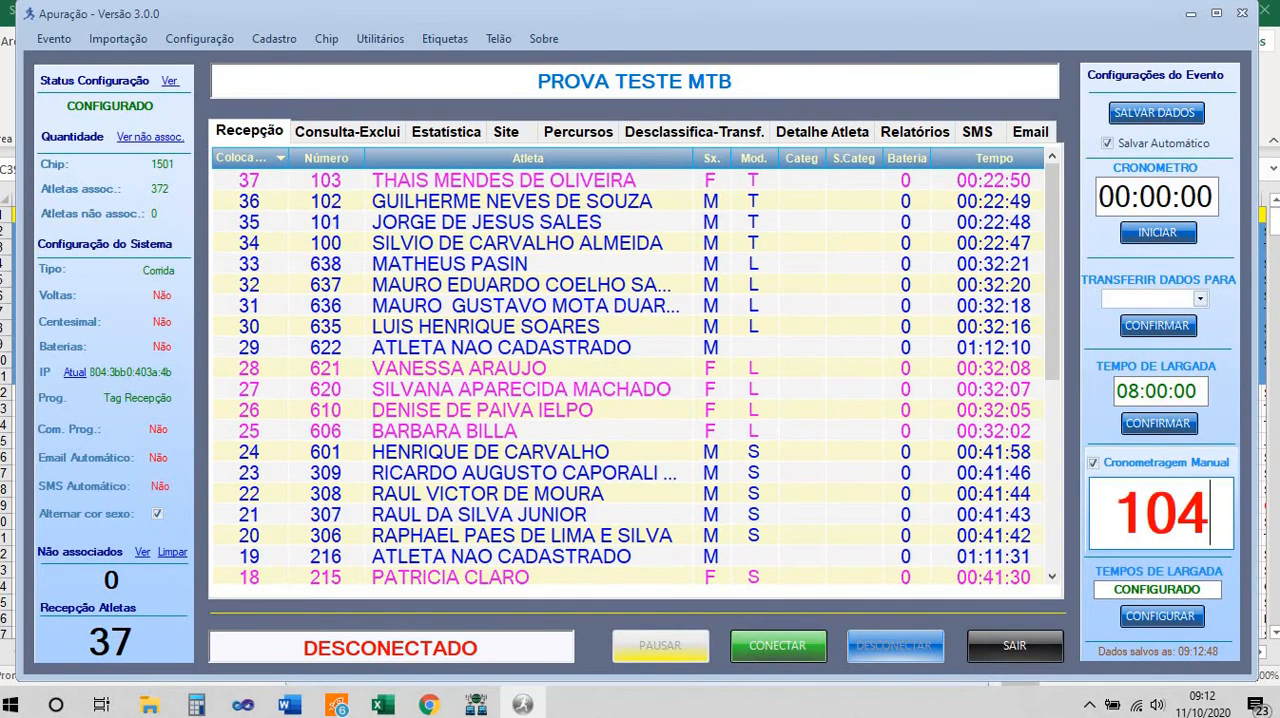
key("Return")
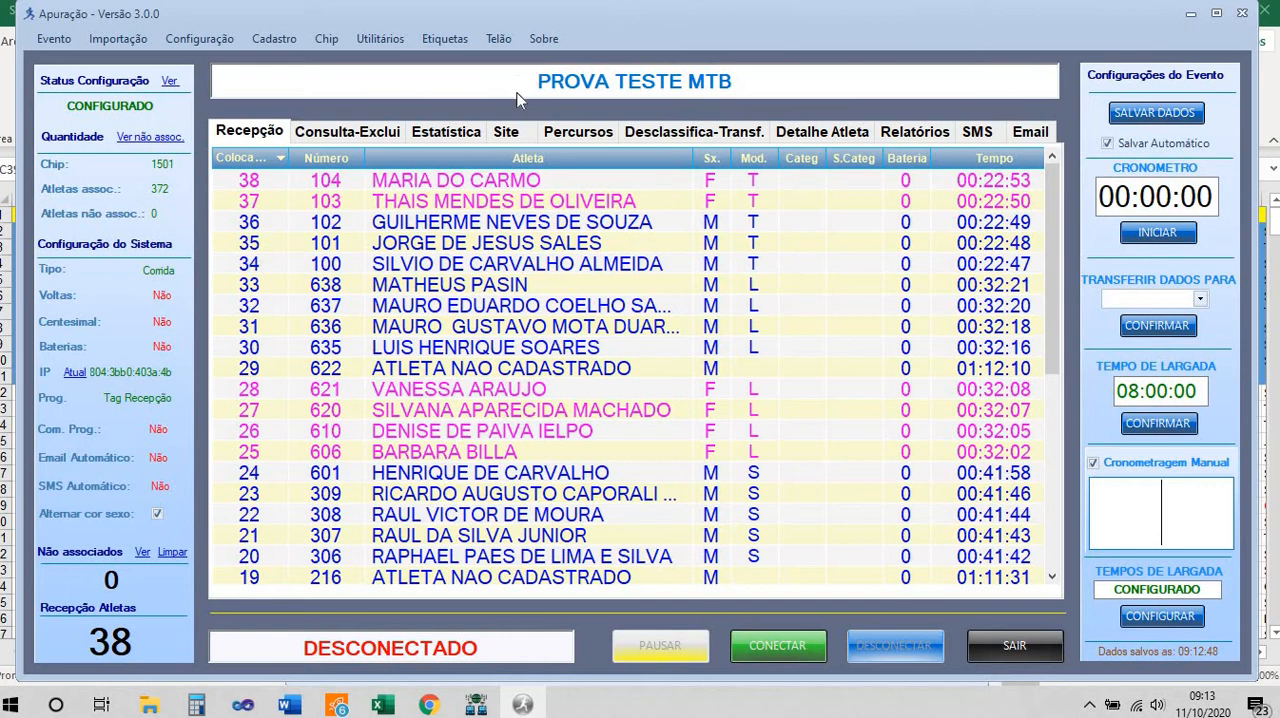
Review the arrival statistics (Estatística) by modality, sex and age group, including the SPORT Masculino total row
left_click(449, 137)
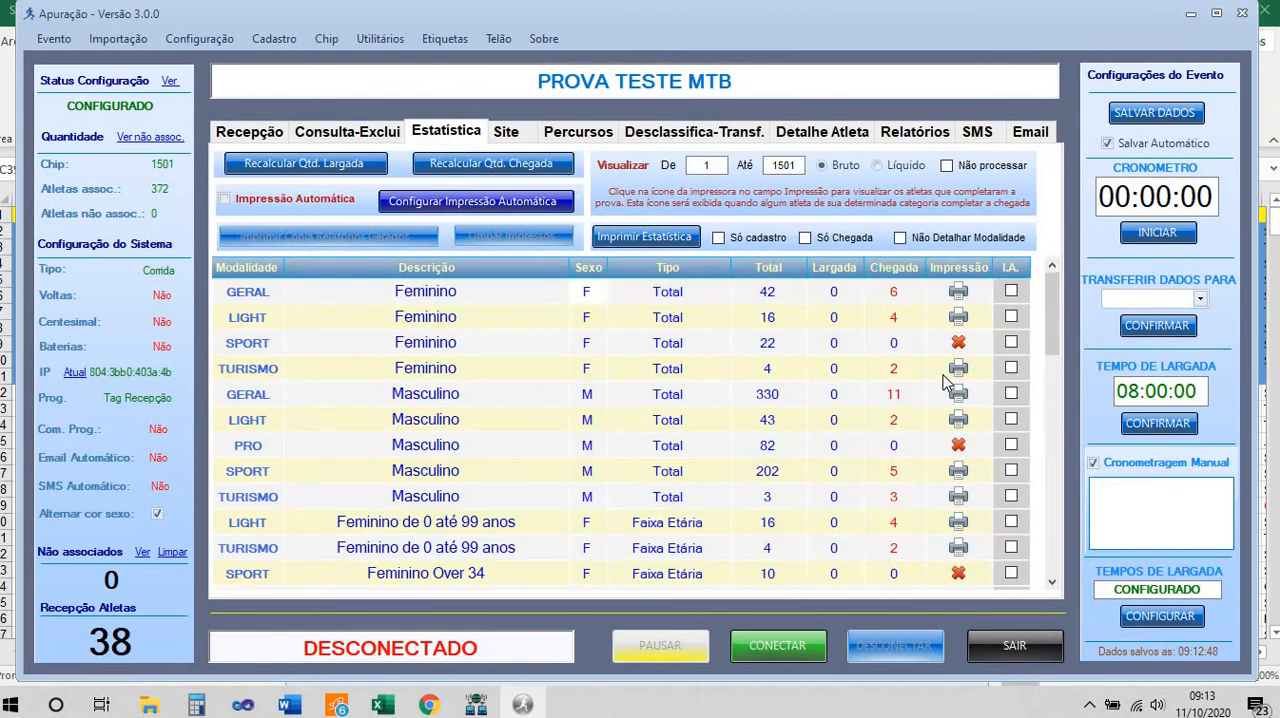
scroll(927, 400, "down", 8)
scroll(930, 398, "up", 8)
scroll(407, 377, "down", 3)
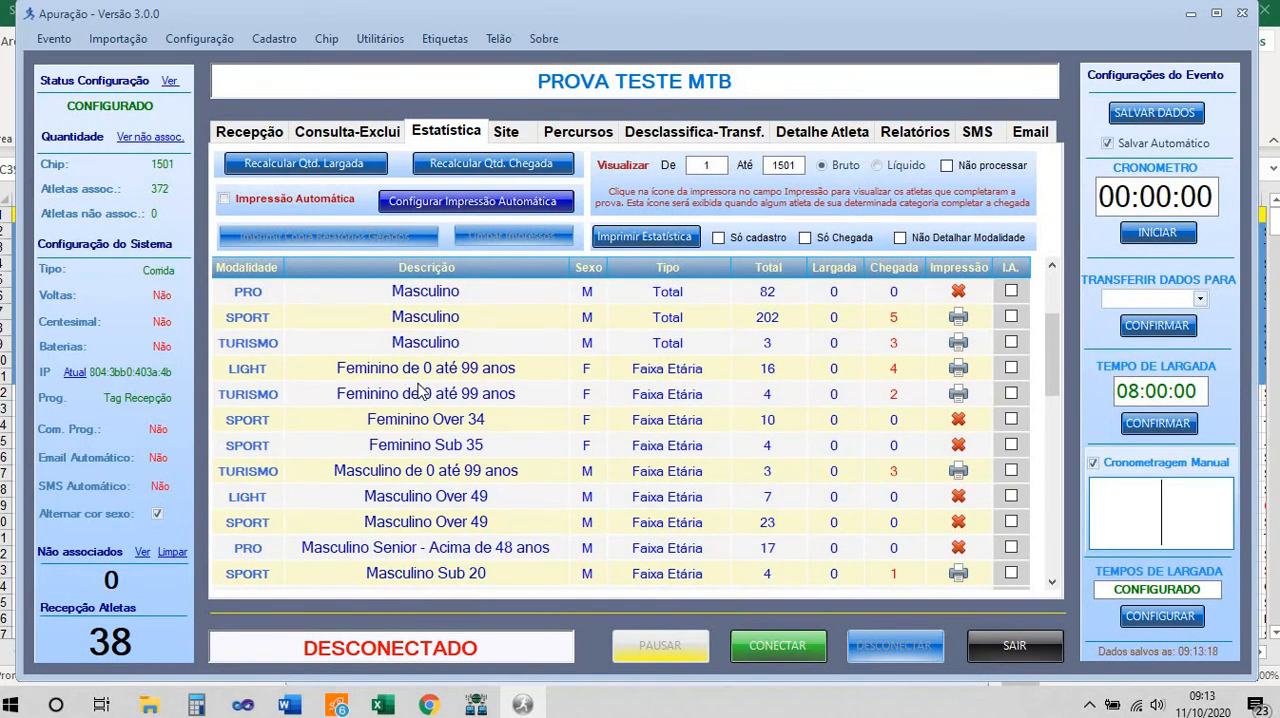
scroll(396, 426, "down", 2)
scroll(396, 426, "up", 2)
left_click(432, 320)
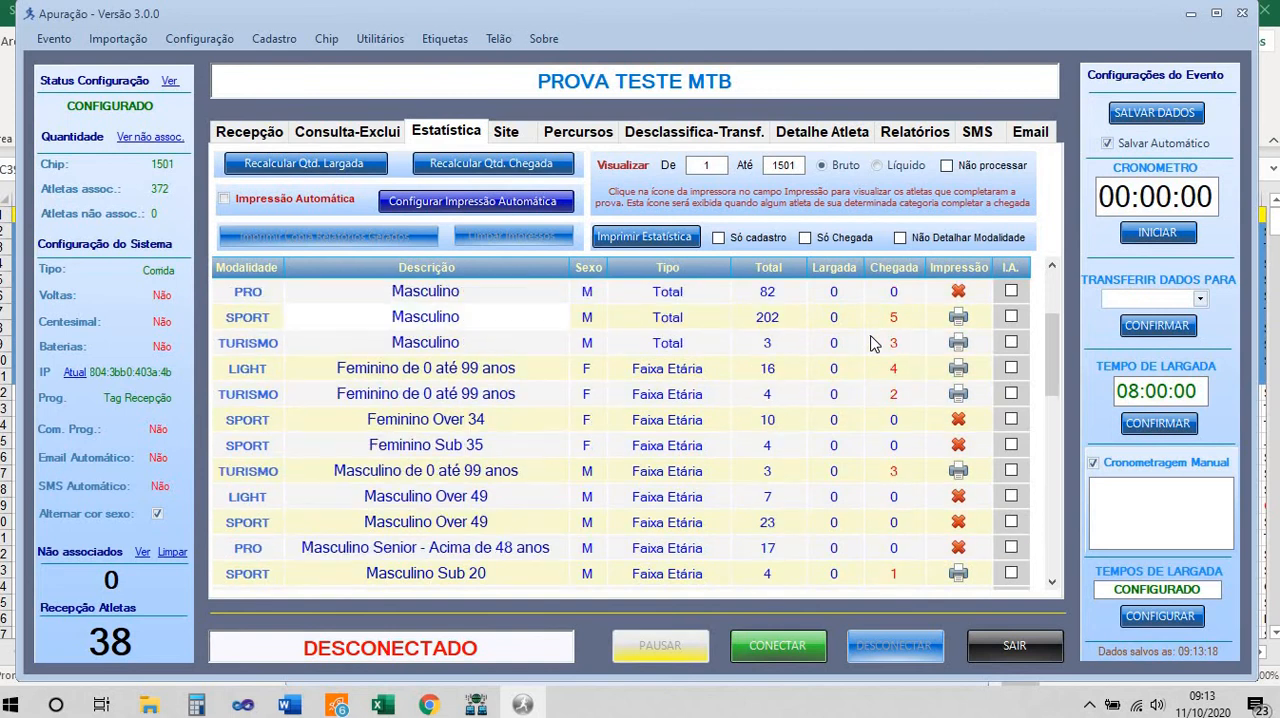
Examine the arrival counts of the age-group rows in the statistics list
scroll(686, 343, "up", 1)
scroll(686, 340, "down", 2)
scroll(283, 338, "up", 1)
scroll(390, 402, "down", 1)
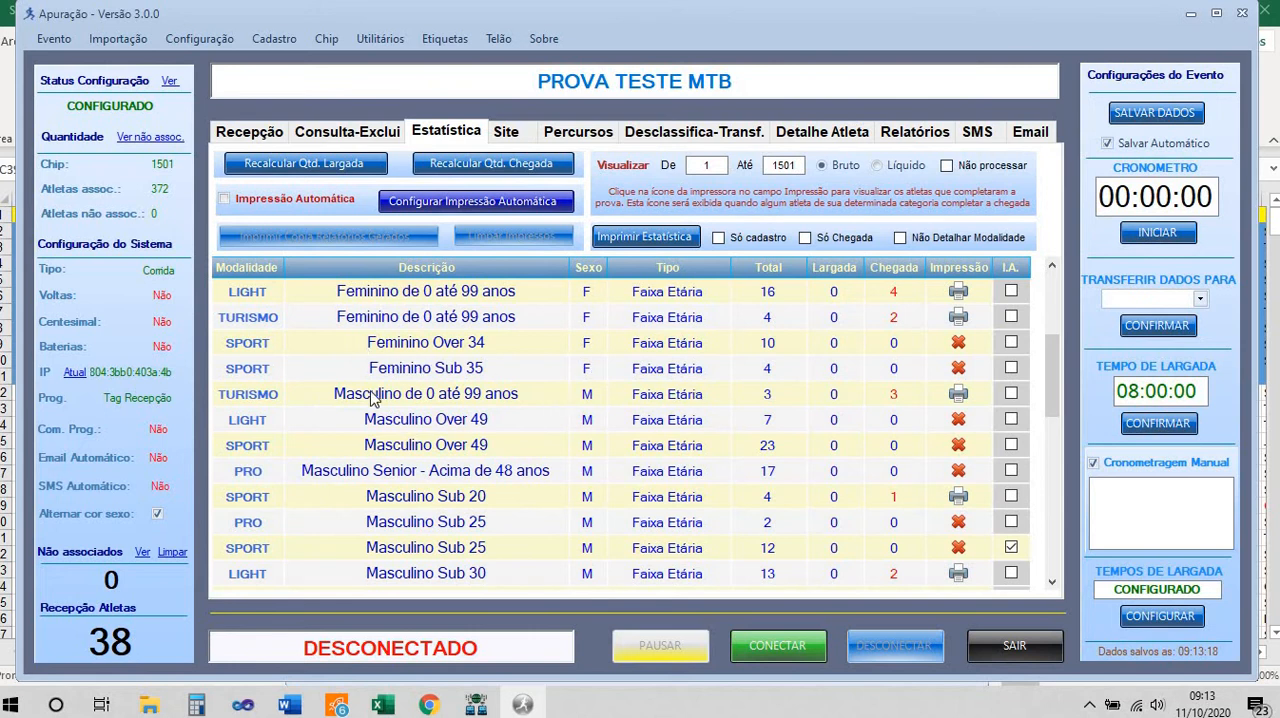
scroll(432, 402, "down", 2)
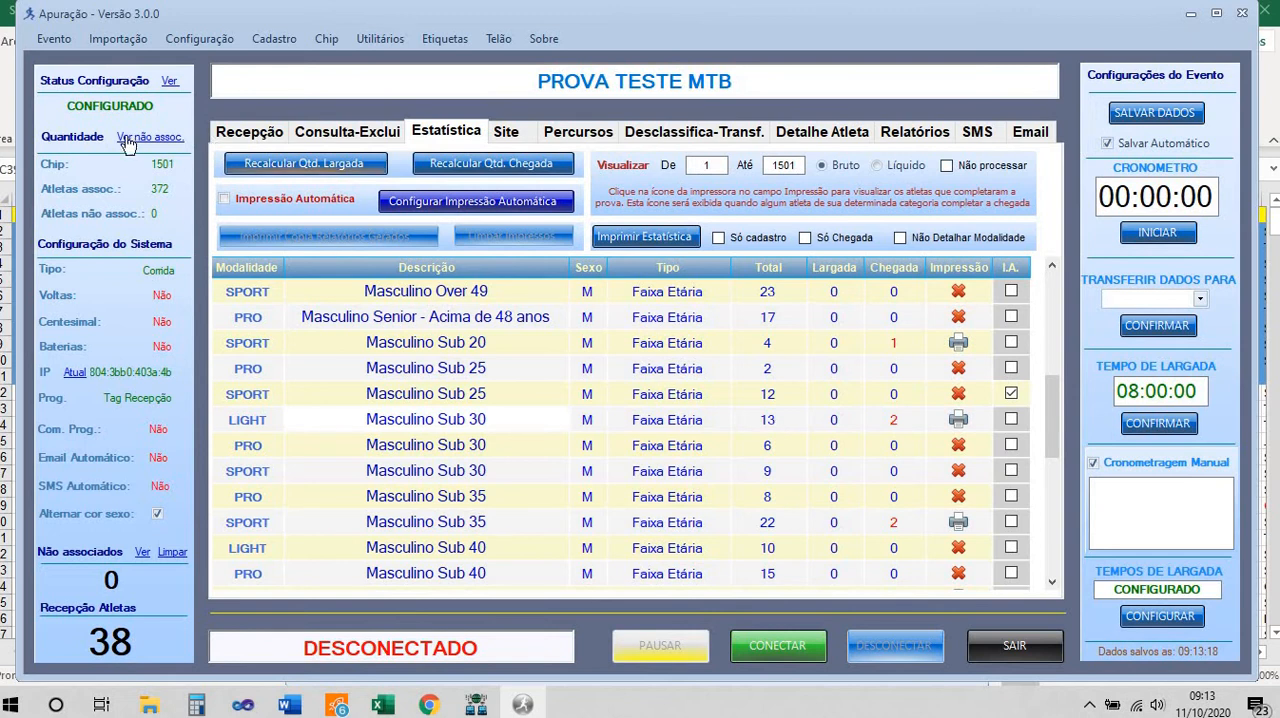
In the automatic printing configuration, set 3 placings to print, printing after 3 athletes arrive, and the report time to Bruto
left_click(449, 205)
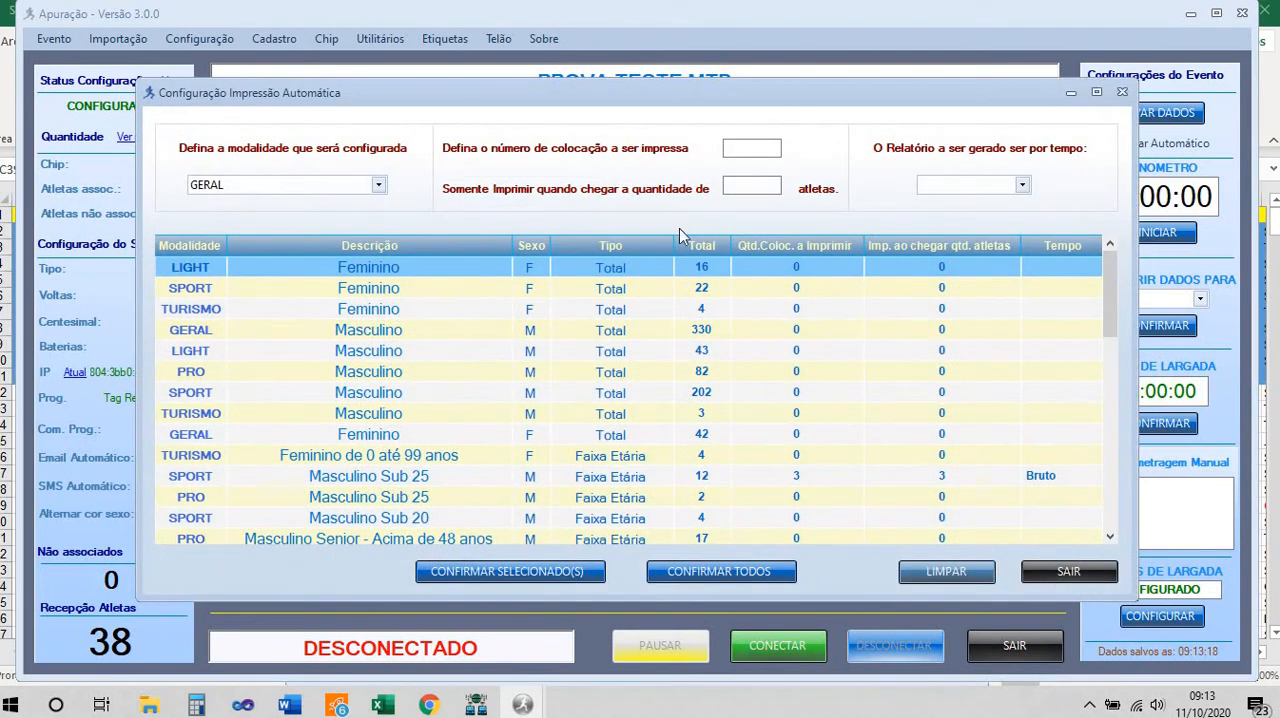
scroll(1034, 374, "down", 3)
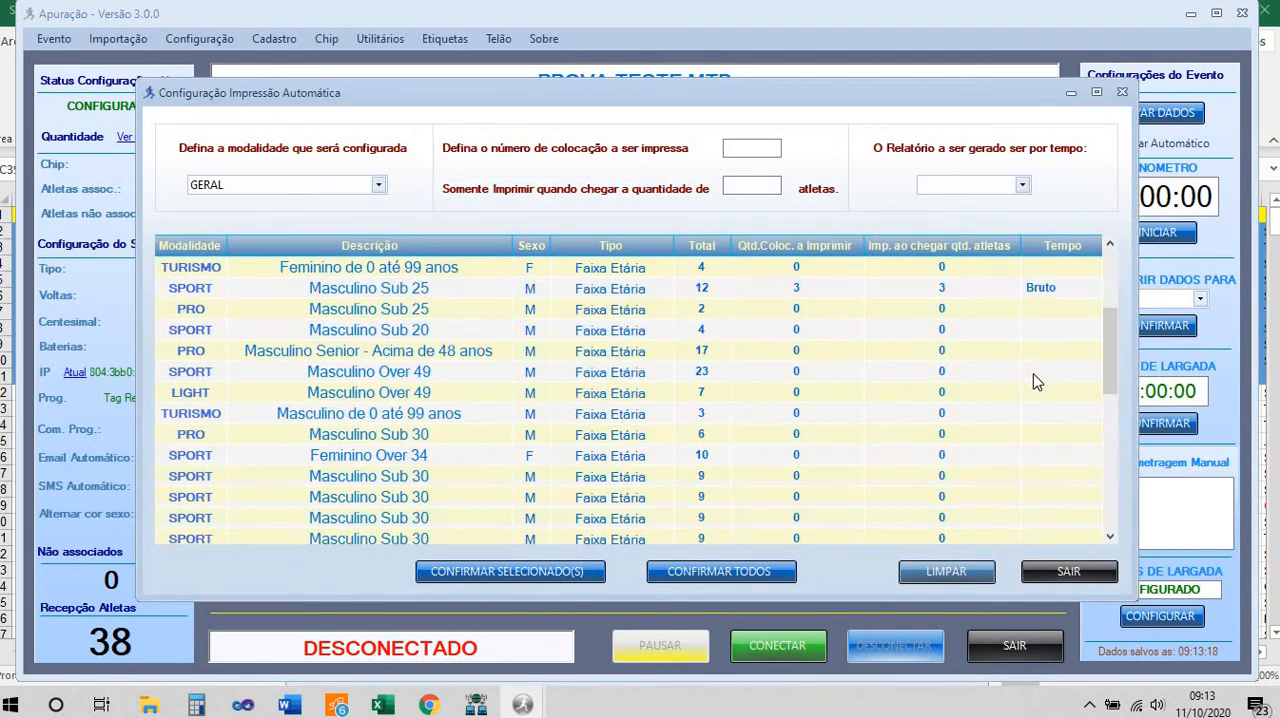
scroll(1034, 374, "up", 3)
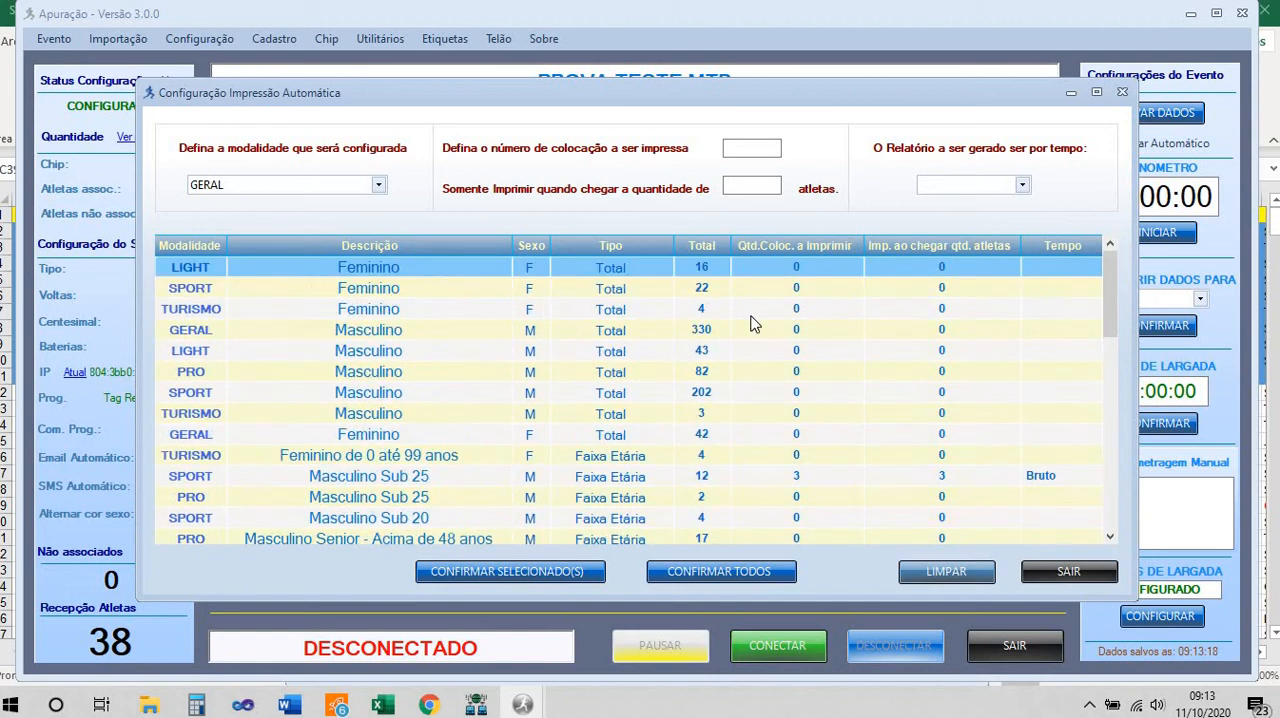
left_click(738, 148)
left_click(745, 183)
left_click(1021, 190)
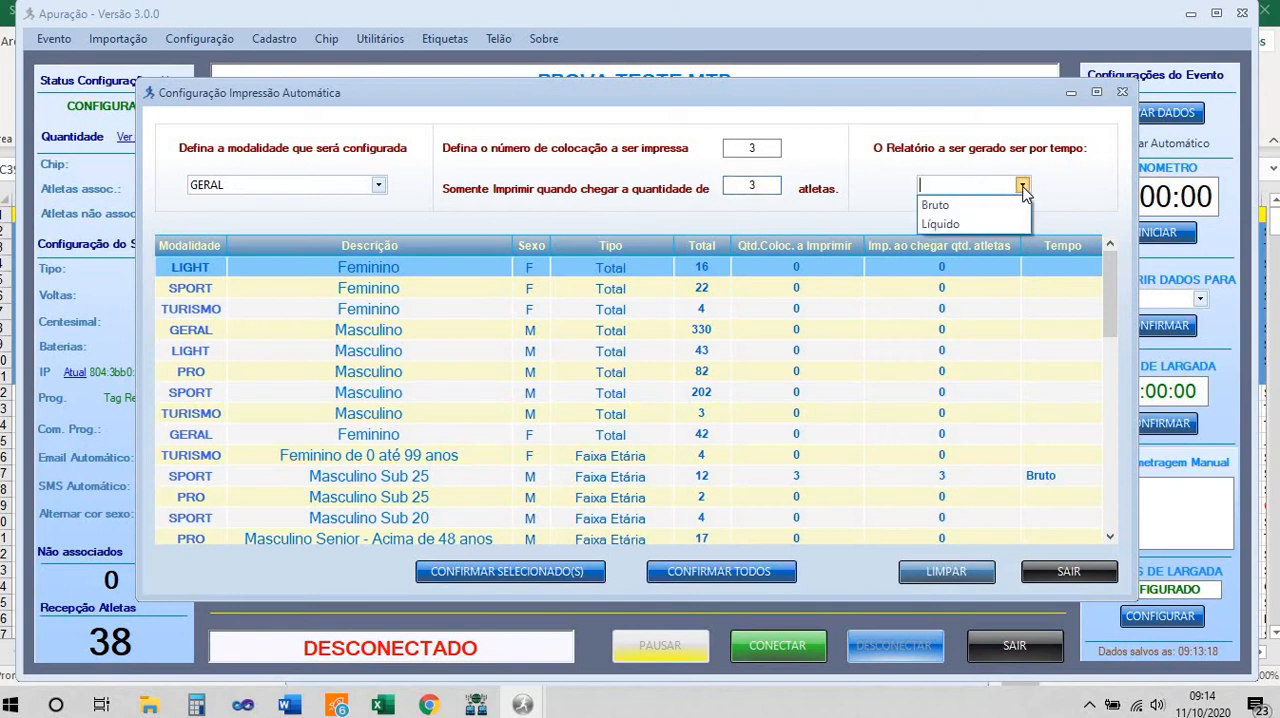
left_click(984, 204)
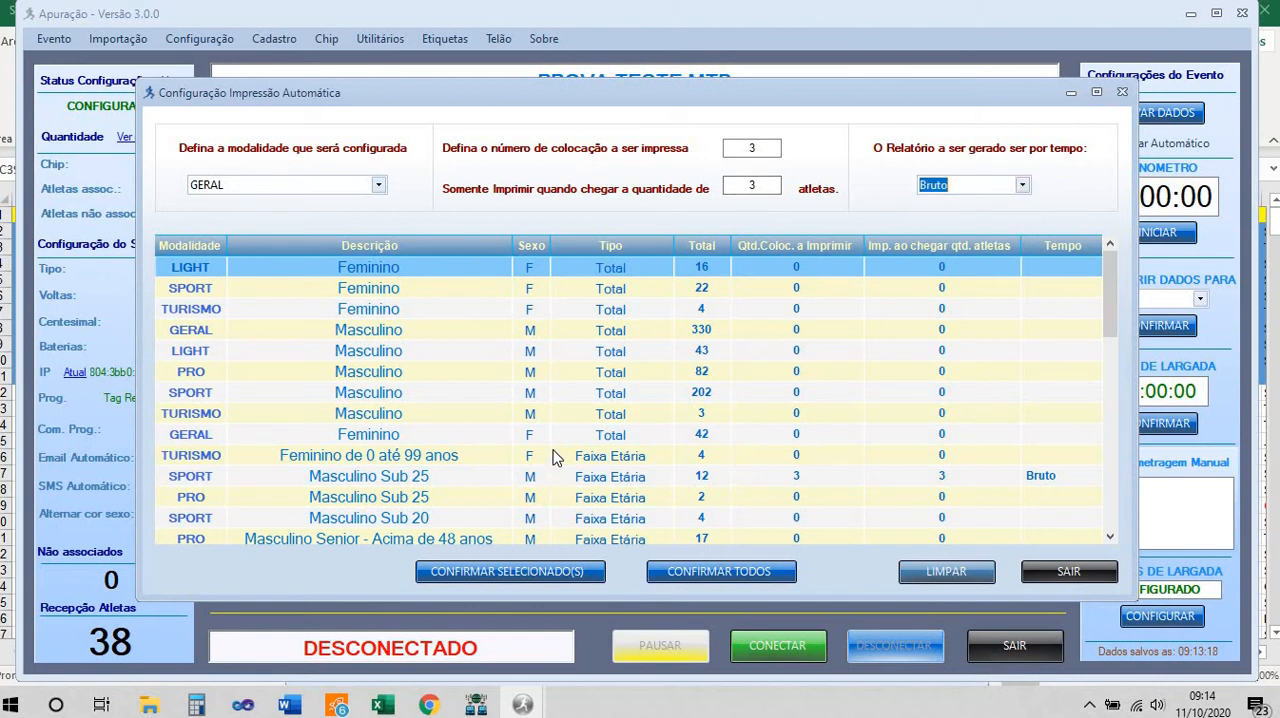
Apply the automatic printing settings to only the PRO Masculino Sub 25 age group and close the configuration
left_click(407, 484)
scroll(372, 477, "down", 1)
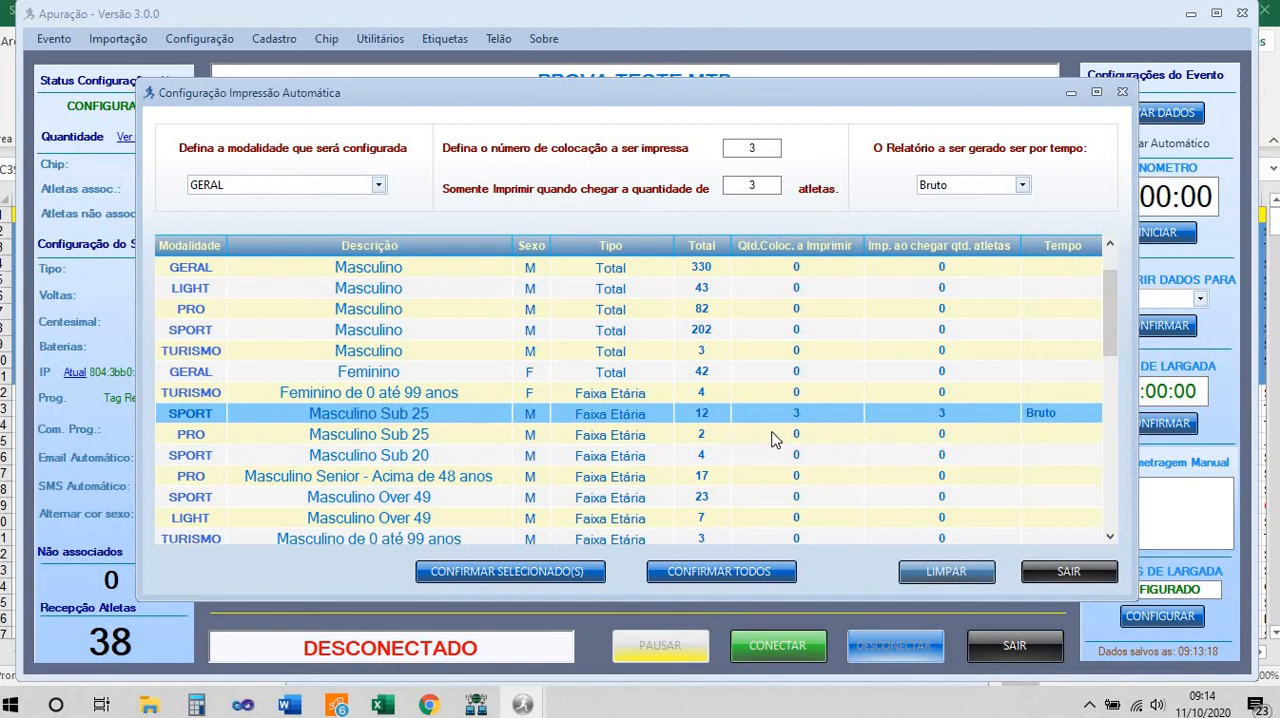
left_click(400, 438)
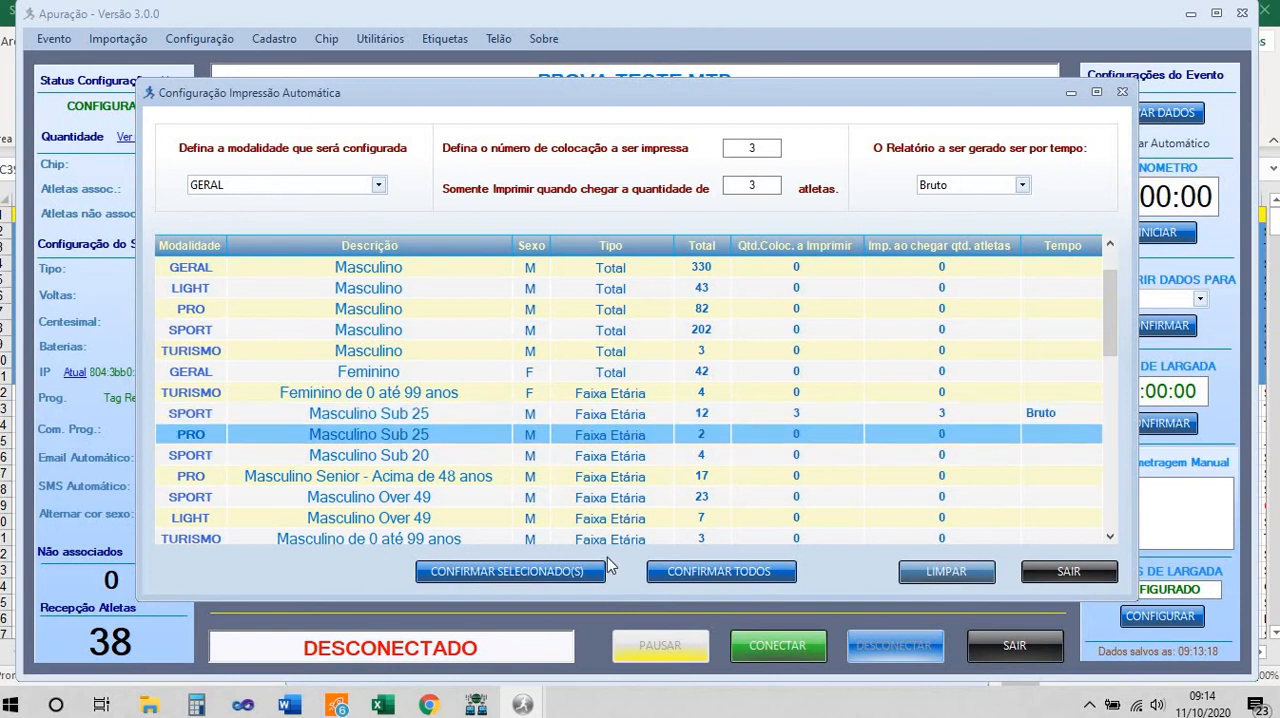
left_click(527, 584)
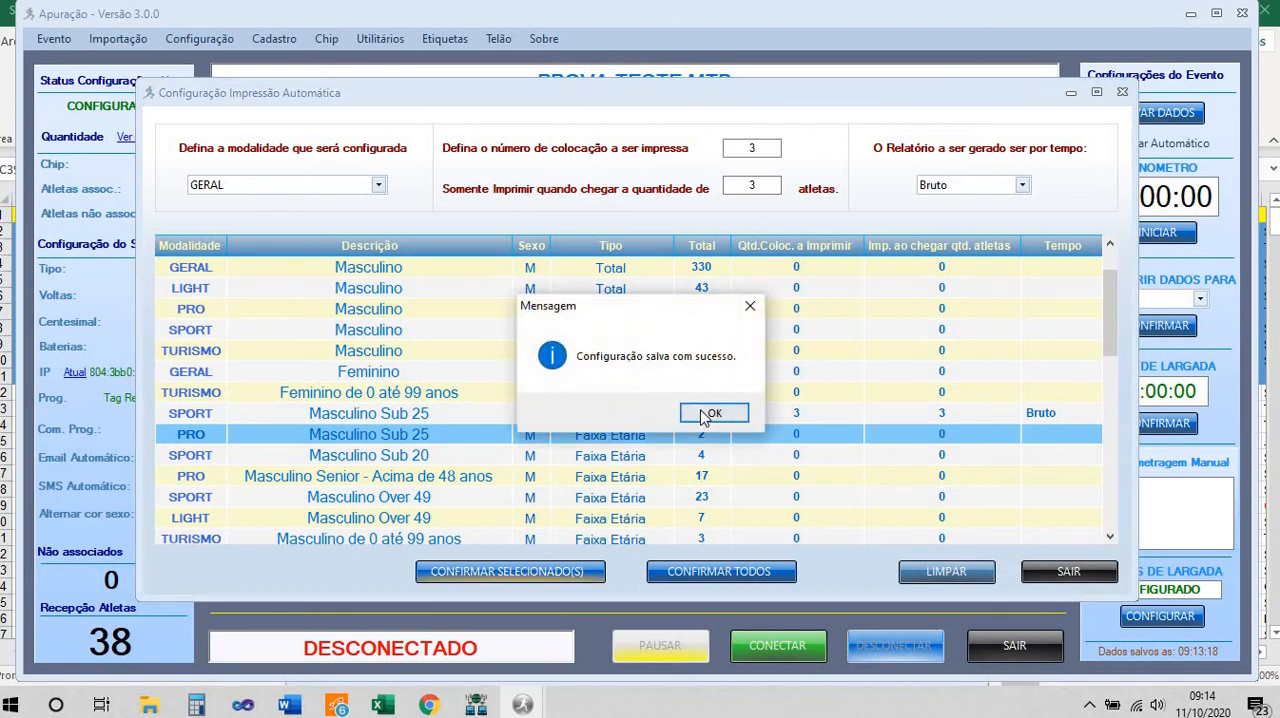
left_click(703, 410)
scroll(855, 440, "down", 1)
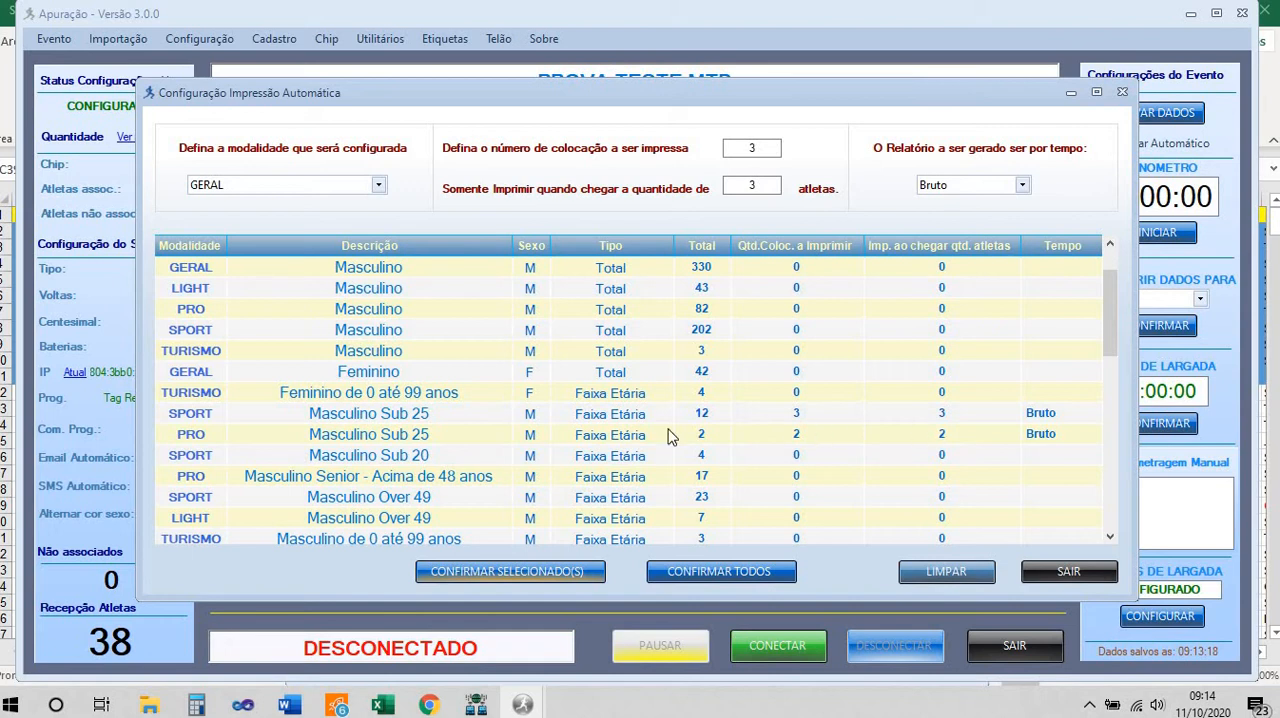
left_click(1068, 568)
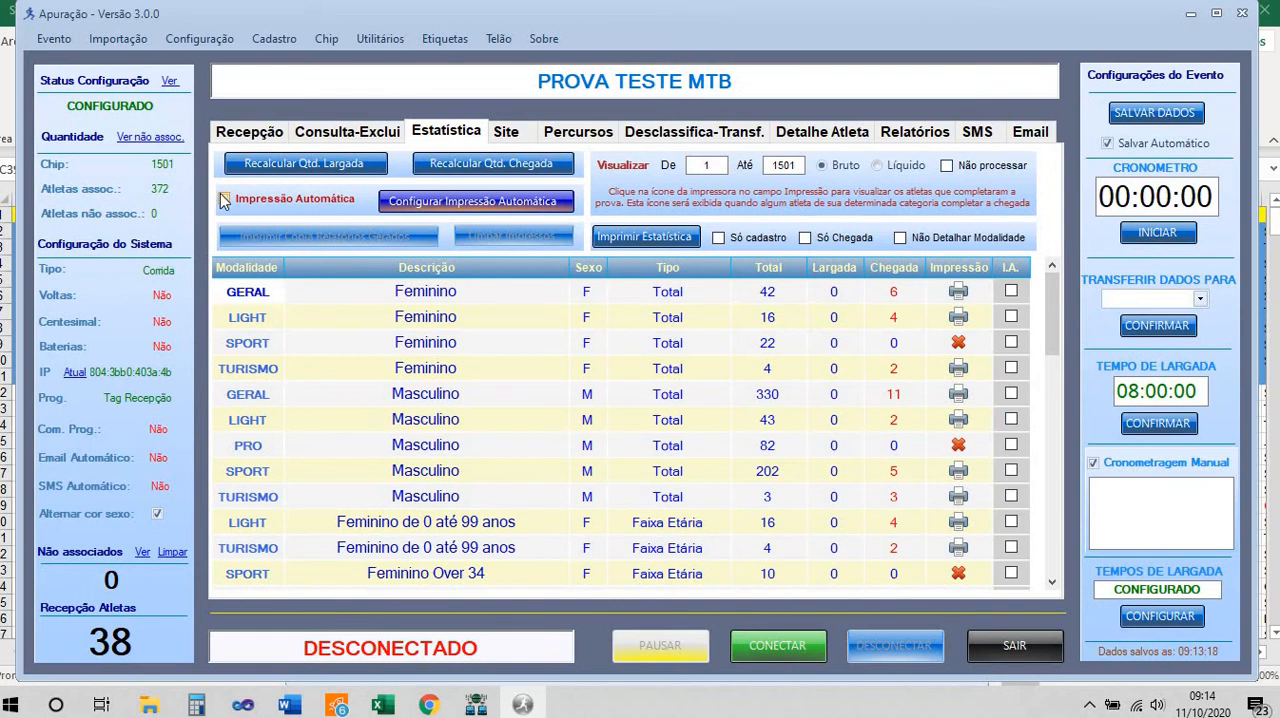
Generate the general classification report for modality PRO, Masculino, restricted to the ELITE category
left_click(912, 133)
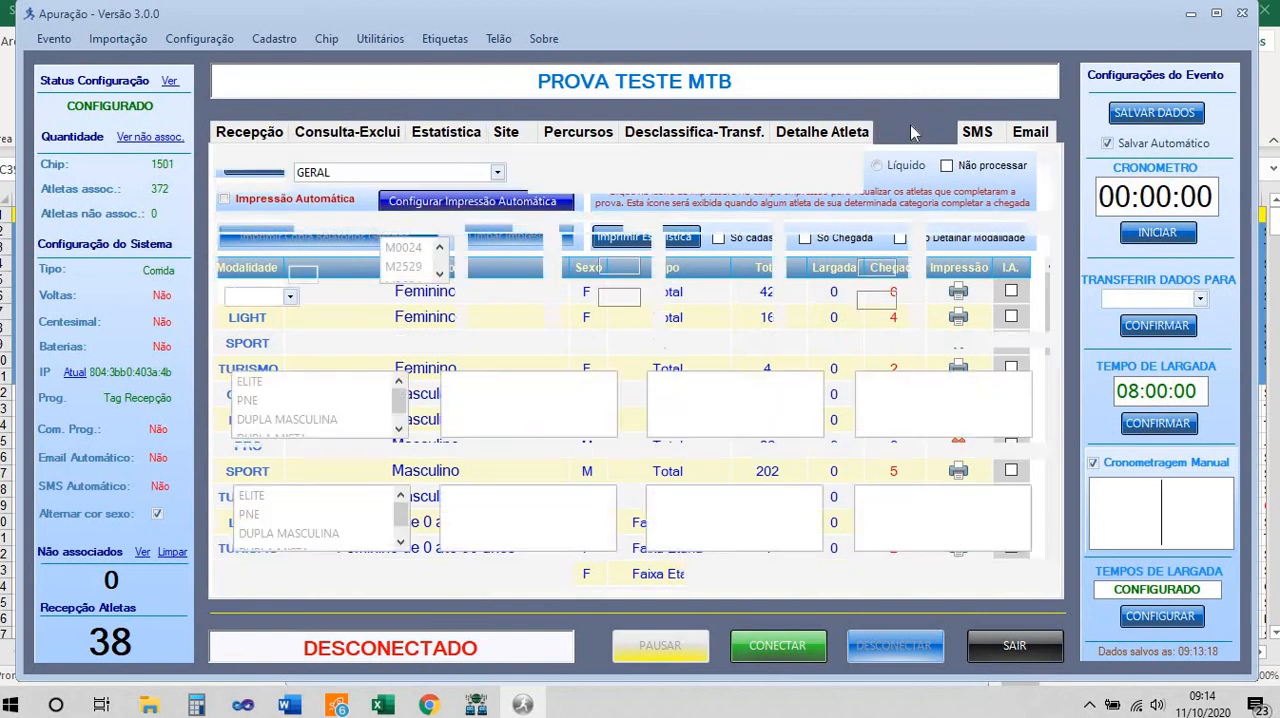
left_click(497, 172)
left_click(369, 212)
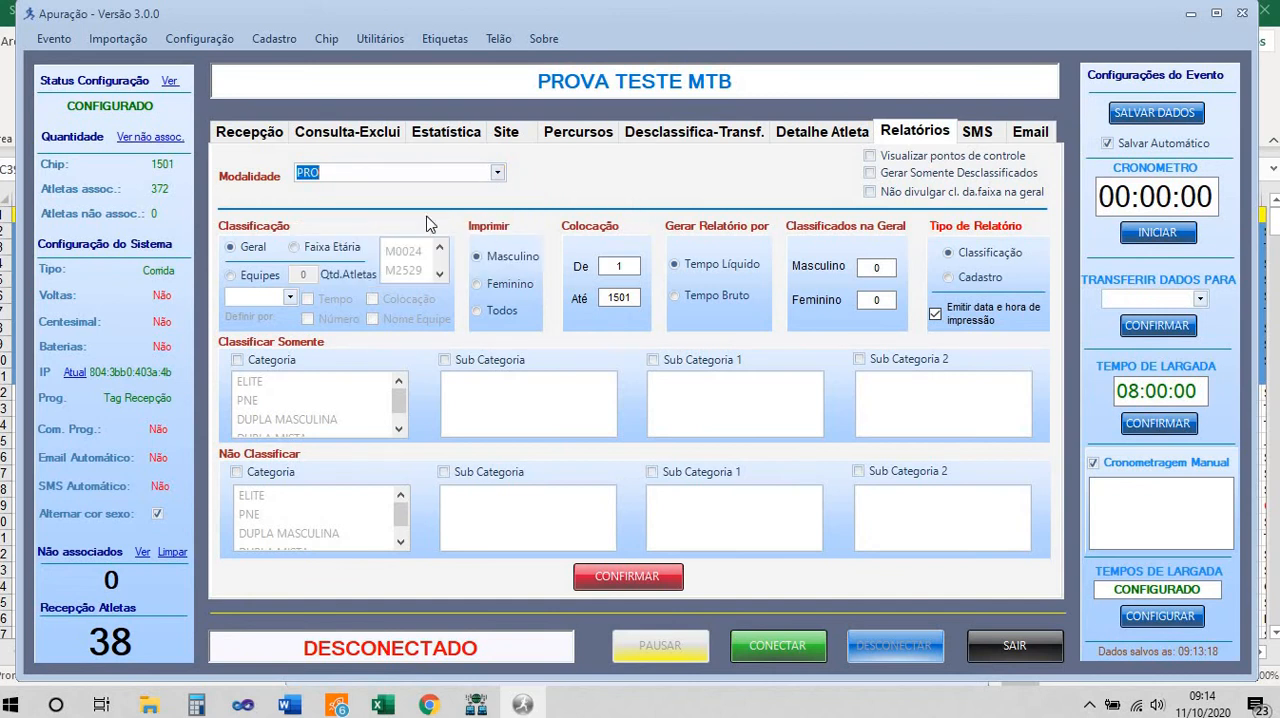
left_click(238, 359)
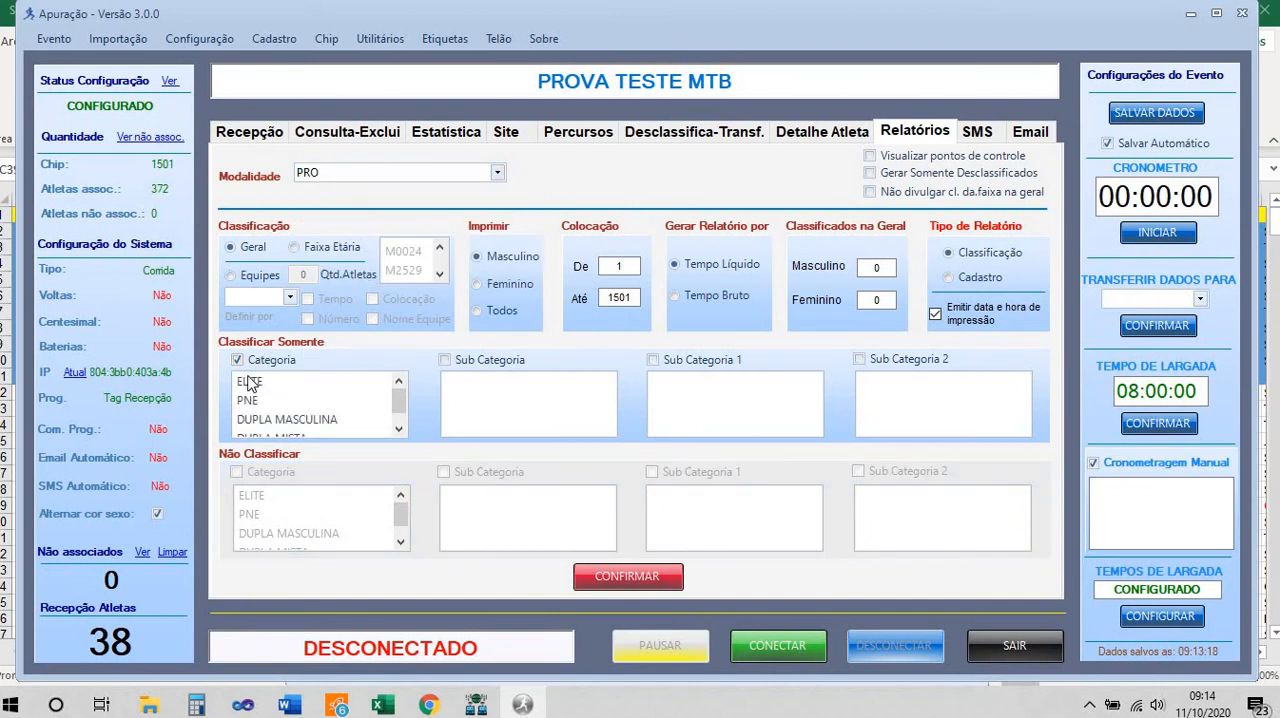
left_click(250, 381)
left_click(259, 383)
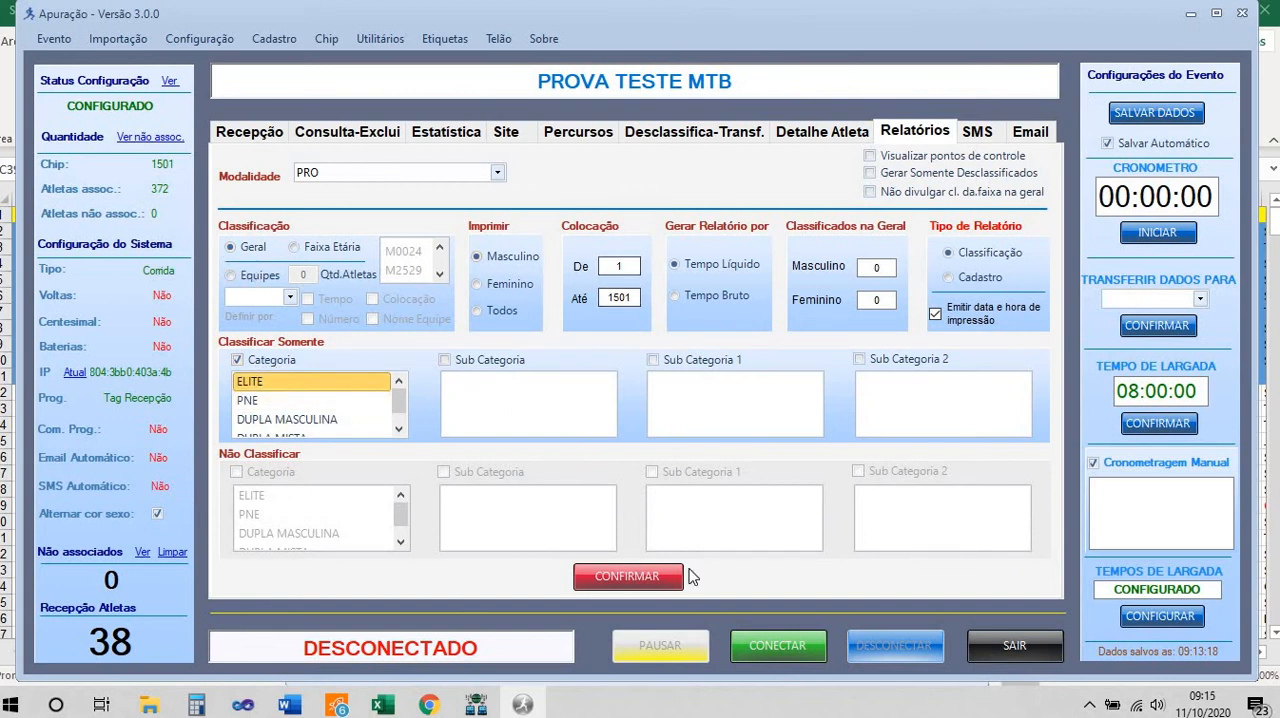
left_click(630, 580)
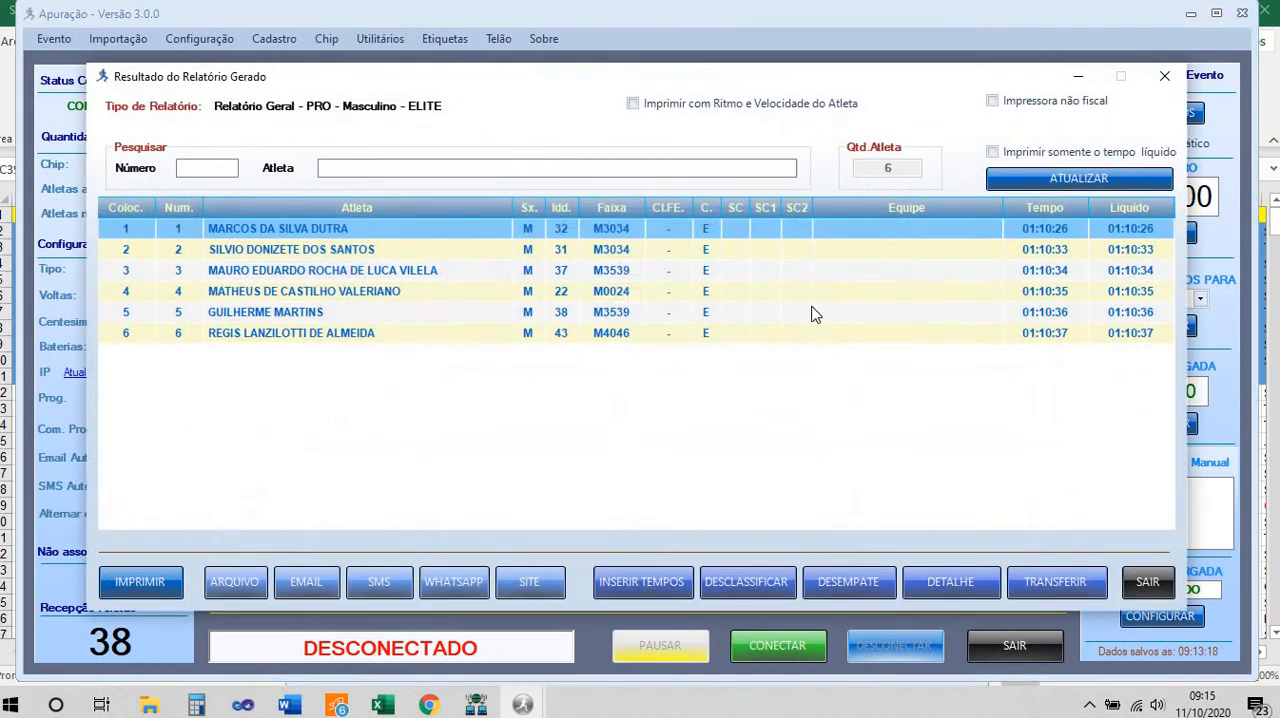
Preview the printout of the PRO Masculino ELITE general report, then return to the report settings
left_click(145, 582)
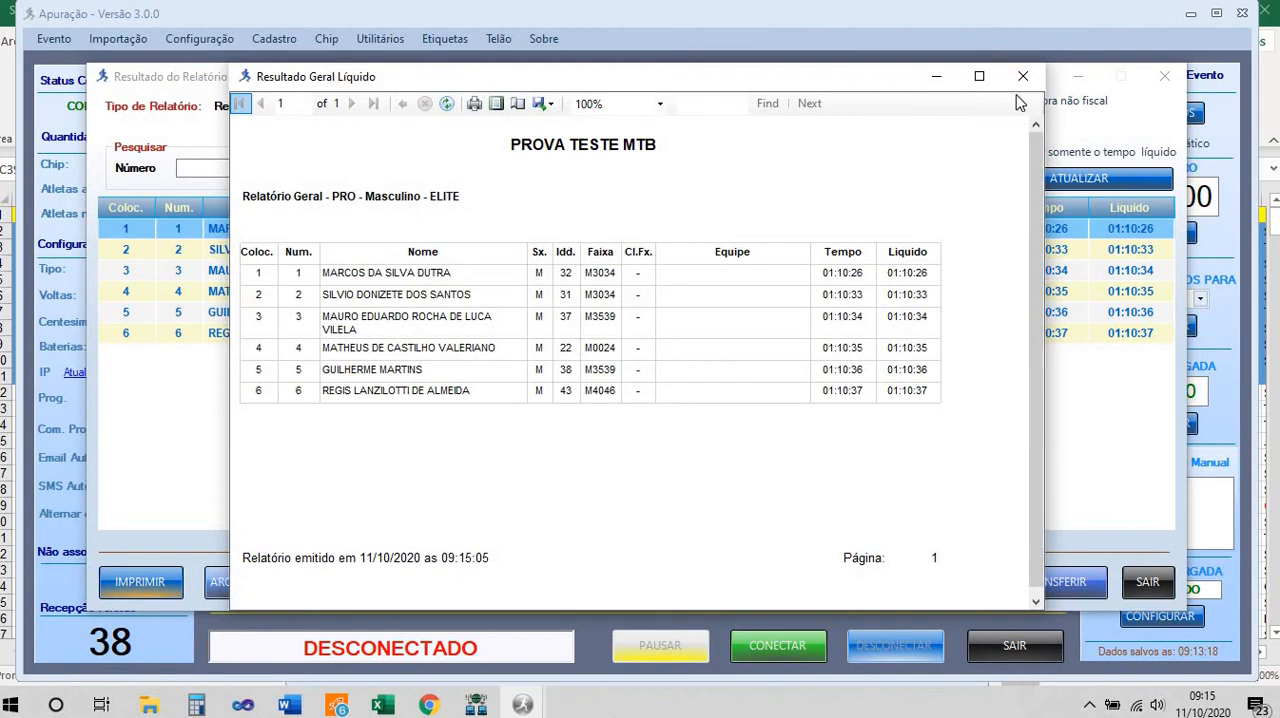
left_click(1023, 80)
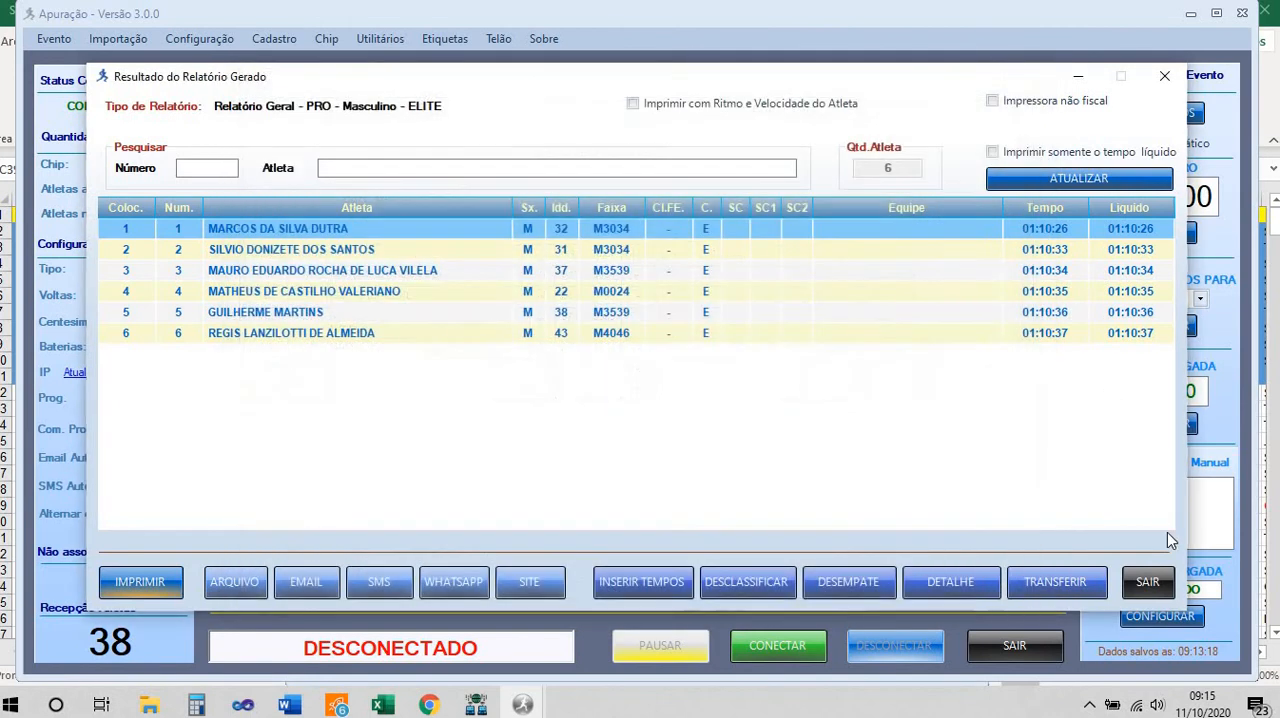
left_click(1147, 581)
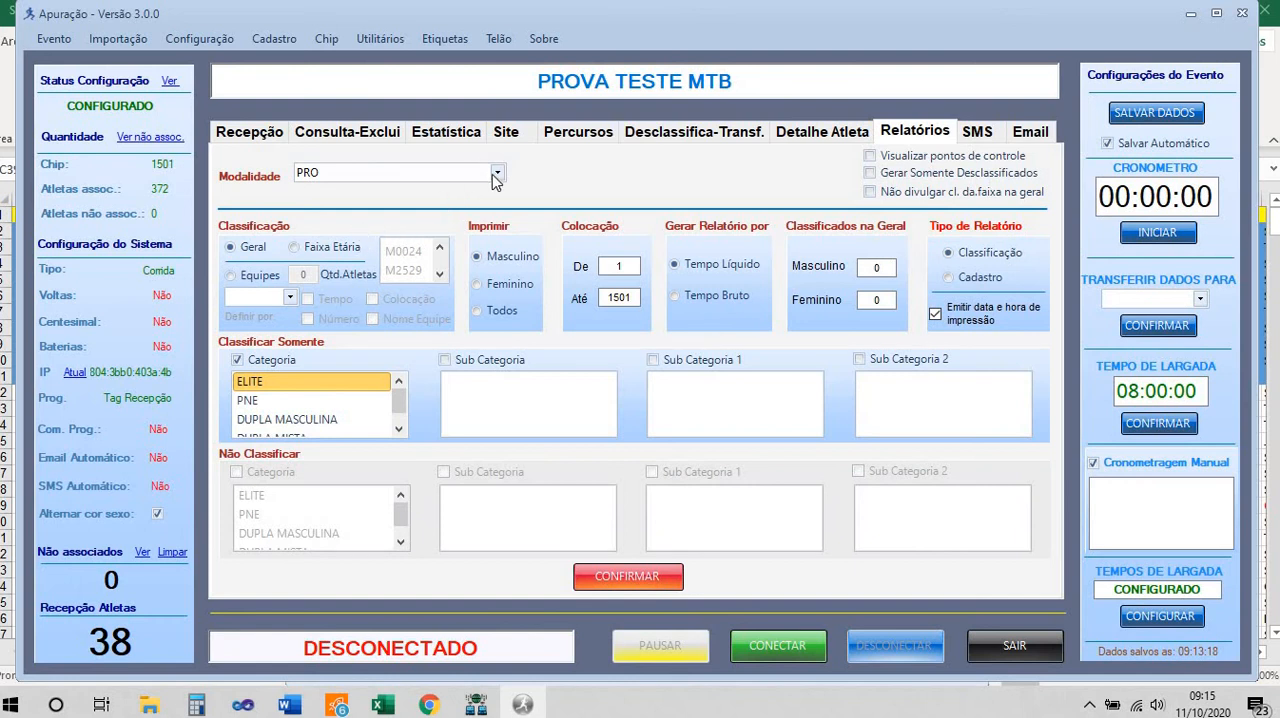
Generate the PRO Masculino report by Faixa Etária, preview its printout, and return to the report settings
left_click(294, 247)
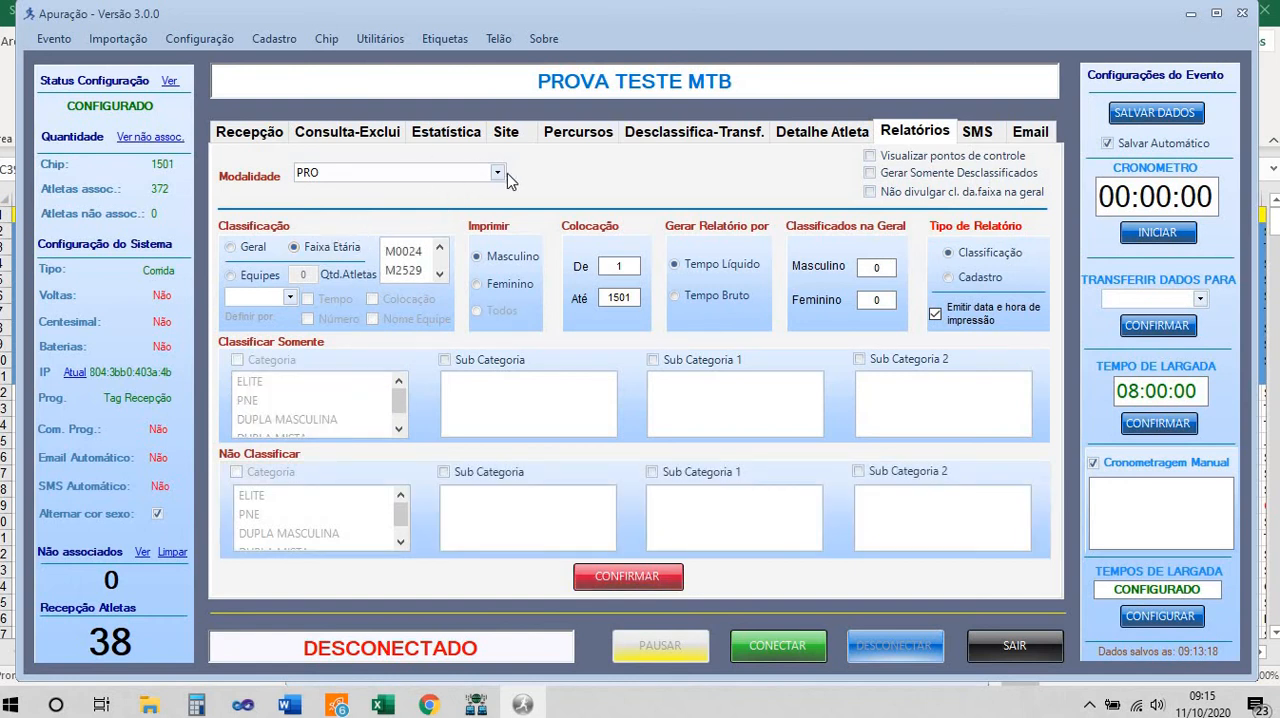
left_click(627, 575)
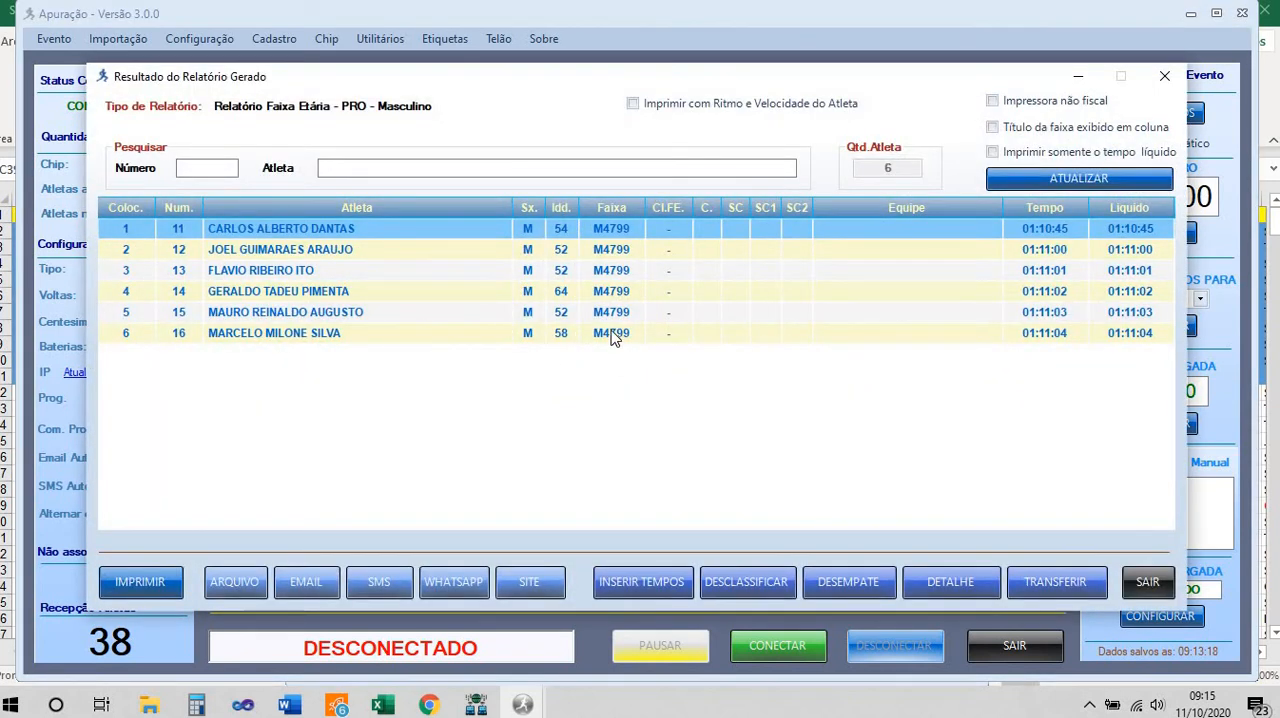
left_click(140, 582)
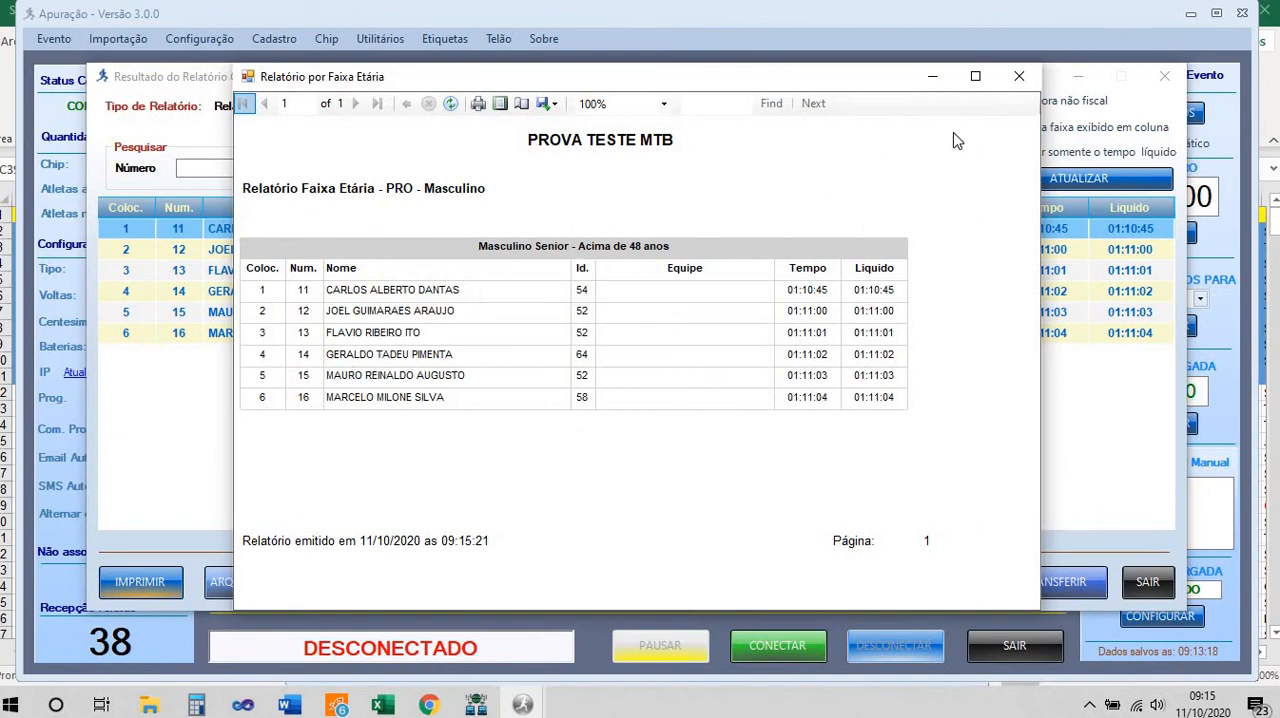
left_click(1019, 77)
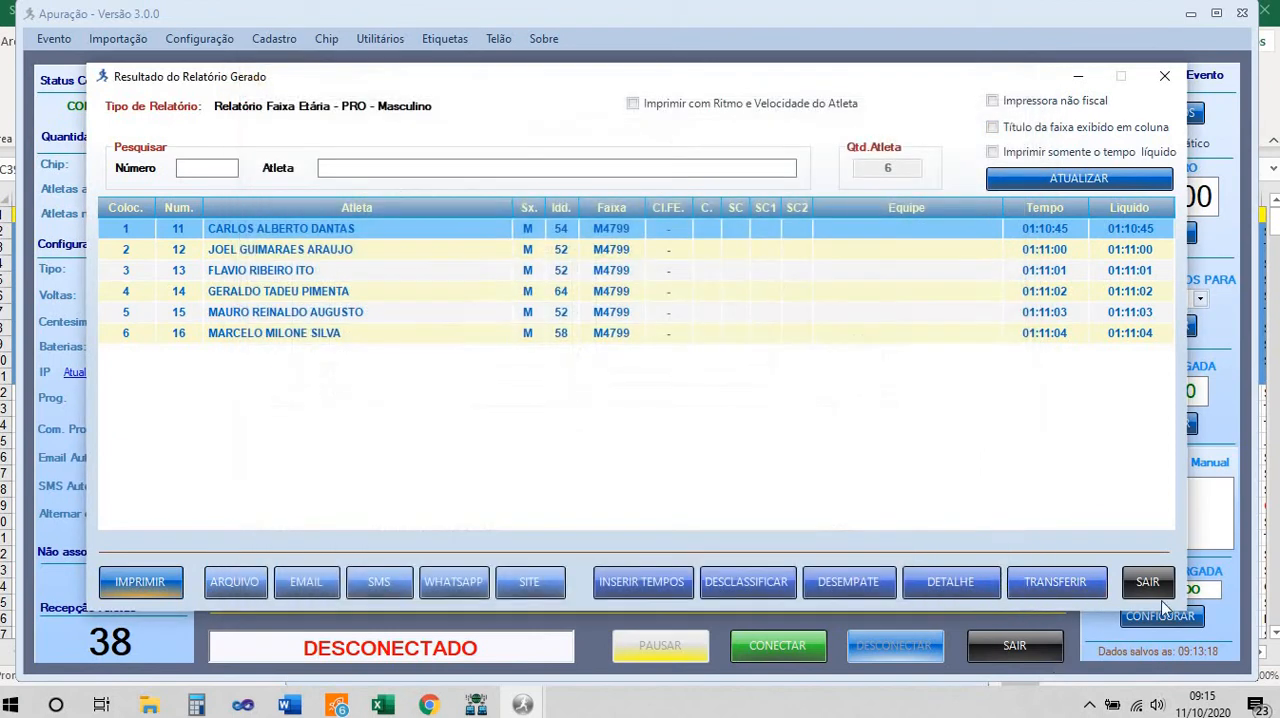
left_click(1152, 584)
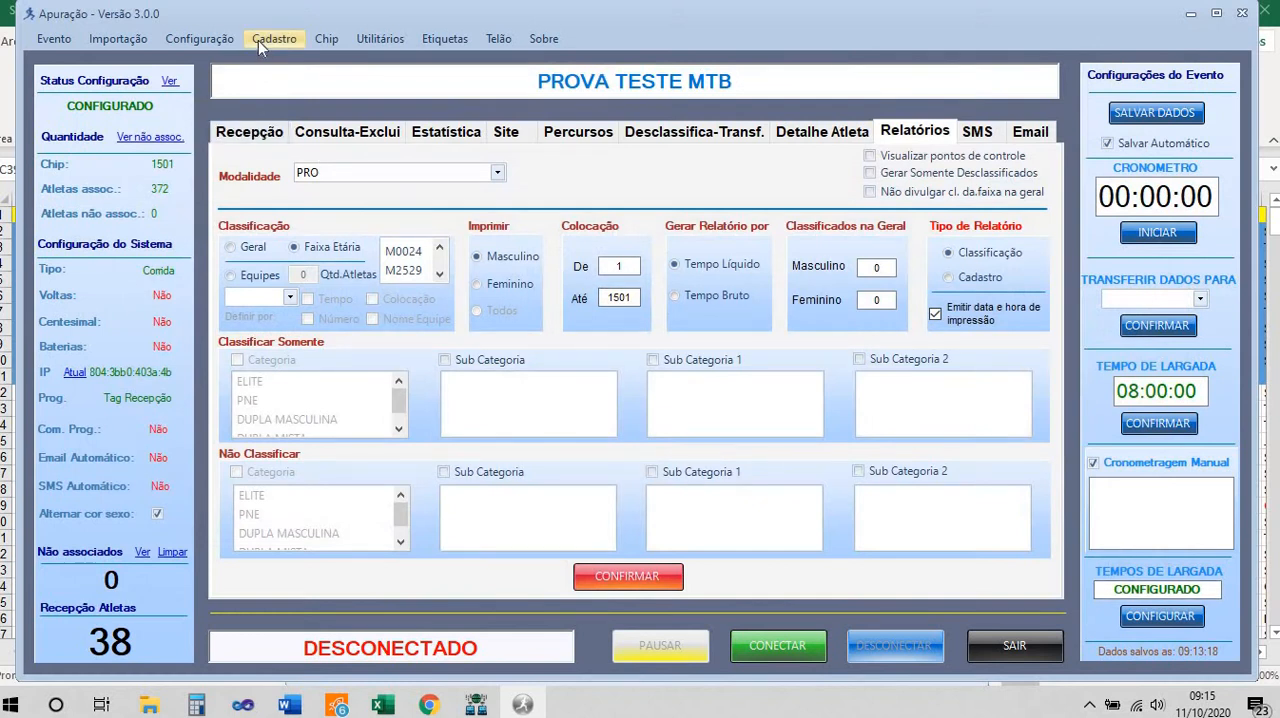
Look up further bib numbers of modality P in the registered athletes list and close it
left_click(272, 39)
left_click(276, 59)
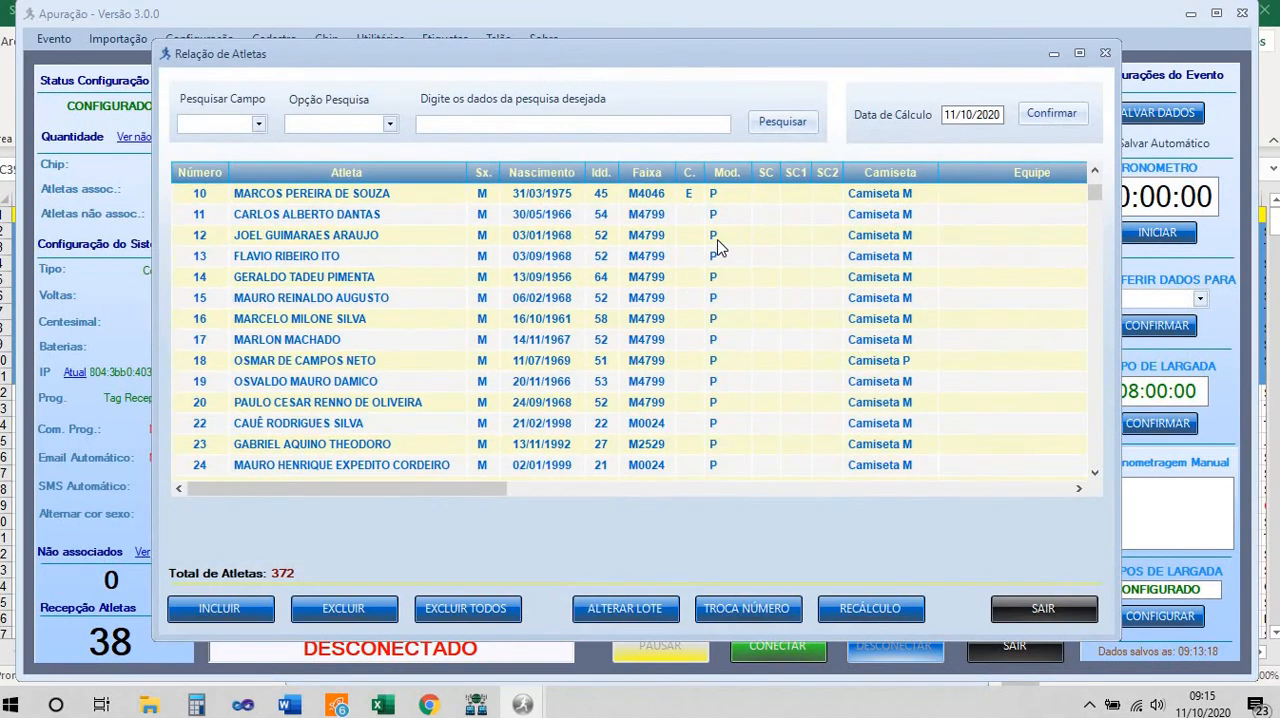
scroll(717, 247, "down", 3)
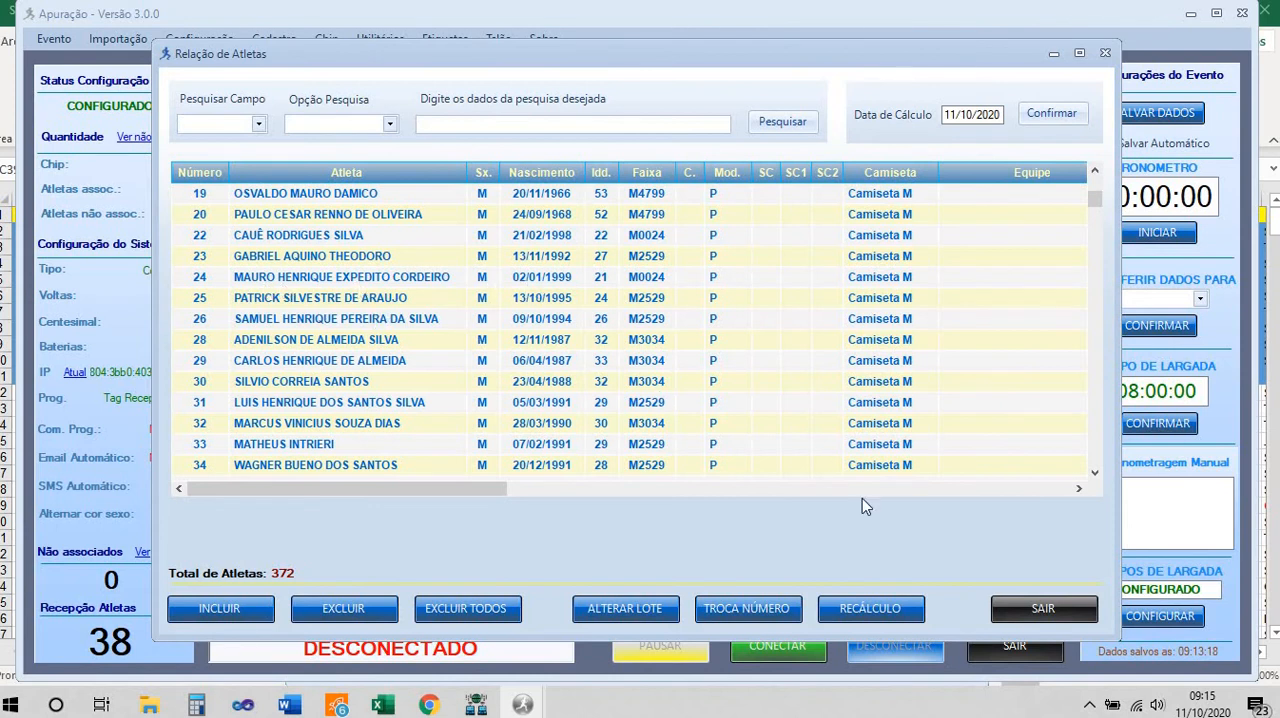
left_click(1043, 608)
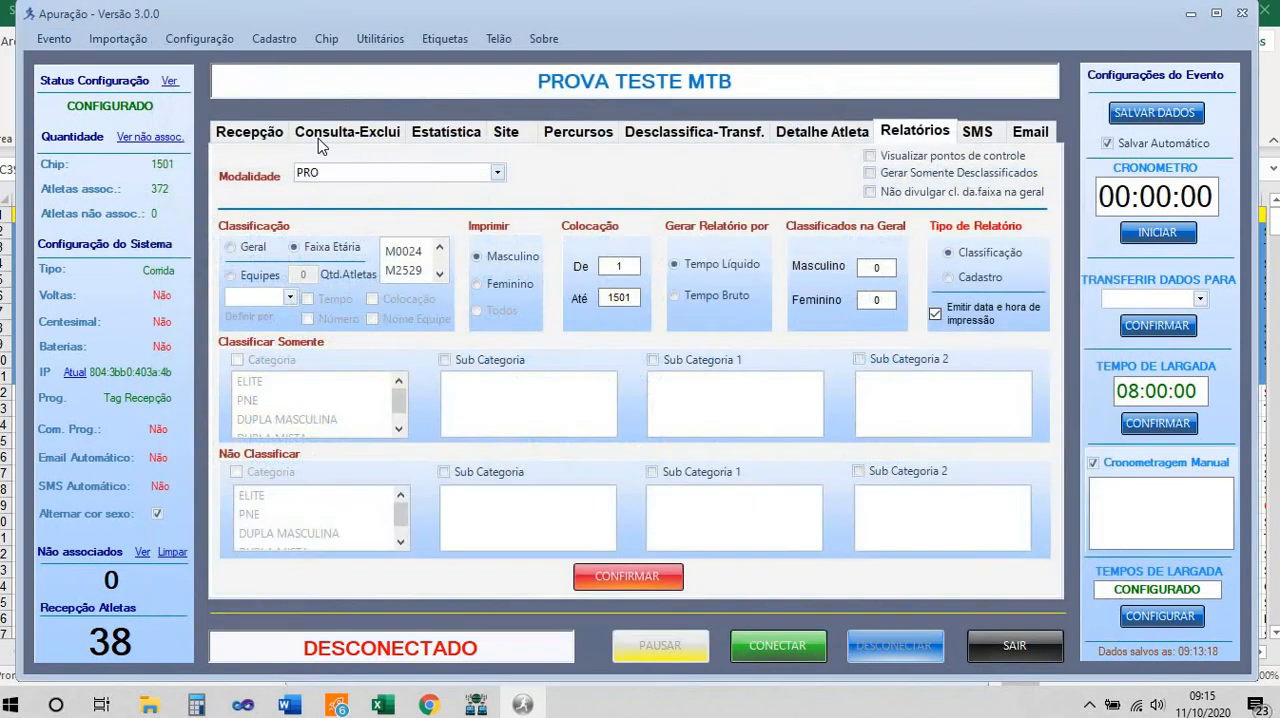
Record the manual arrivals of bib numbers 25 to 30 in sequence and save the event data
left_click(266, 137)
type("25")
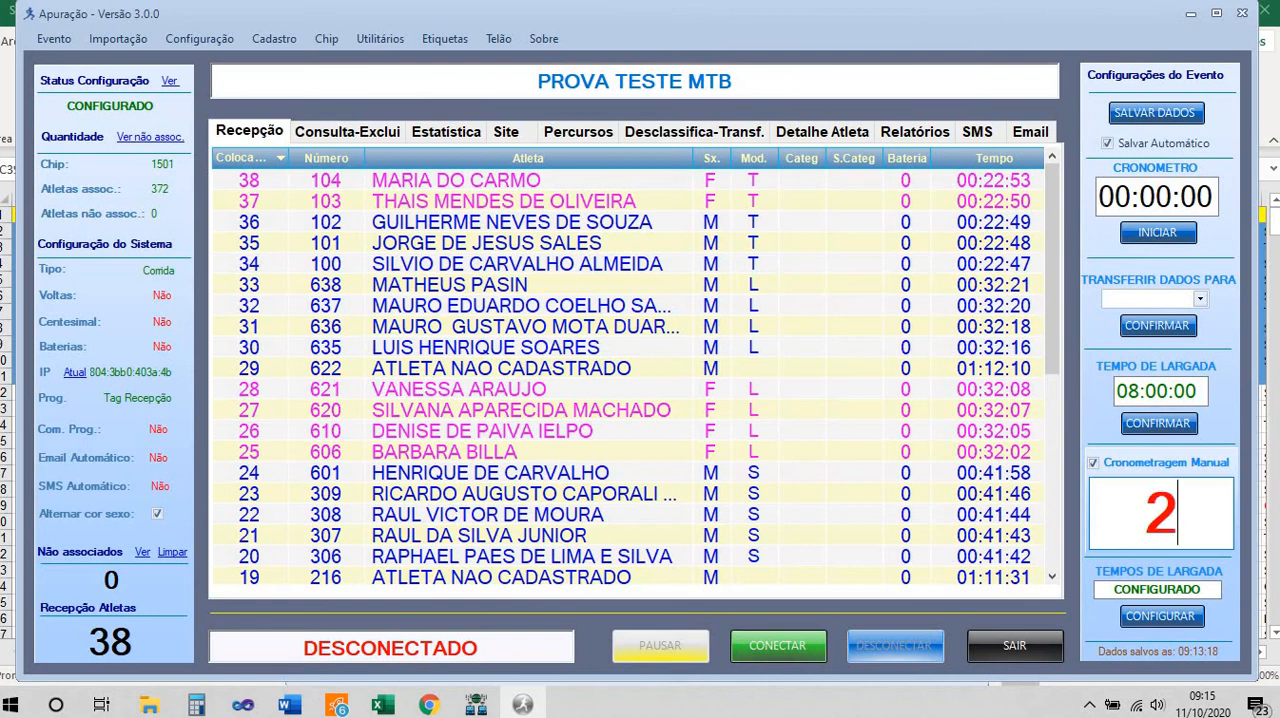
key("Return")
type("26")
key("Return")
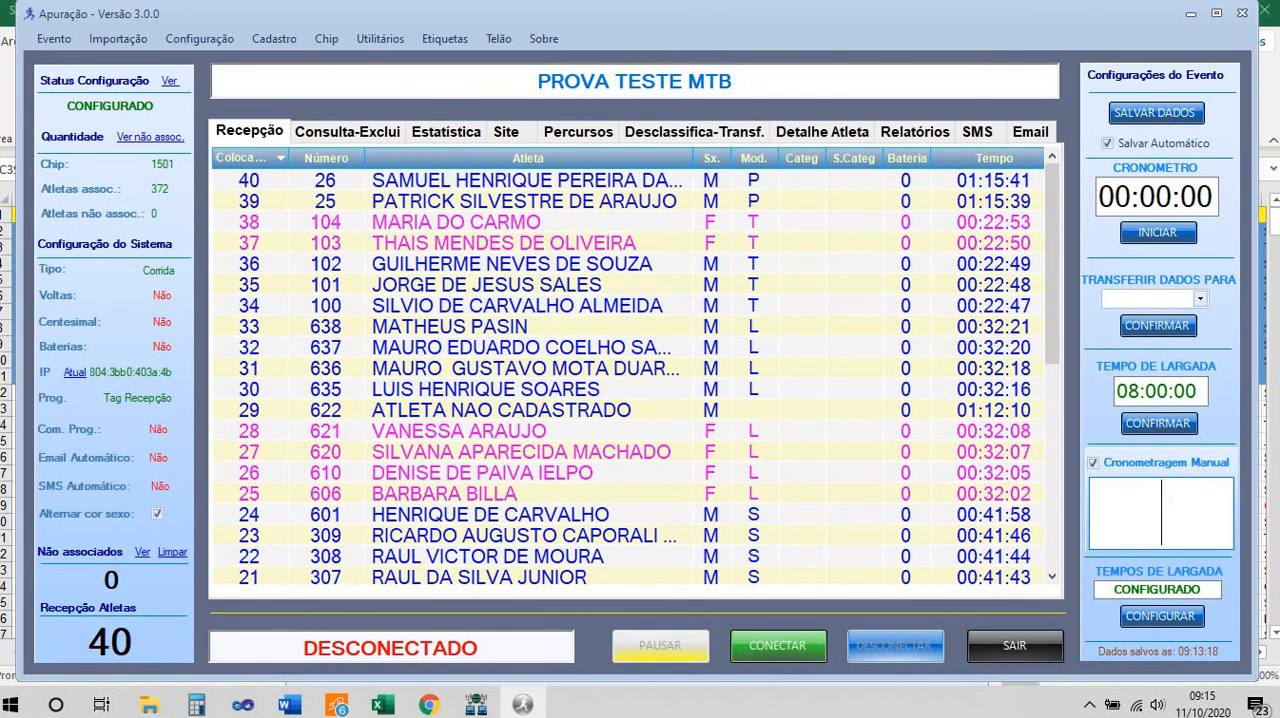
type("27")
key("Return")
type("28")
key("Return")
type("29")
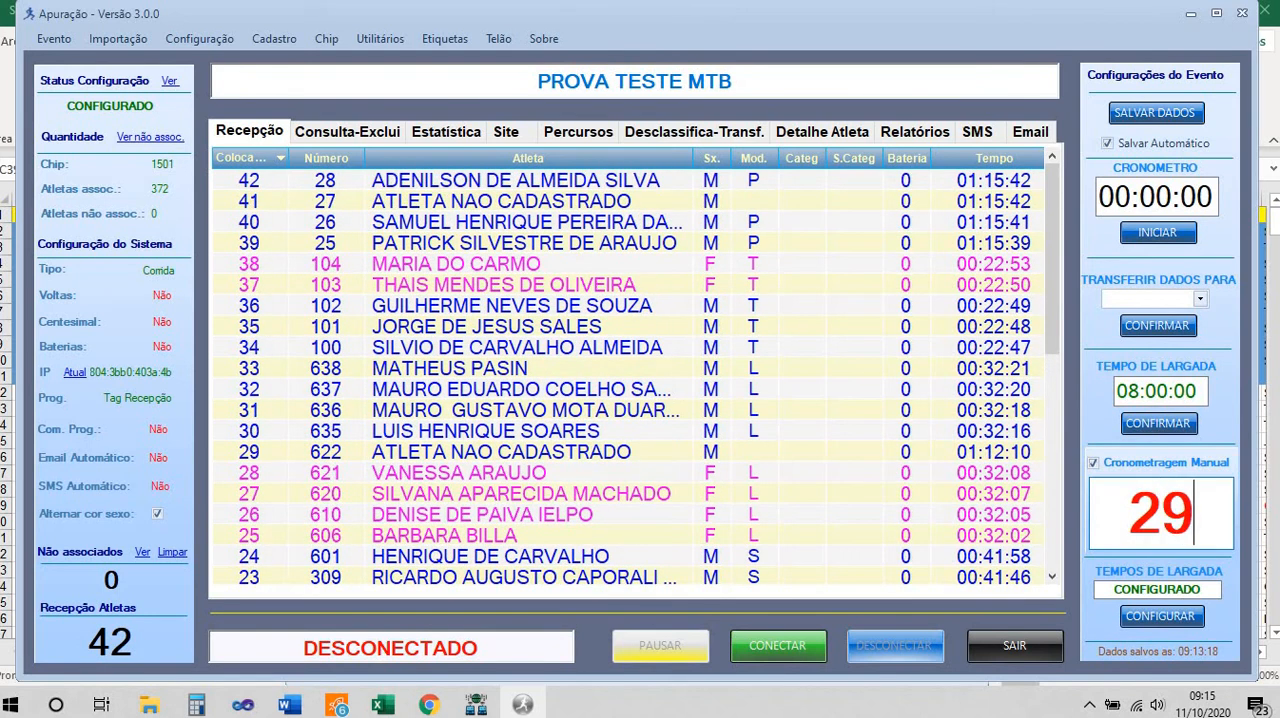
key("Return")
type("30")
key("Return")
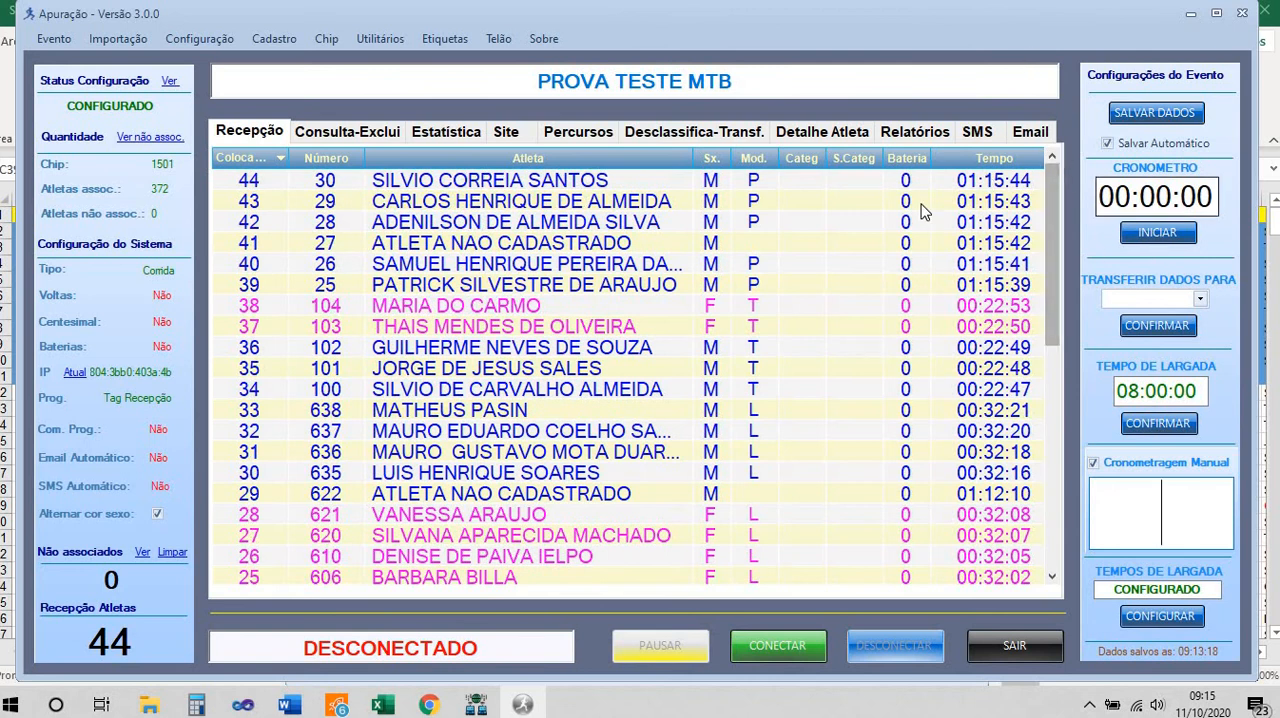
left_click(1143, 115)
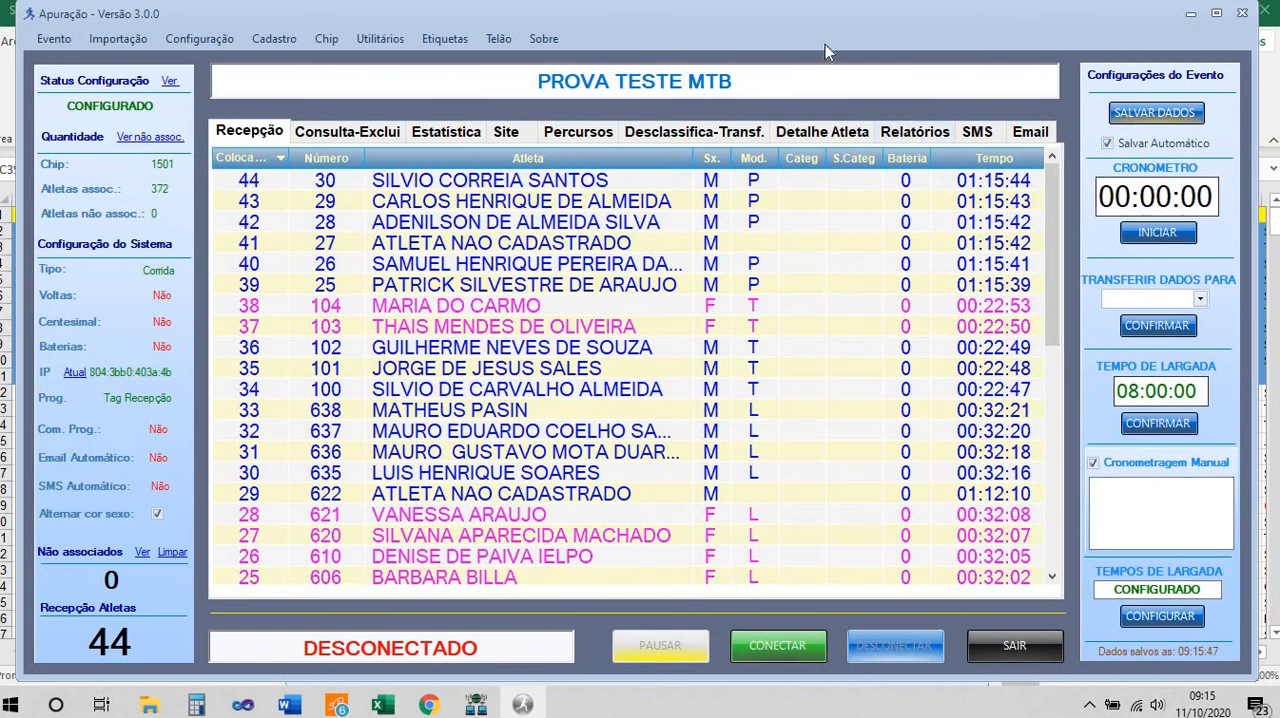
Regenerate the PRO Masculino report by Faixa Etária for all placings, preview its printout, and return to the report settings
left_click(916, 134)
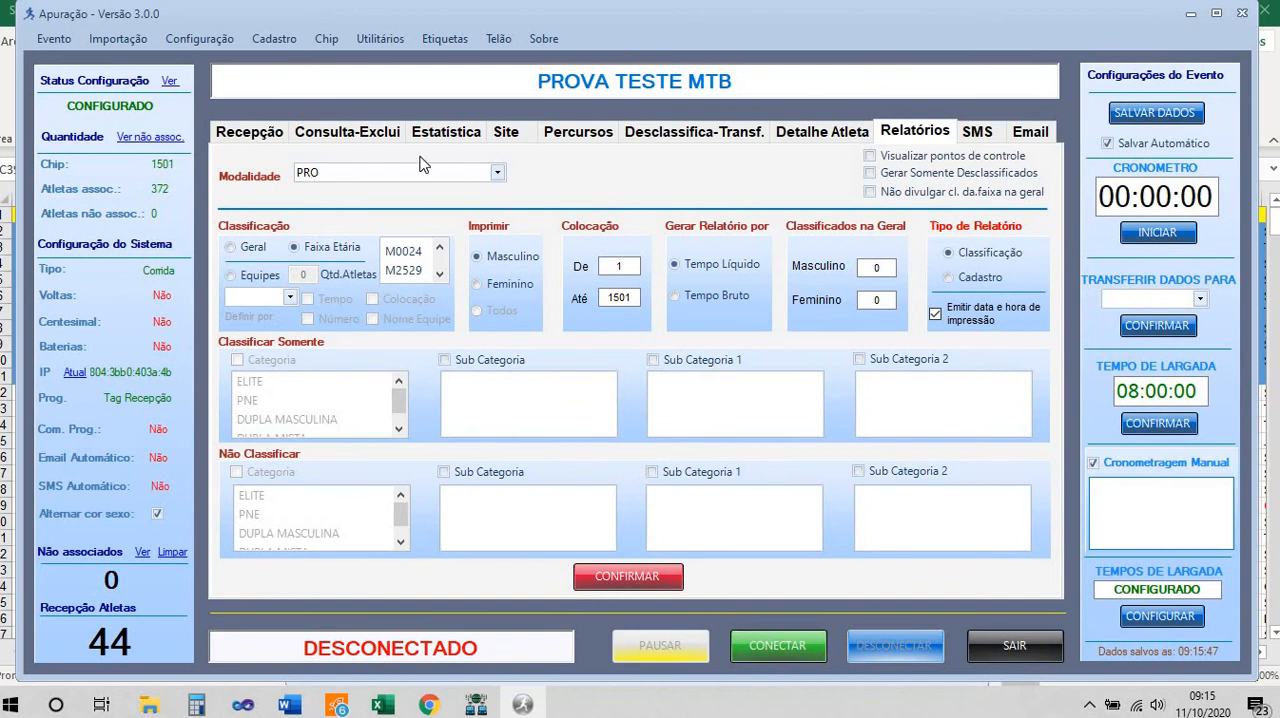
left_click(622, 577)
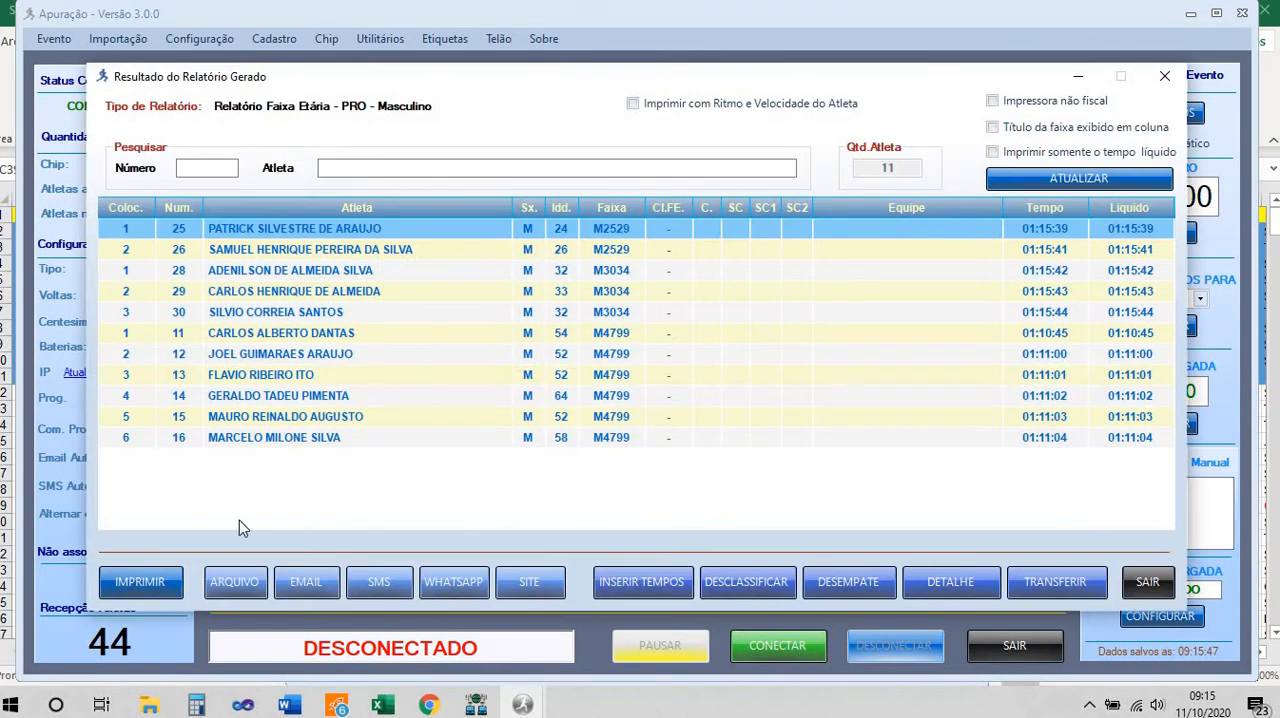
left_click(135, 582)
scroll(579, 366, "down", 2)
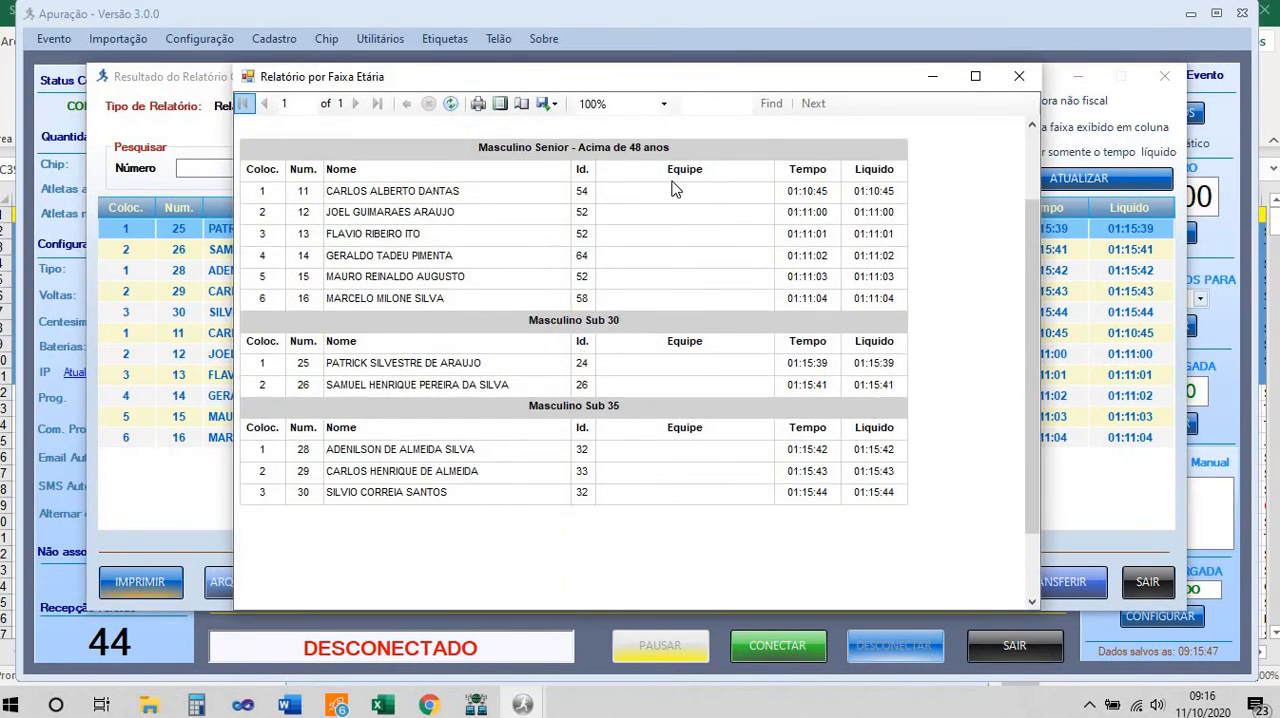
left_click(1018, 78)
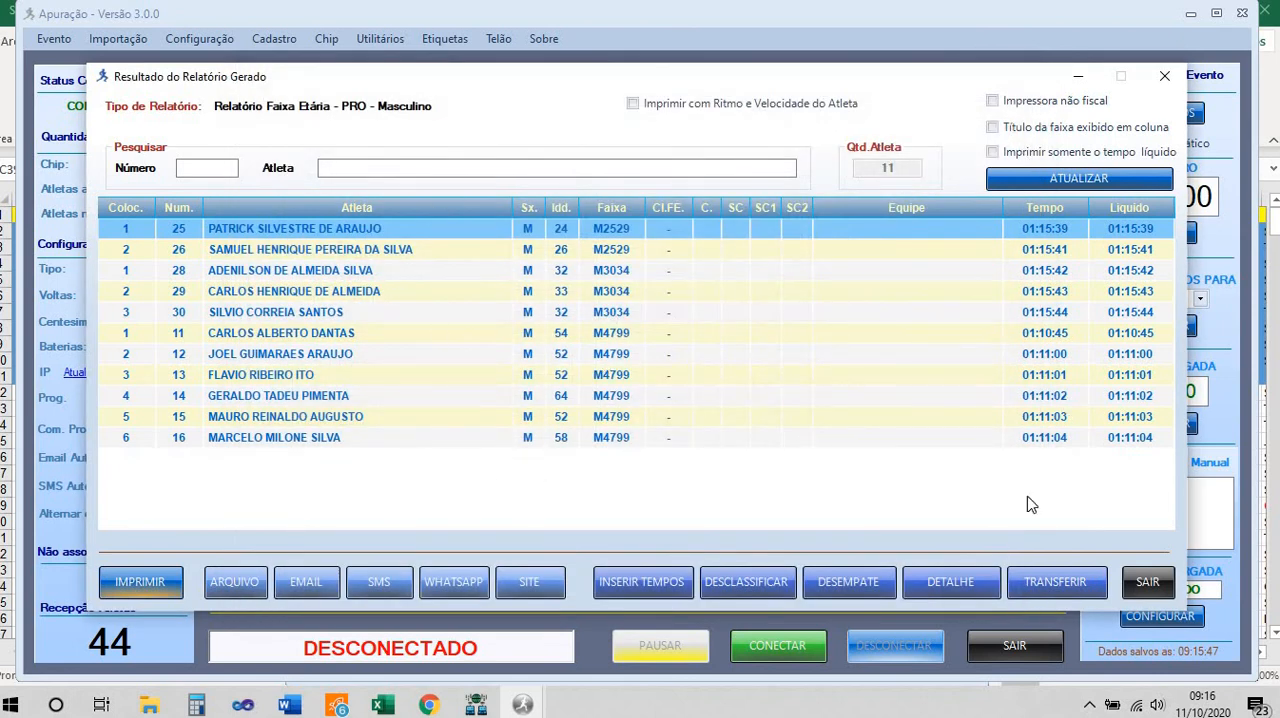
left_click(1149, 584)
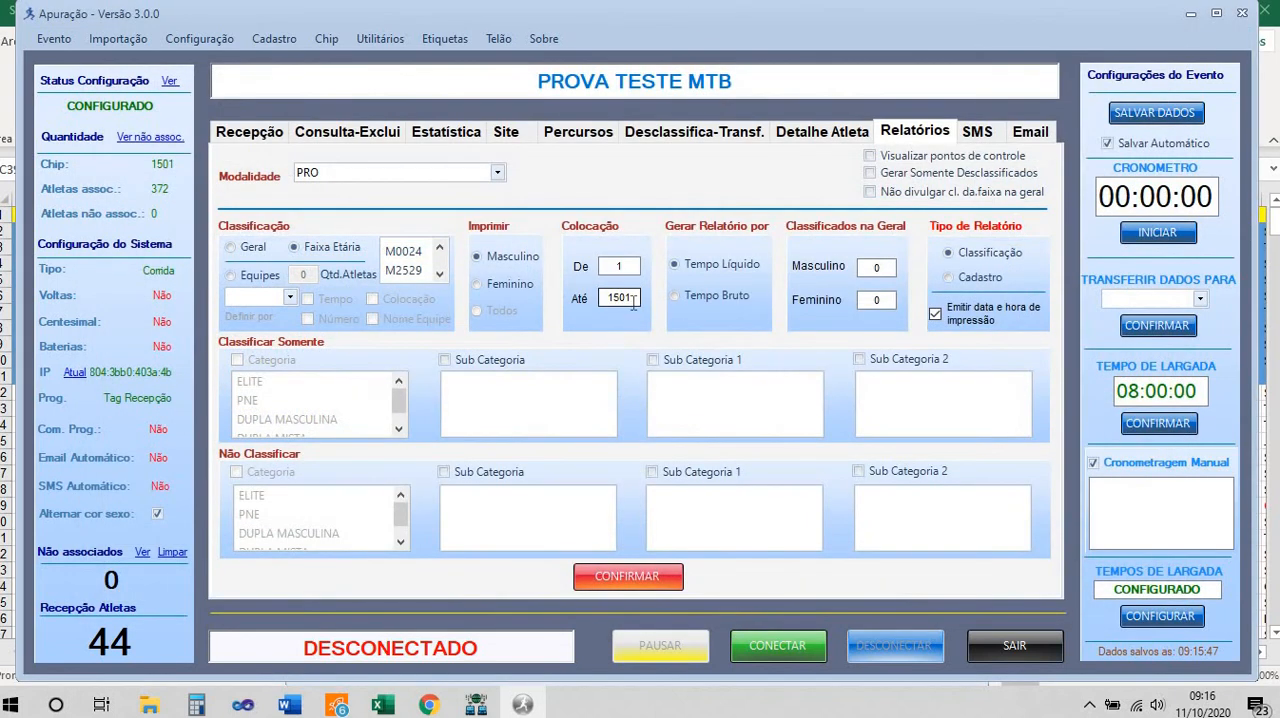
Limit the PRO Masculino Faixa Etária report to placings 1 to 3, generate it, preview its printout, and close the results
type("3")
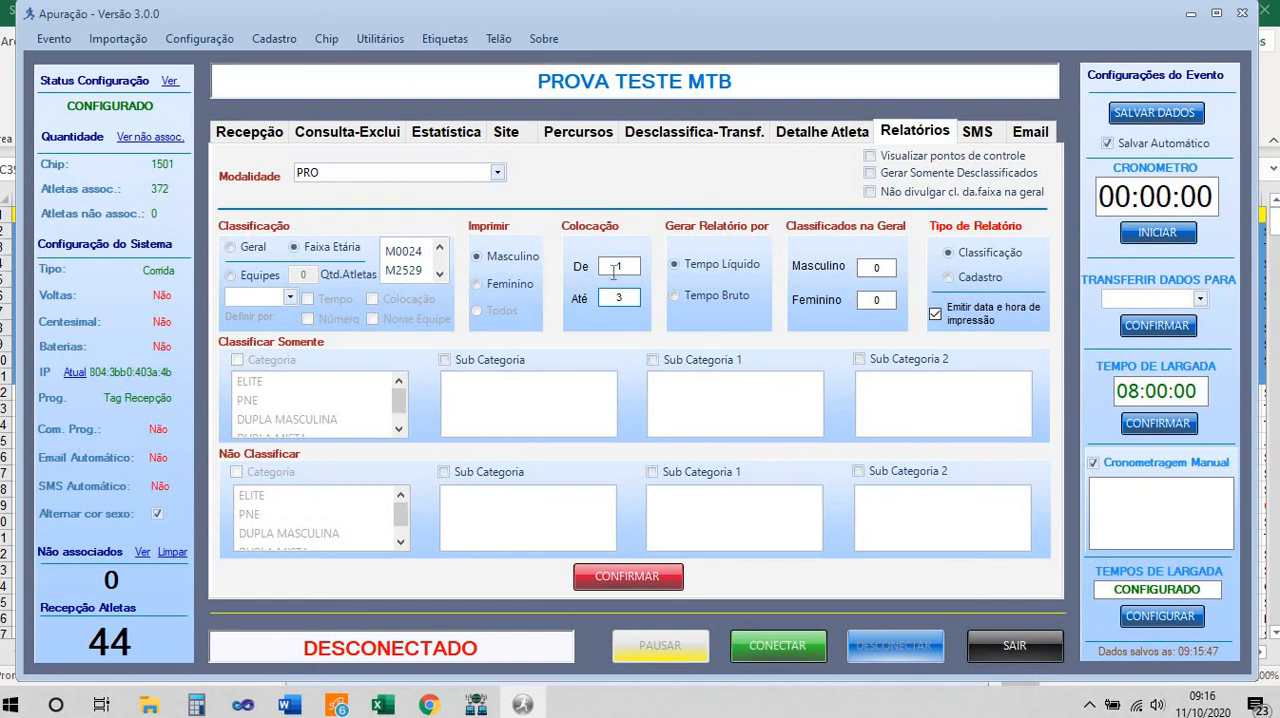
left_click(642, 578)
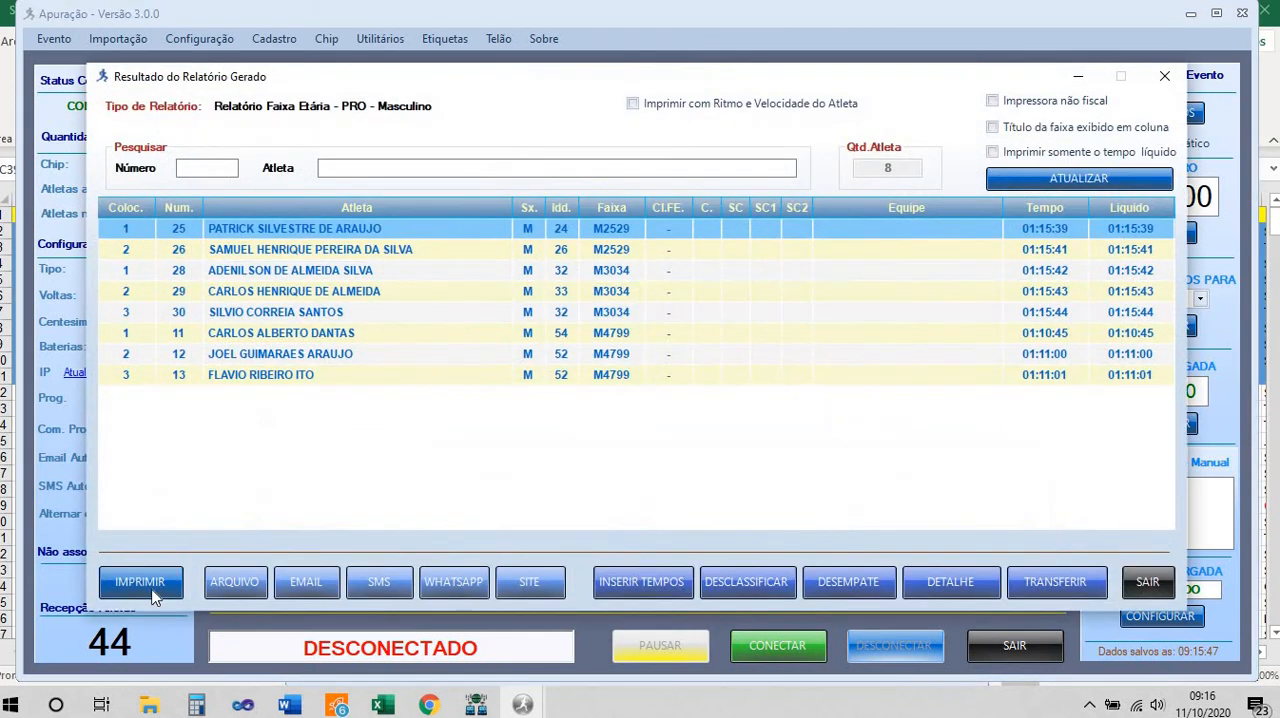
left_click(152, 590)
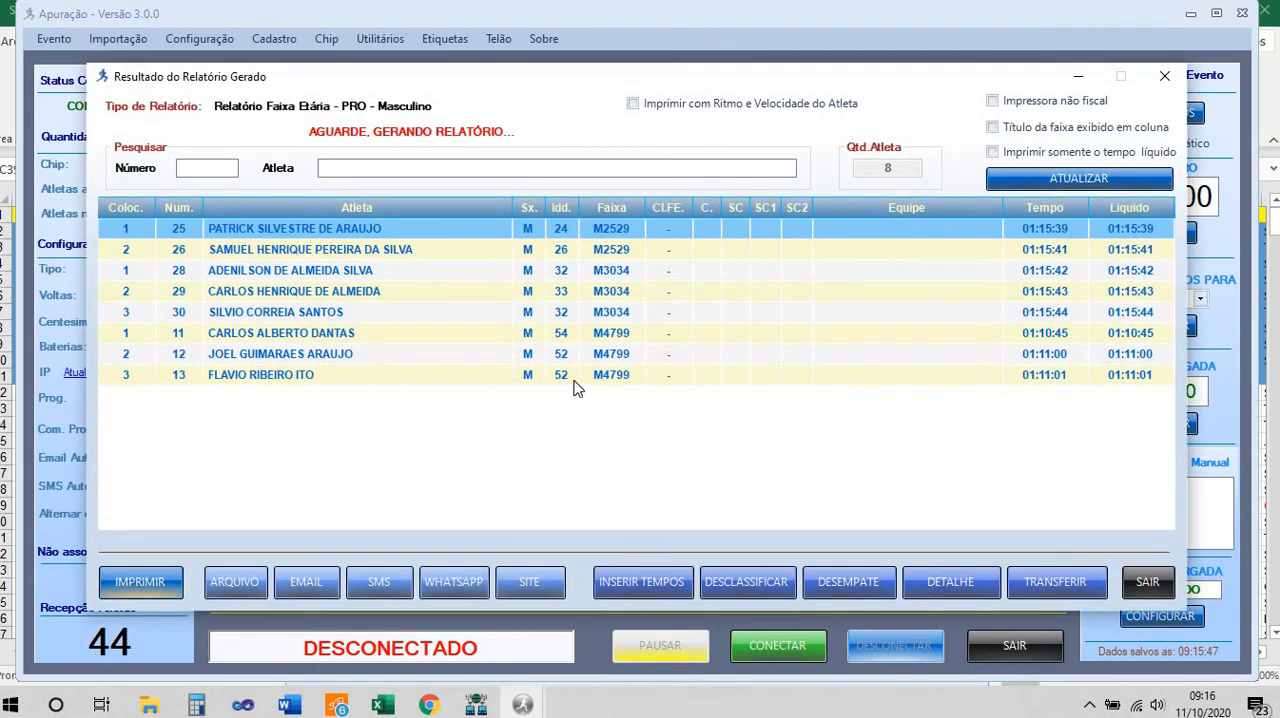
scroll(604, 327, "down", 1)
scroll(604, 327, "up", 1)
scroll(604, 327, "down", 1)
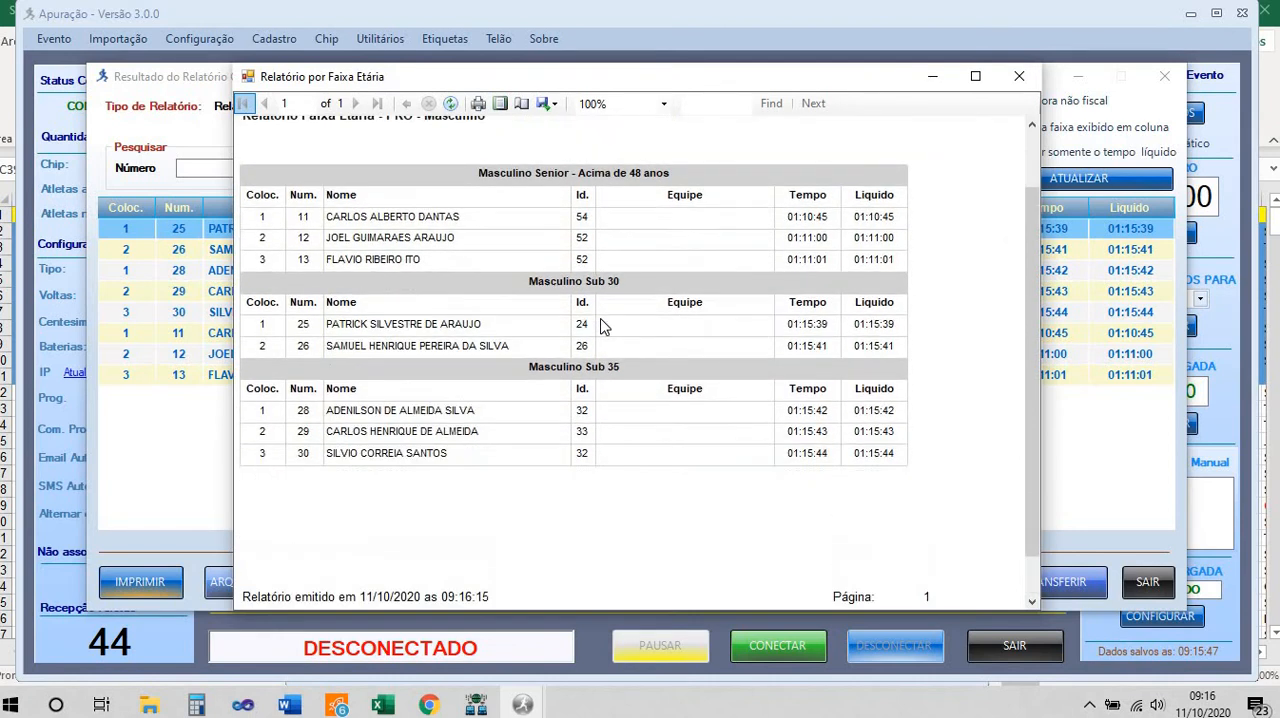
scroll(604, 327, "down", 1)
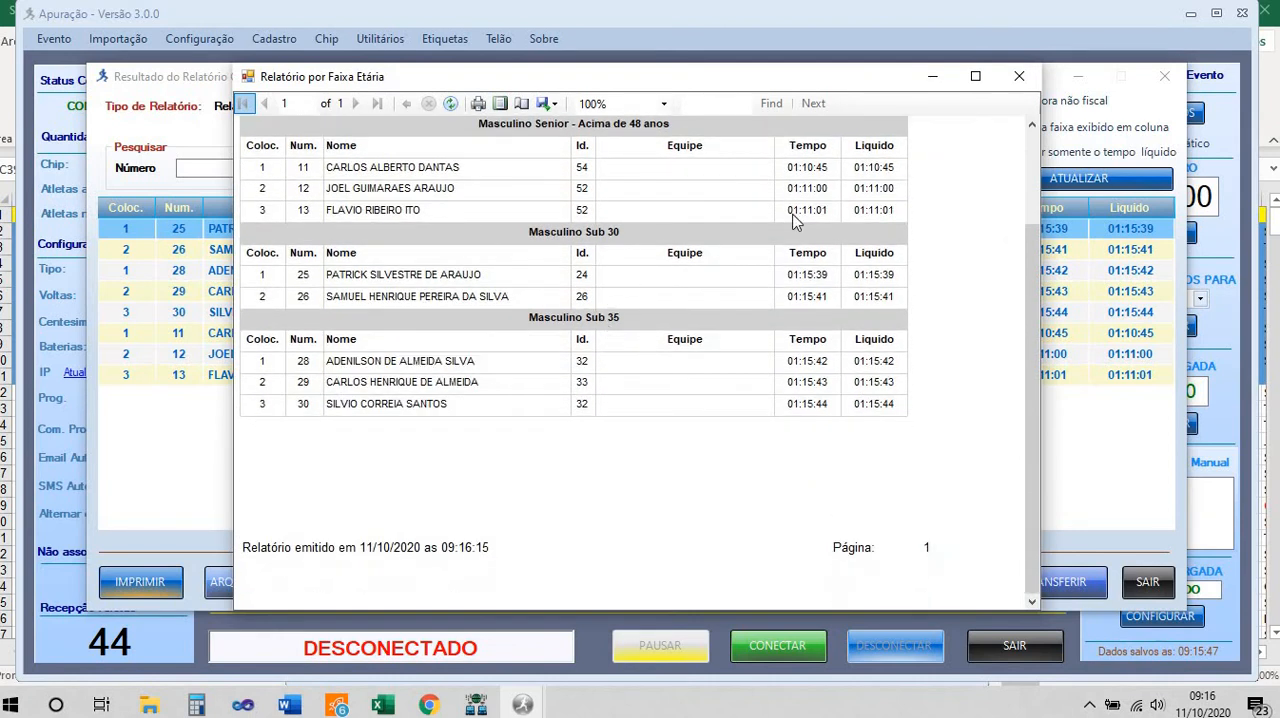
left_click(1019, 76)
left_click(1142, 588)
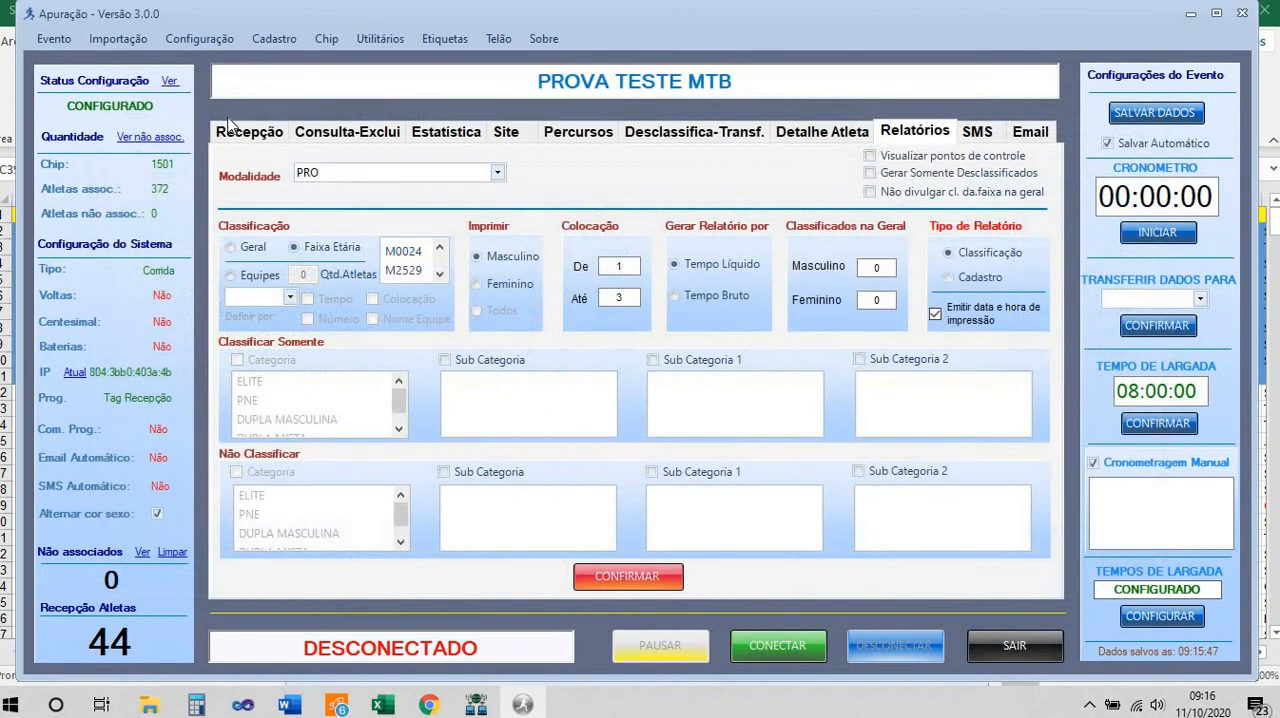
Return to the Recepção list, exit the Apuração program with confirmation, and minimize the Tag FX7400 window
left_click(231, 134)
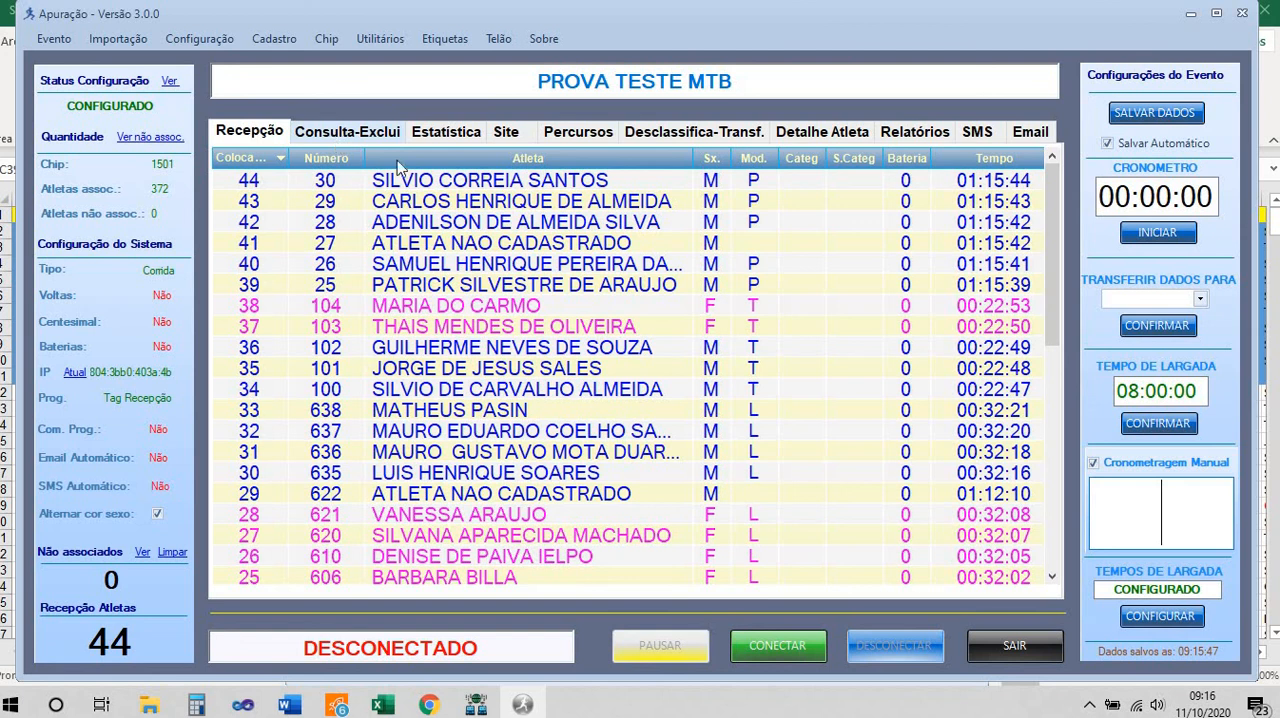
left_click(1015, 648)
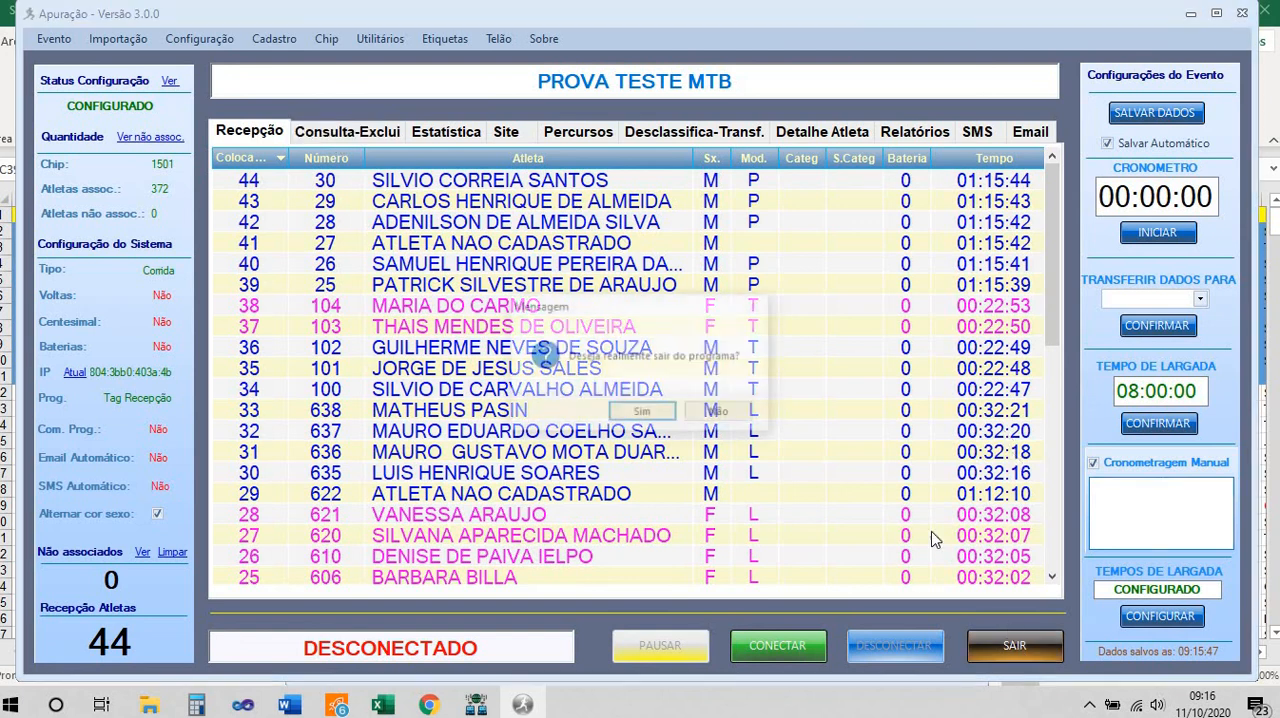
left_click(657, 418)
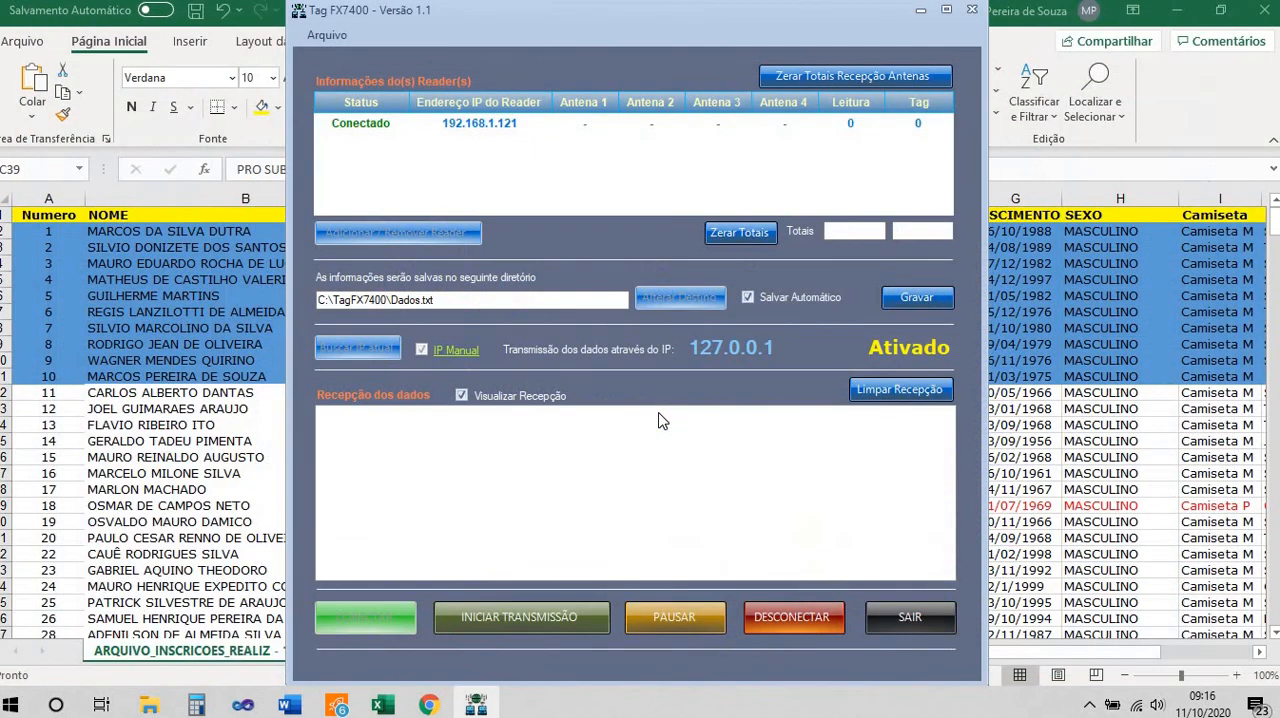
left_click(921, 10)
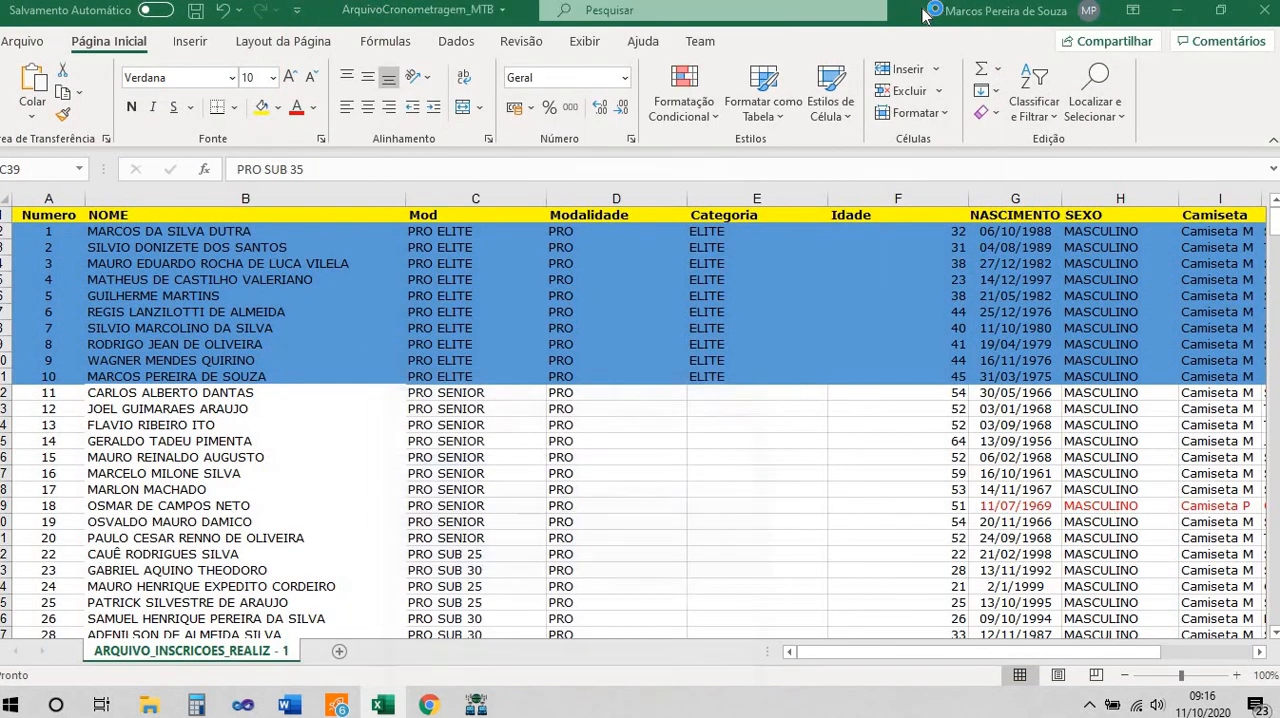